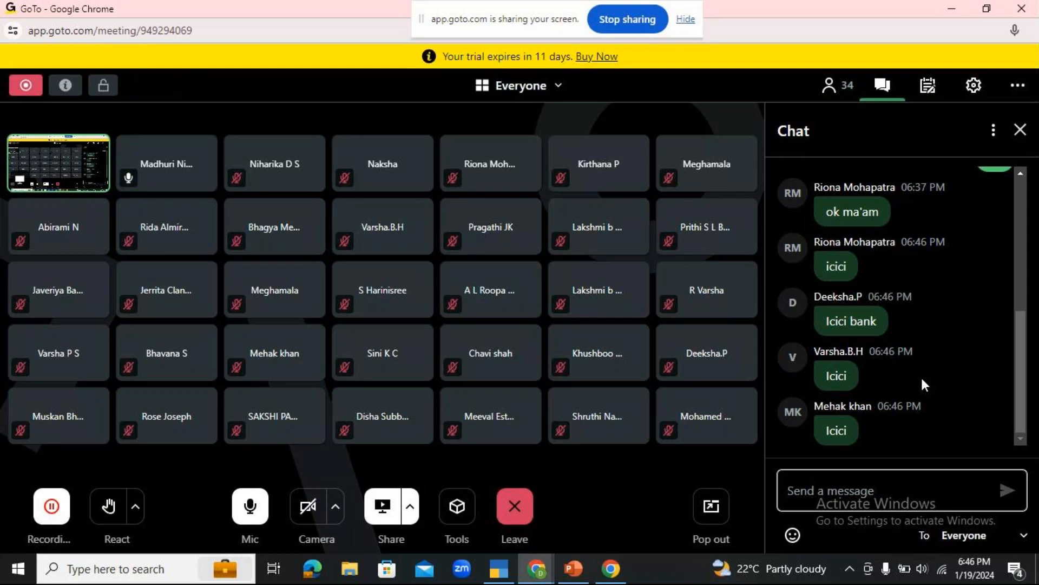
Switch to TallyPrime and start a new Contra voucher for the NICT company.
click(496, 579)
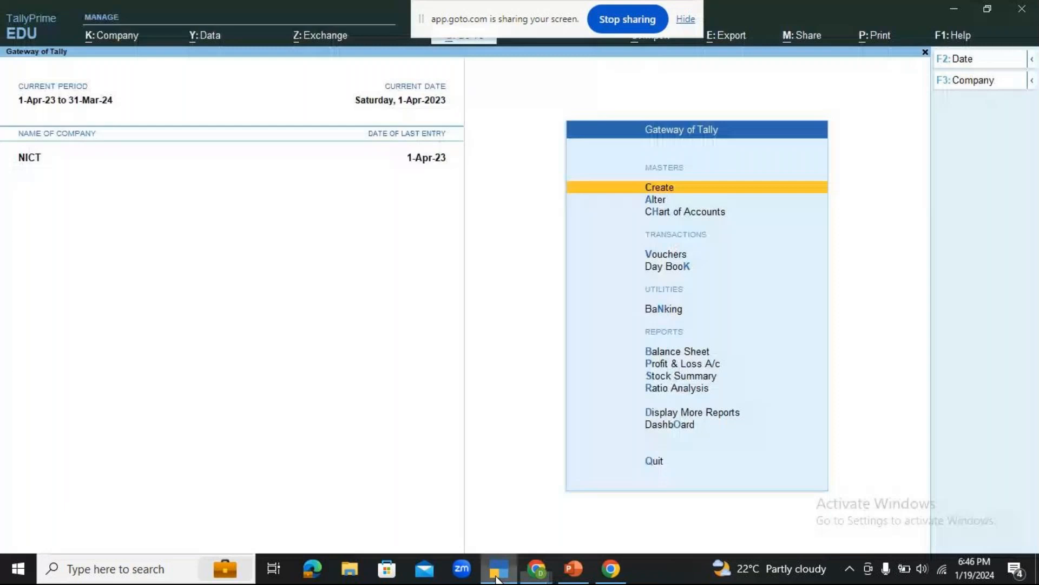
key(Down)
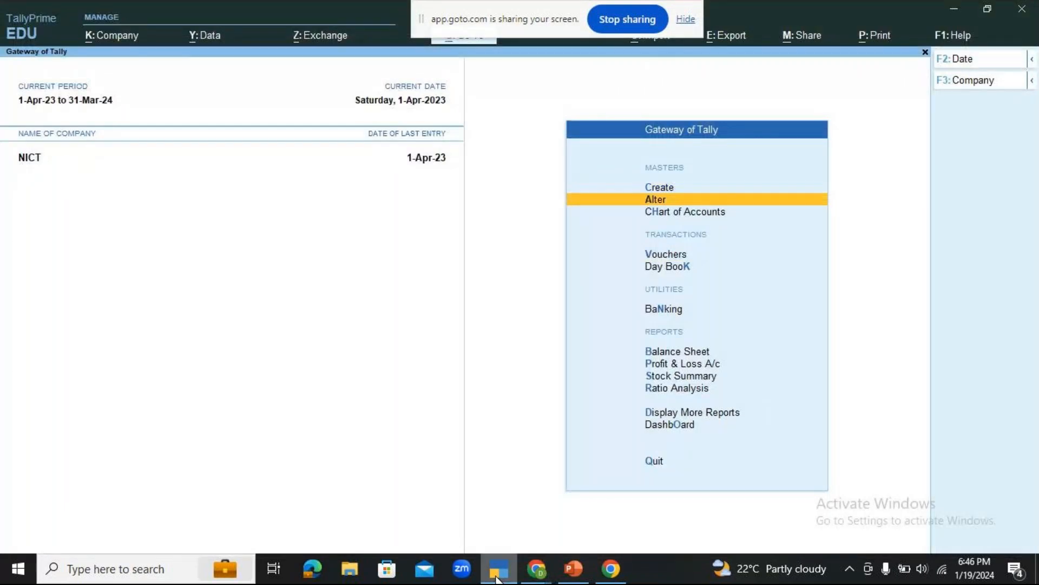
key(Down)
key(Down)
key(Return)
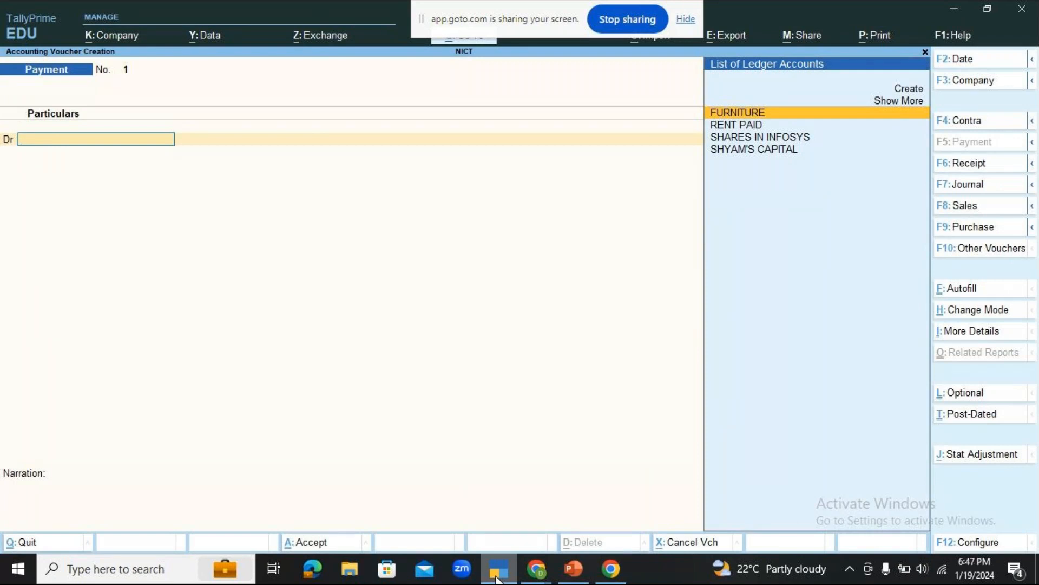
key(F4)
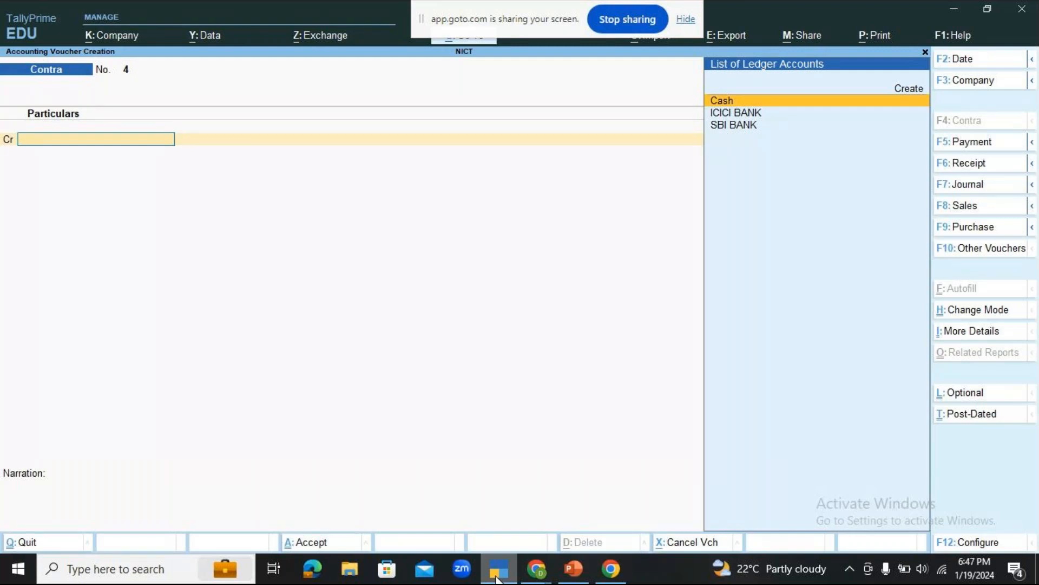
Credit the ICICI BANK ledger with 1,500 in the contra voucher.
key(Down)
key(Return)
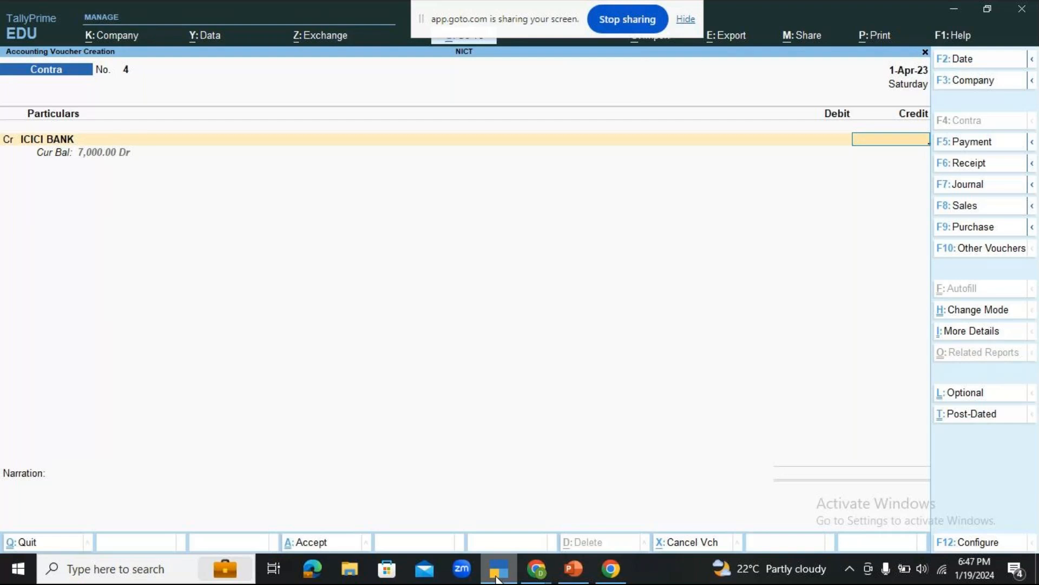
text(1500)
key(Return)
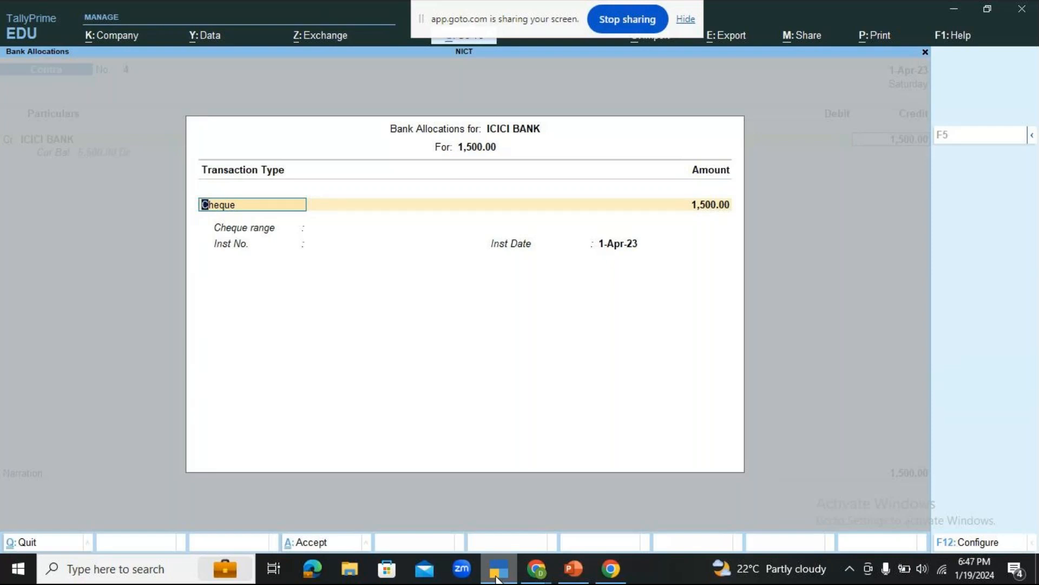
Set the ICICI BANK allocation's transaction type to e-Fund Transfer for the full 1,500.
key(BackSpace)
key(Down)
key(Down)
key(Down)
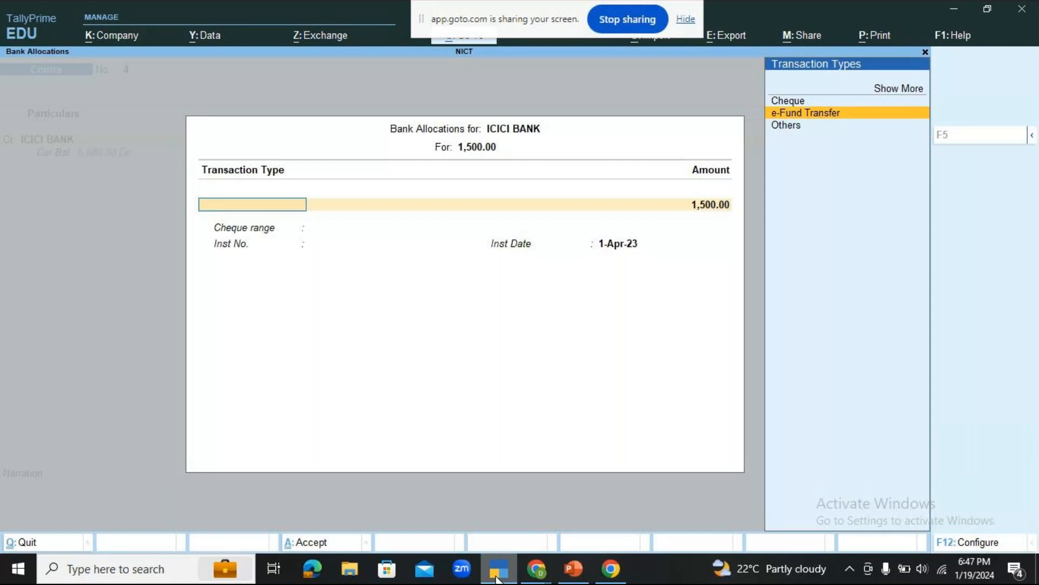
key(Return)
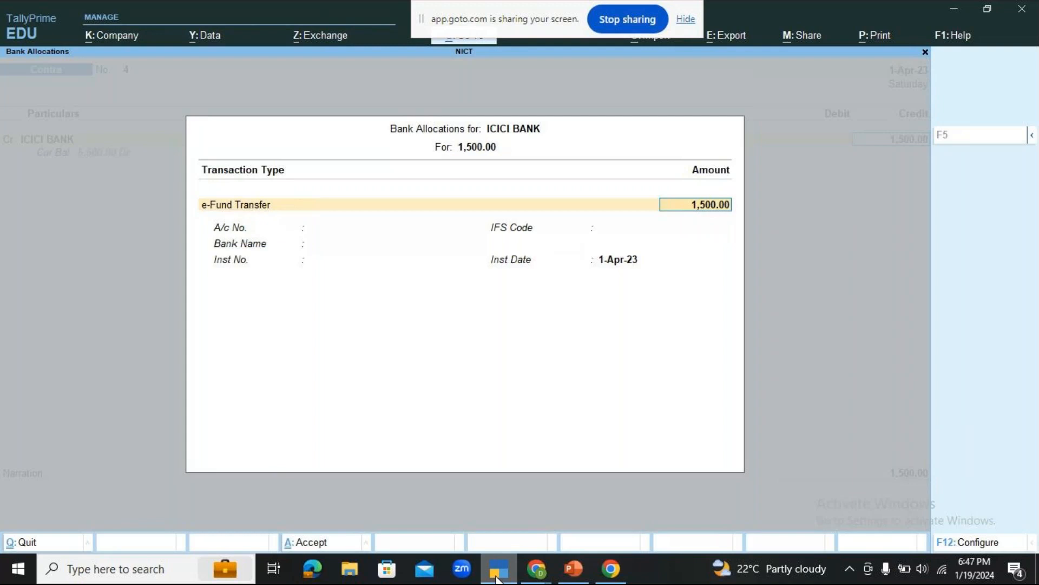
key(Return)
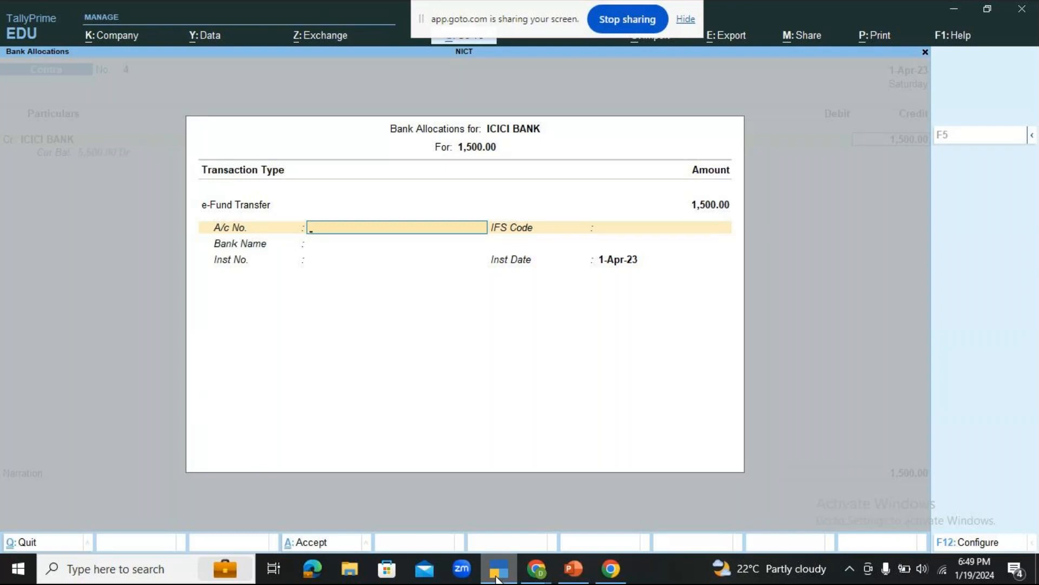
Leave the account number and IFS code blank and specify Hdfc Bank as the bank name in the allocation.
key(Return)
key(Return)
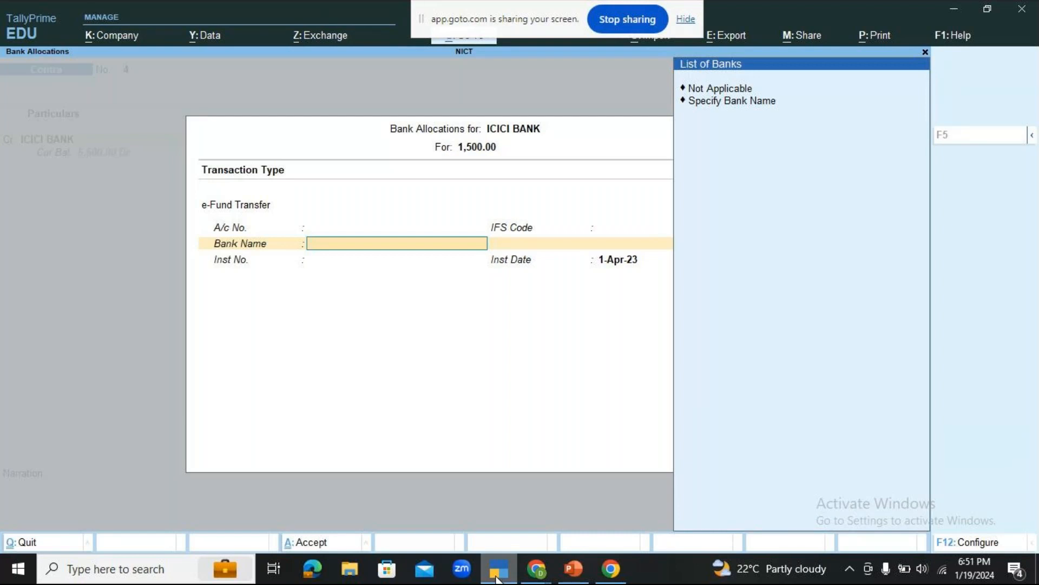
key(Down)
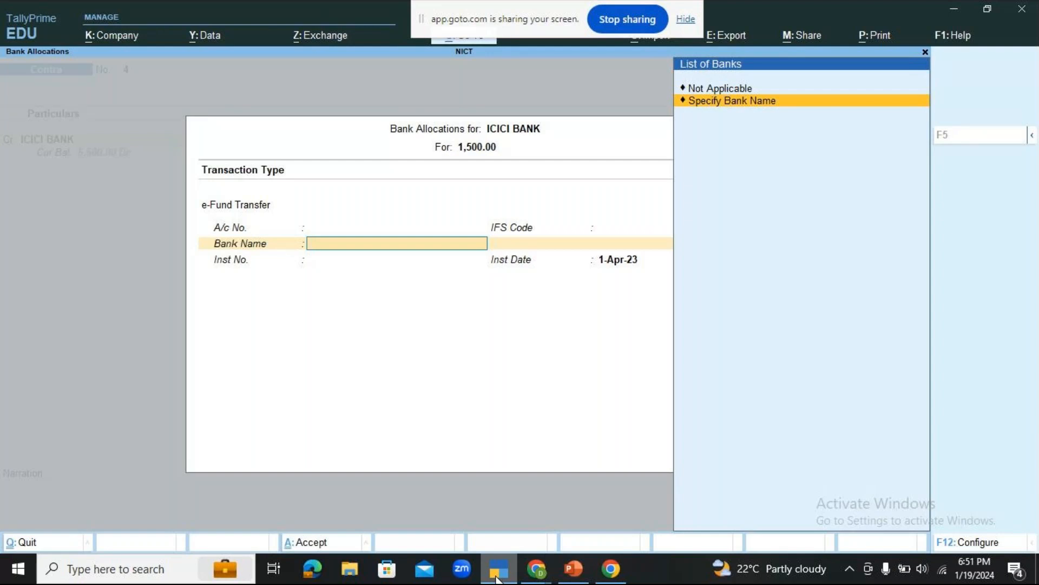
key(Up)
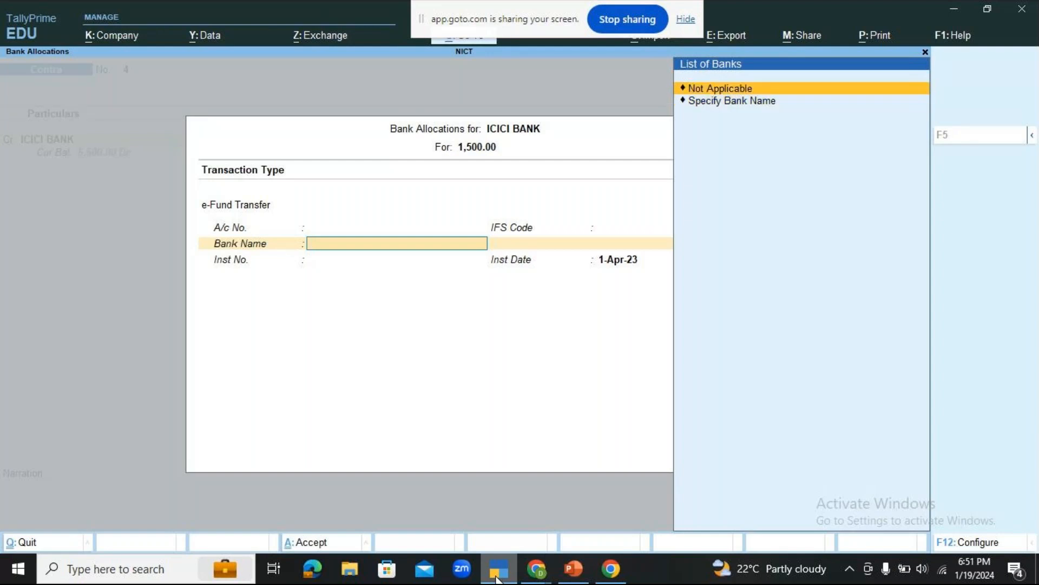
key(Down)
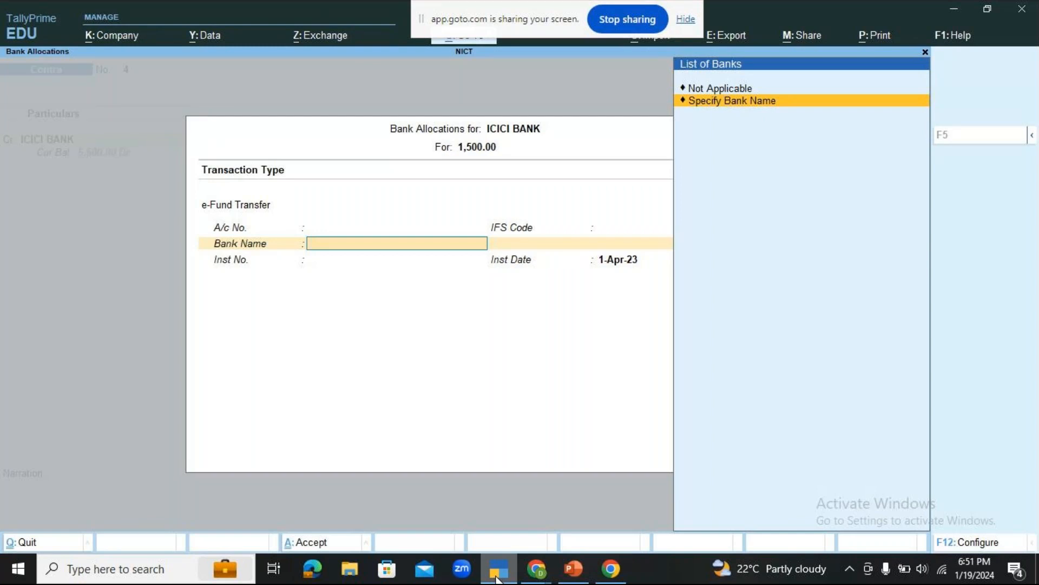
key(Return)
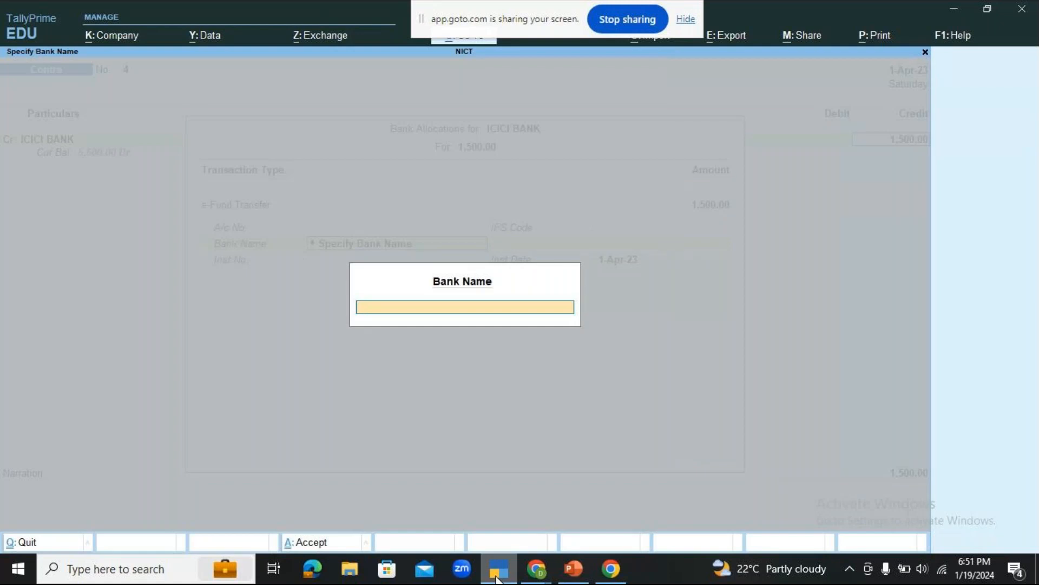
text(Hdfc Bank)
key(Return)
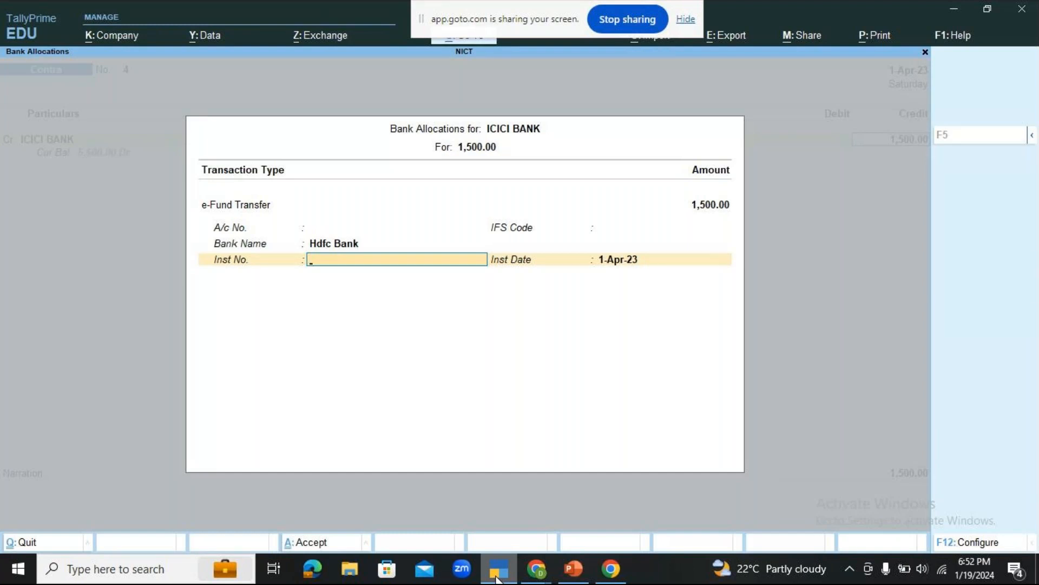
Leave the instrument number blank, set the instrument date to 1-Apr-23, and go to the ledger of the voucher's debit line.
key(Return)
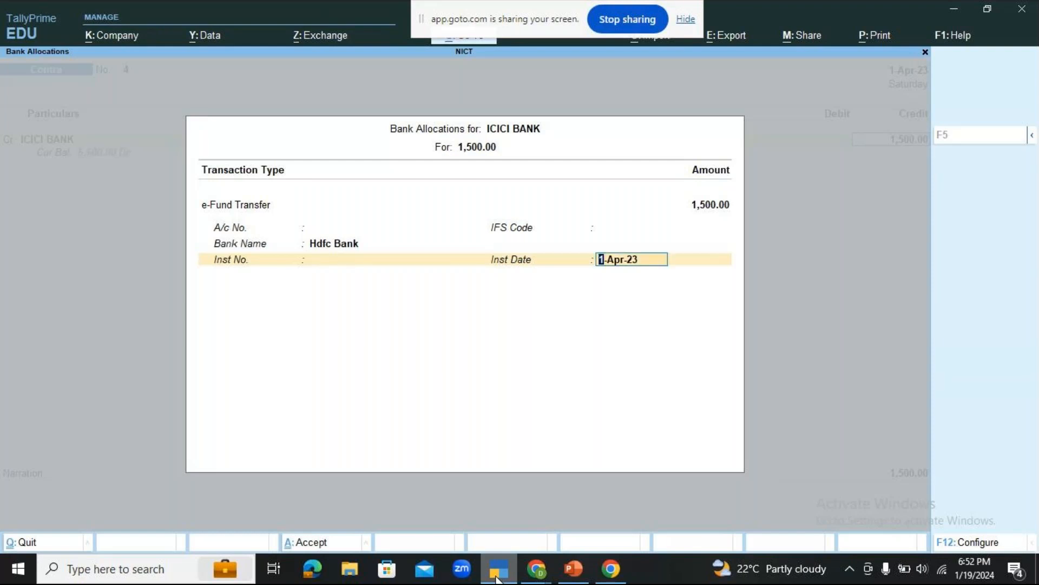
key(BackSpace)
text(1.4)
key(Return)
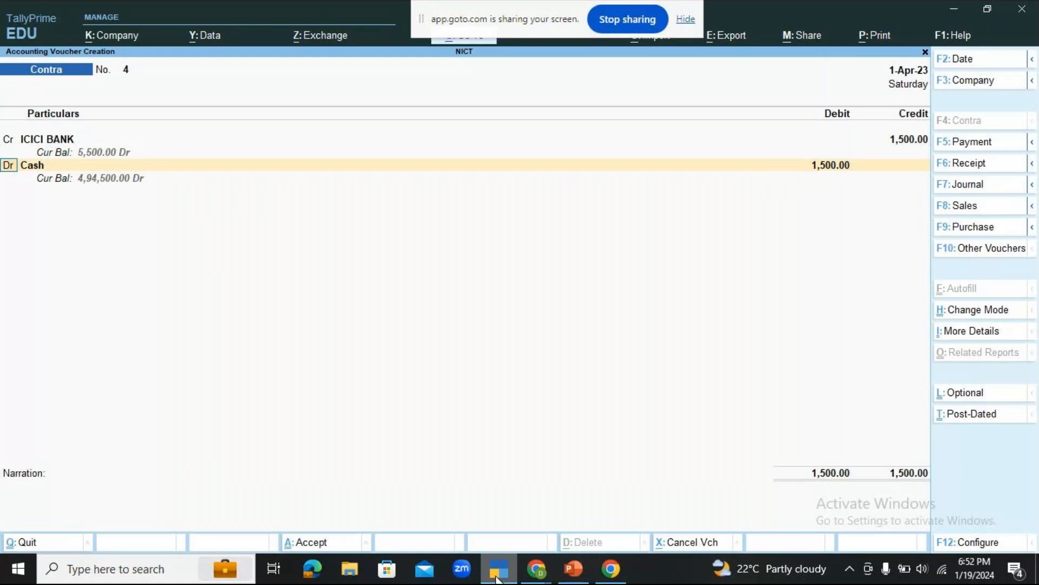
key(Return)
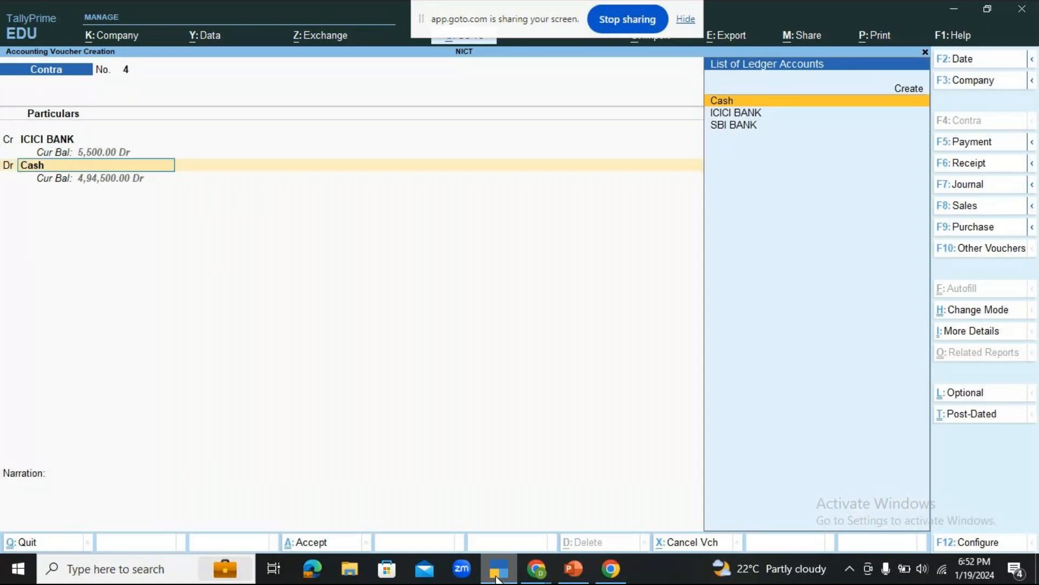
Review the contra voucher practical exercises slide in PowerPoint and return to TallyPrime.
click(497, 574)
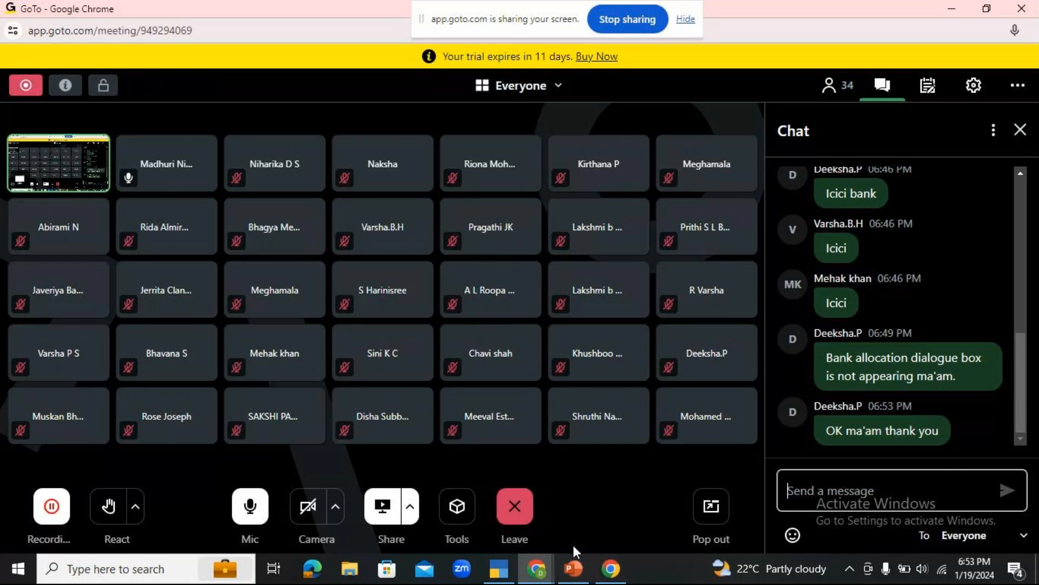
click(573, 567)
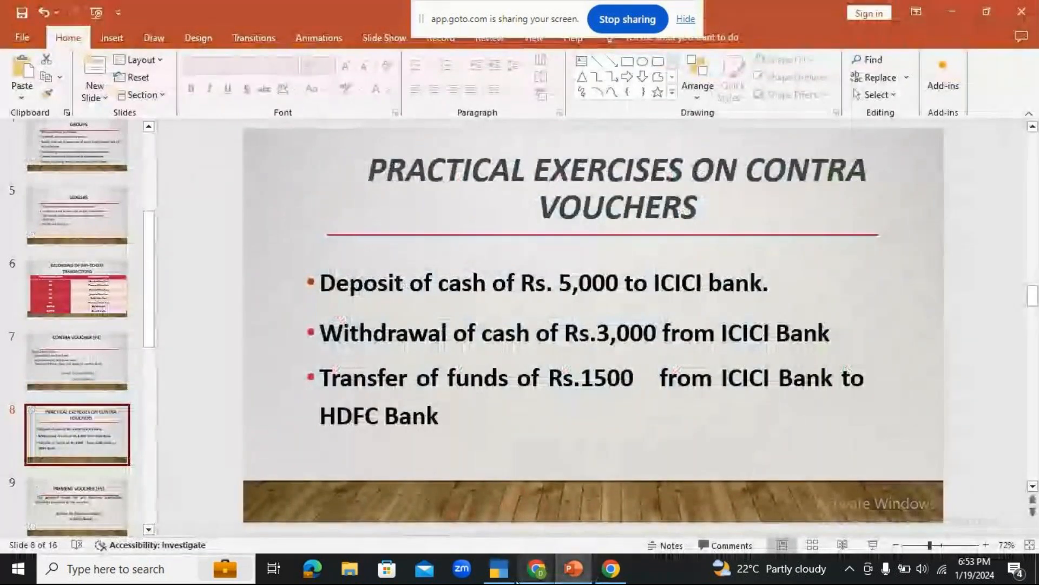
click(500, 571)
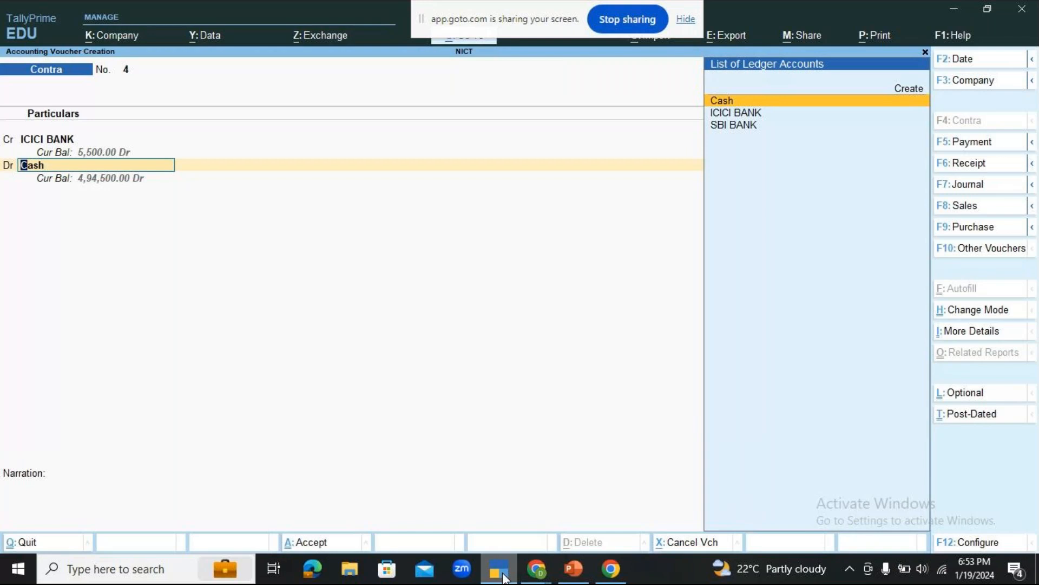
Start a new ledger named Hdfc Bank from the voucher's debit line, leaving its alias blank.
key(Up)
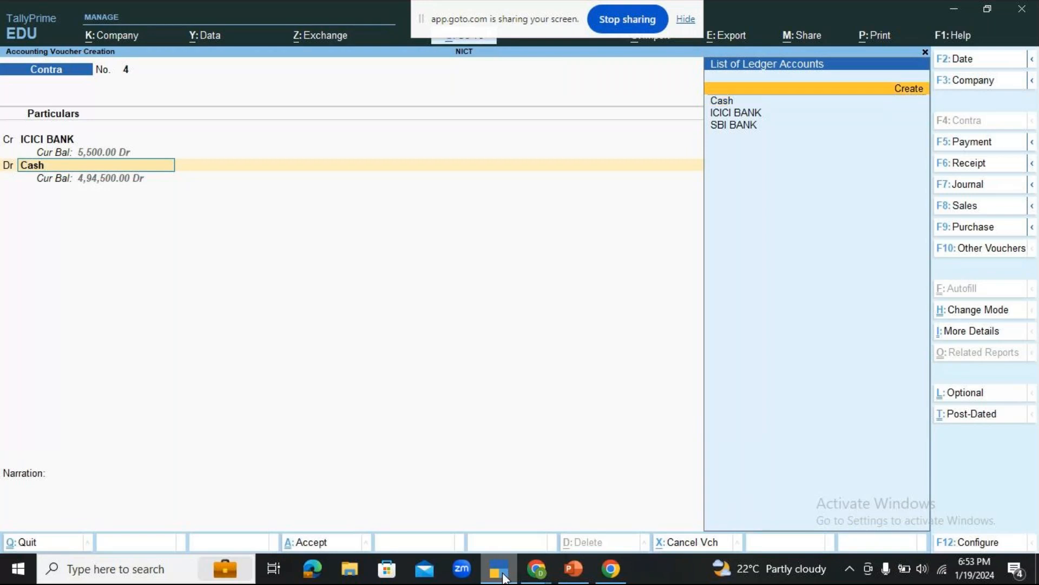
key(Return)
mouse_move(524, 574)
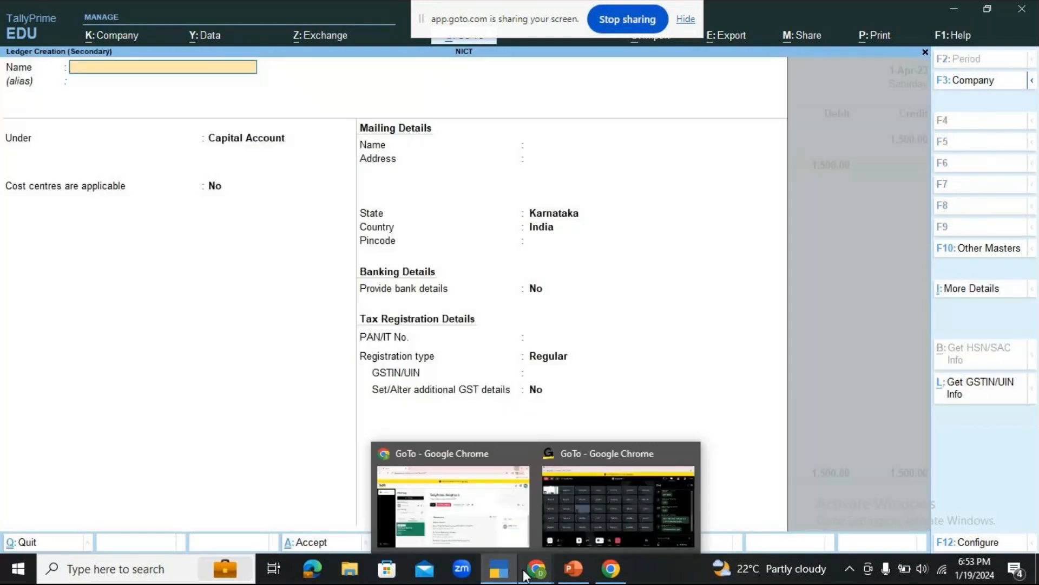
text(Hdfc Bank)
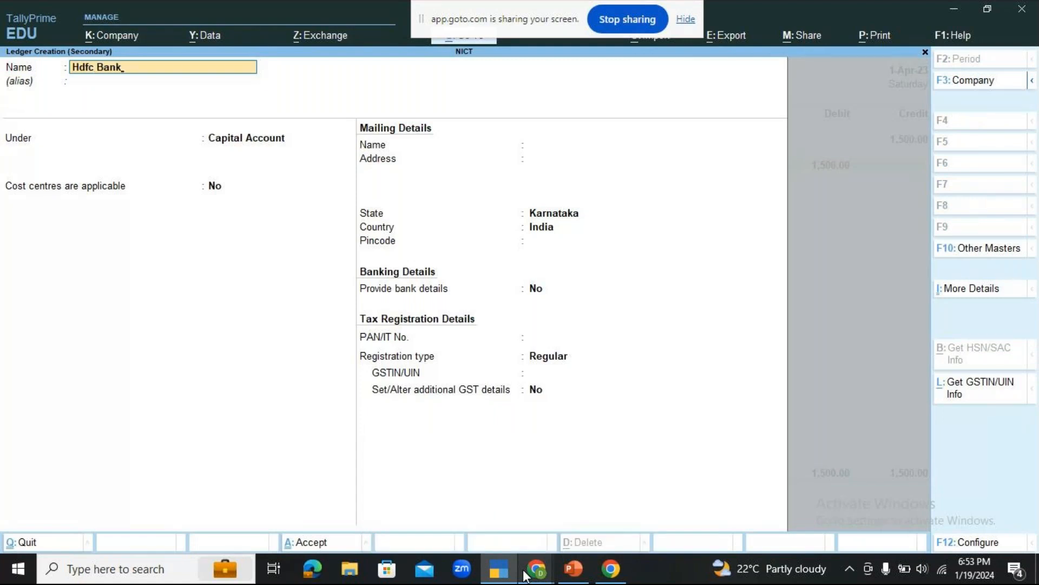
key(Return)
key(Return)
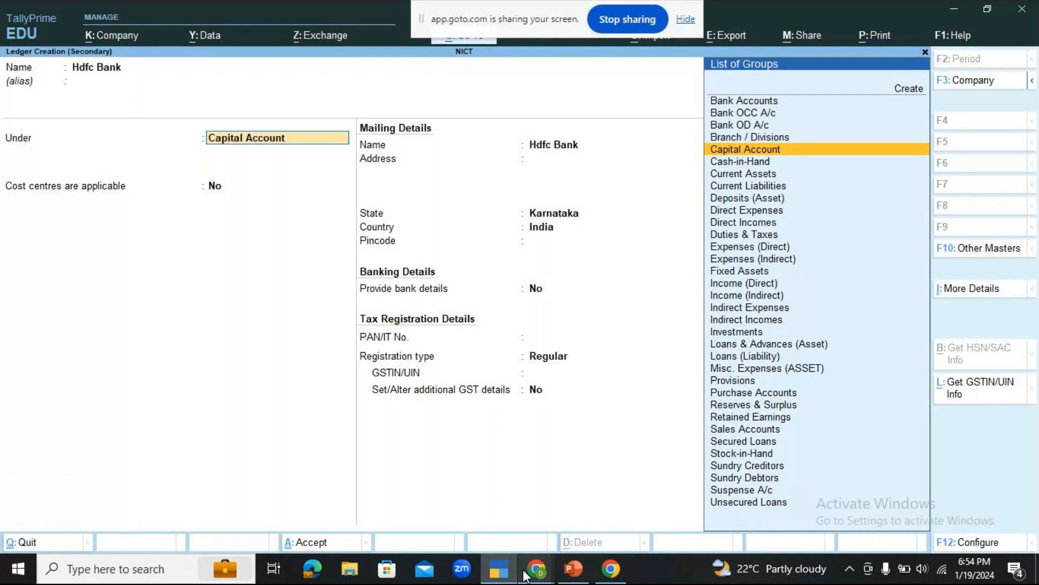
Place the Hdfc Bank ledger under the Bank Accounts group and save it.
key(Up)
key(Up)
key(Up)
key(Up)
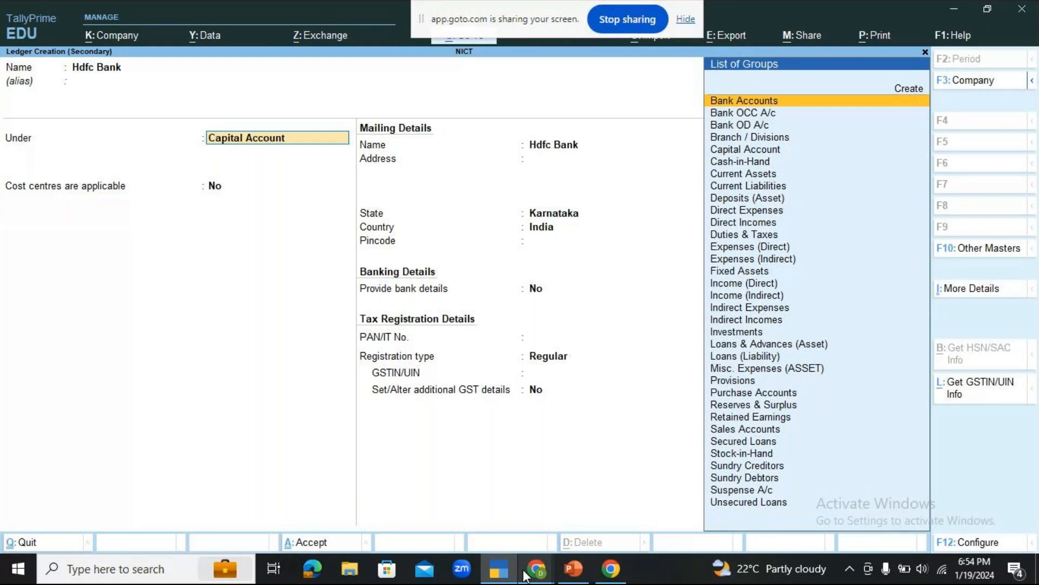
key(Return)
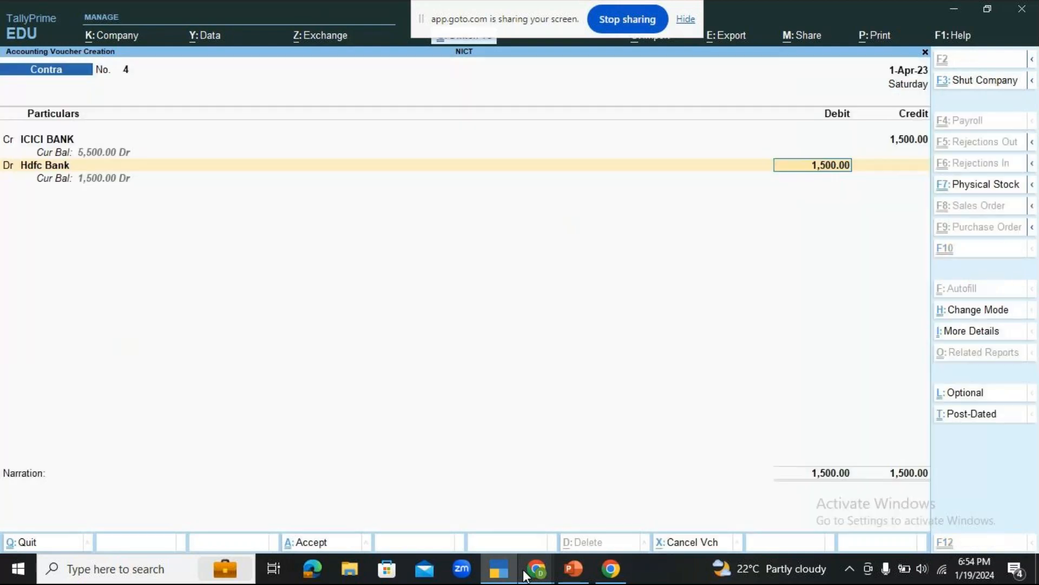
key(ctrl+a)
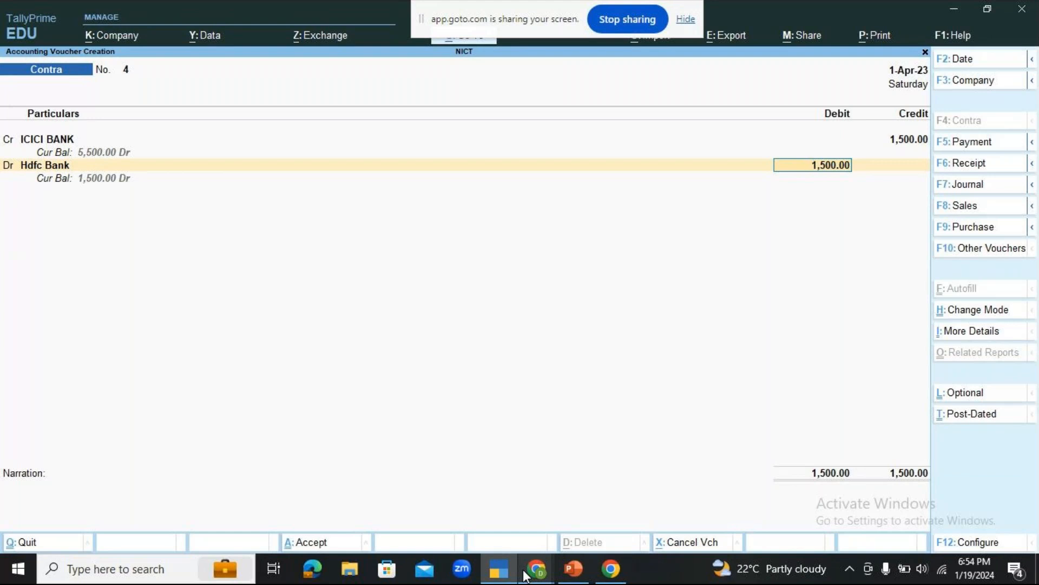
Accept the 1,500 debit to Hdfc Bank and allocate it as e-Fund Transfer dated 1-Apr-23 with no instrument number.
key(Return)
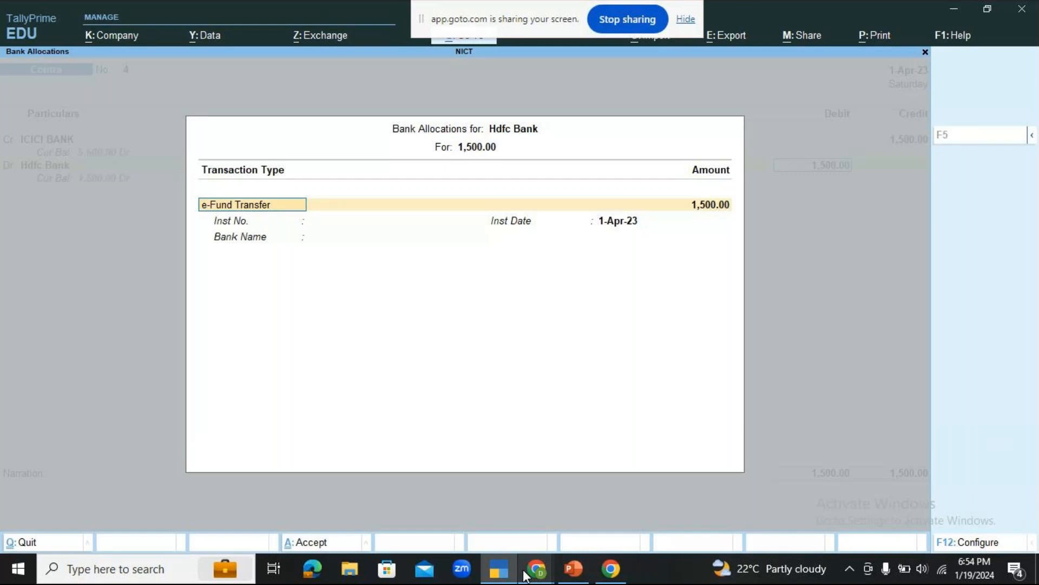
key(Return)
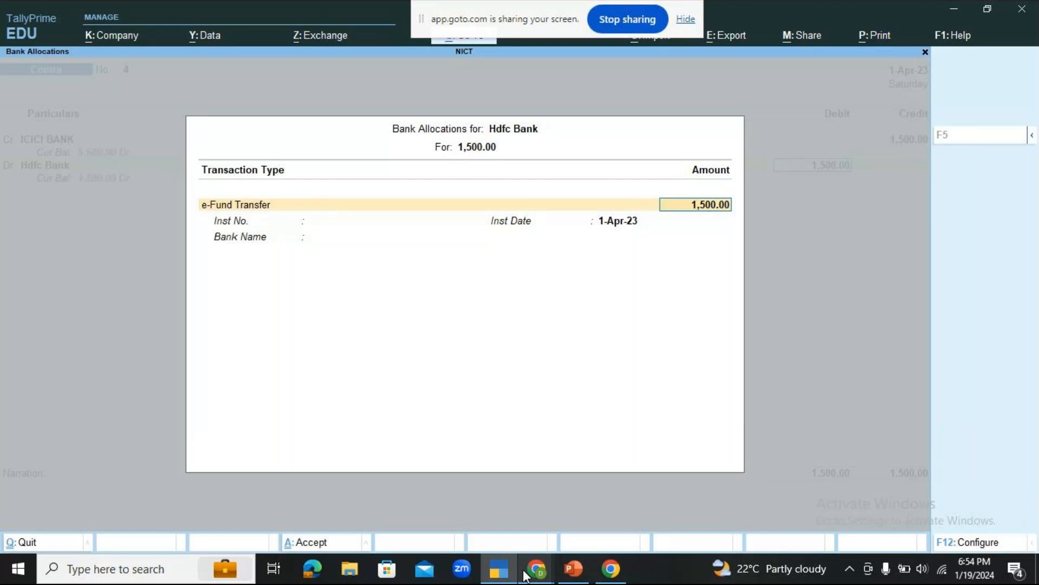
key(Return)
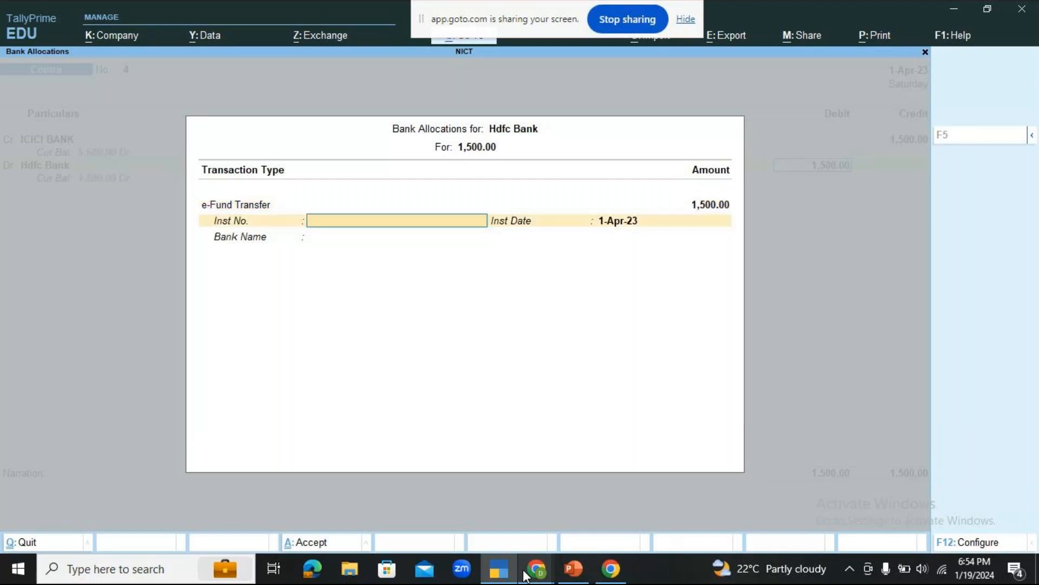
key(Return)
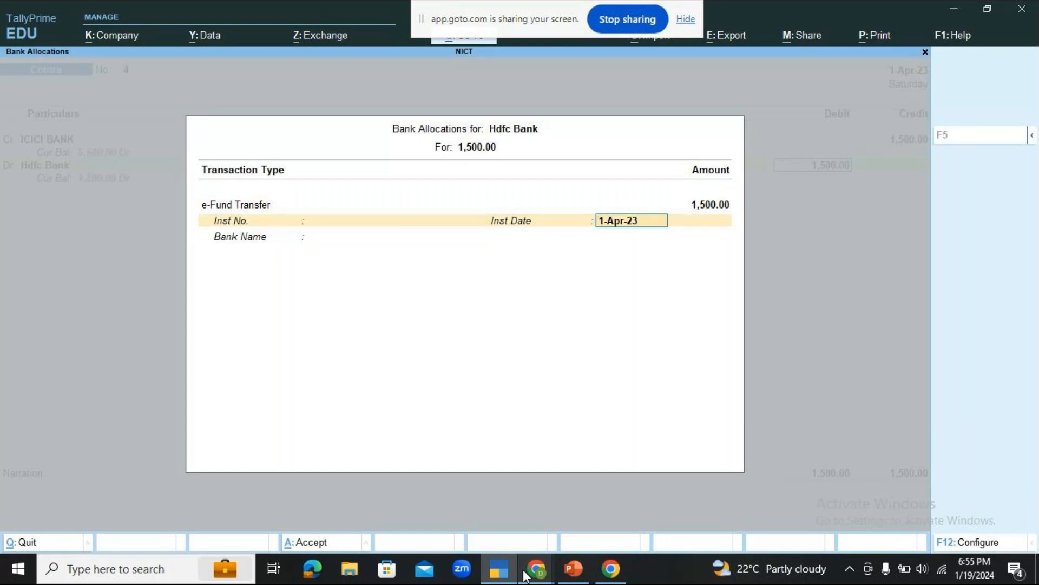
key(Return)
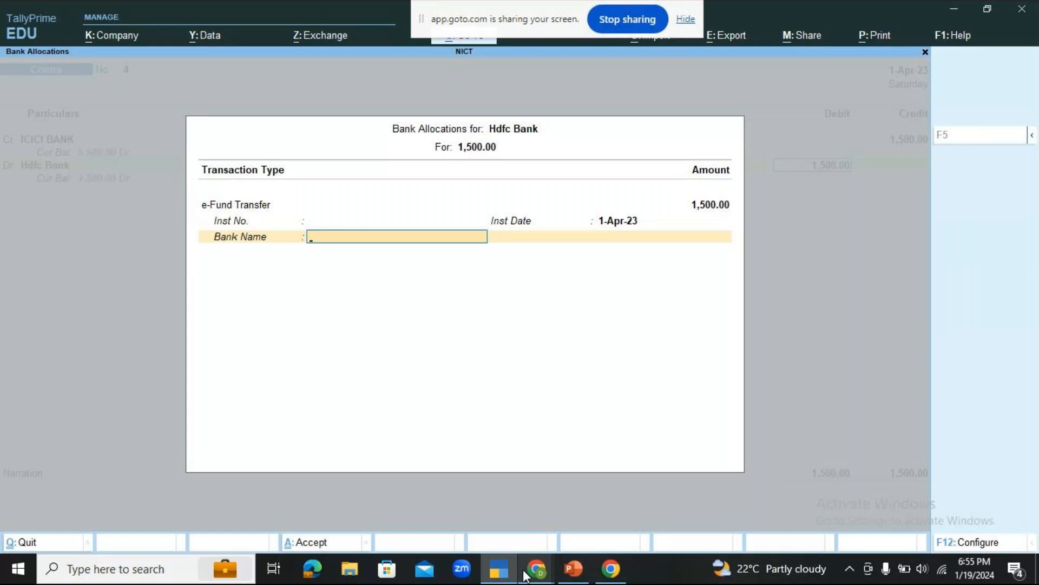
Specify Icici Bank as the bank name for the e-Fund Transfer allocation and complete the allocation.
key(space)
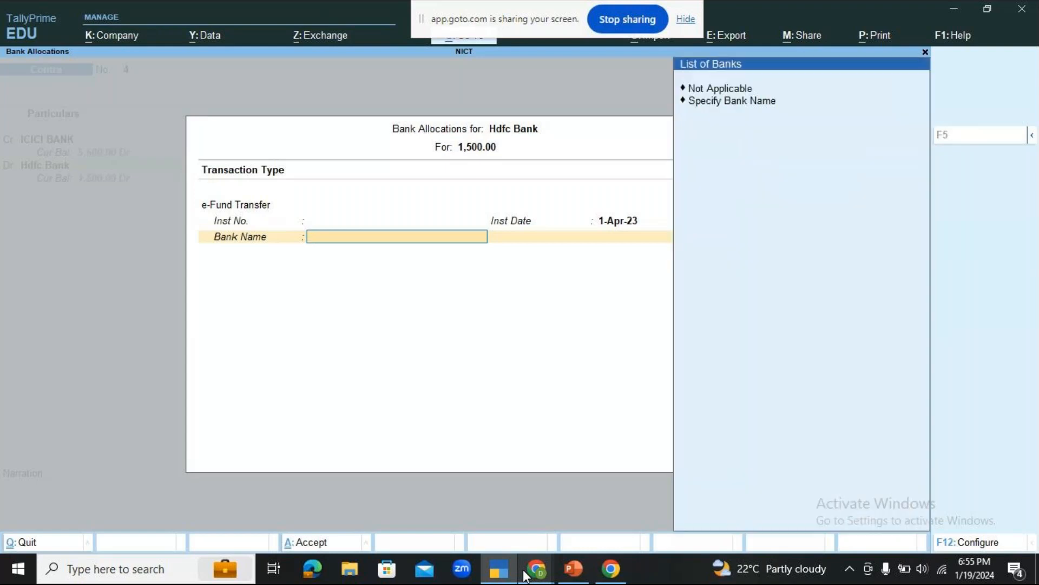
key(Down)
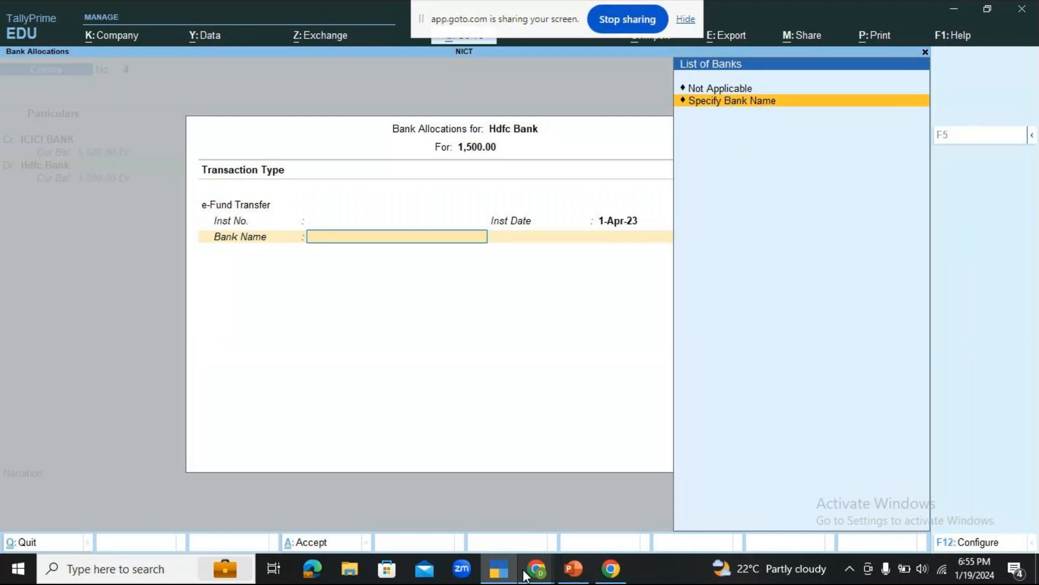
key(Return)
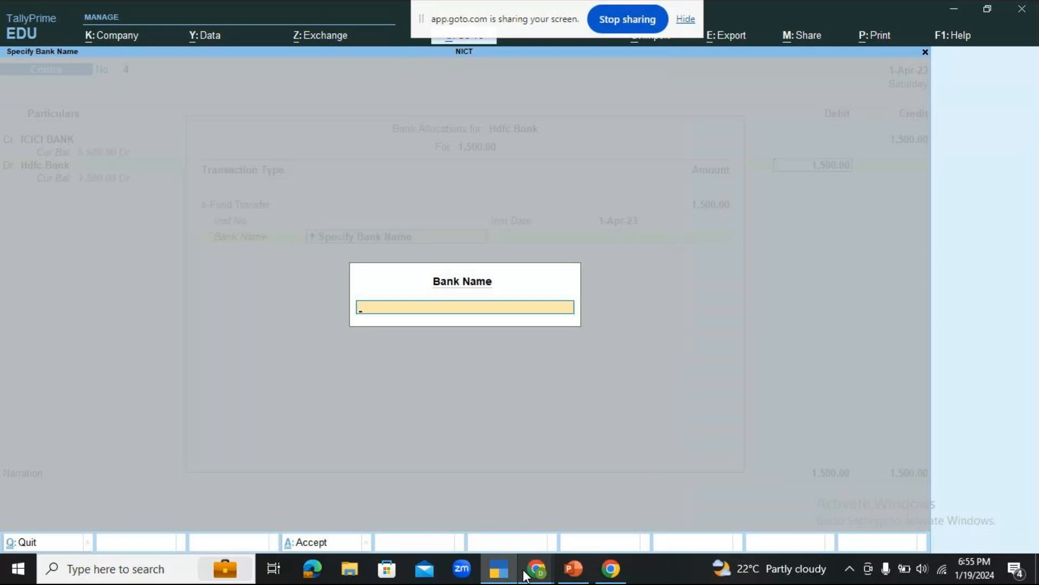
text(Iciciba)
key(BackSpace)
key(BackSpace)
text(Bank)
key(Return)
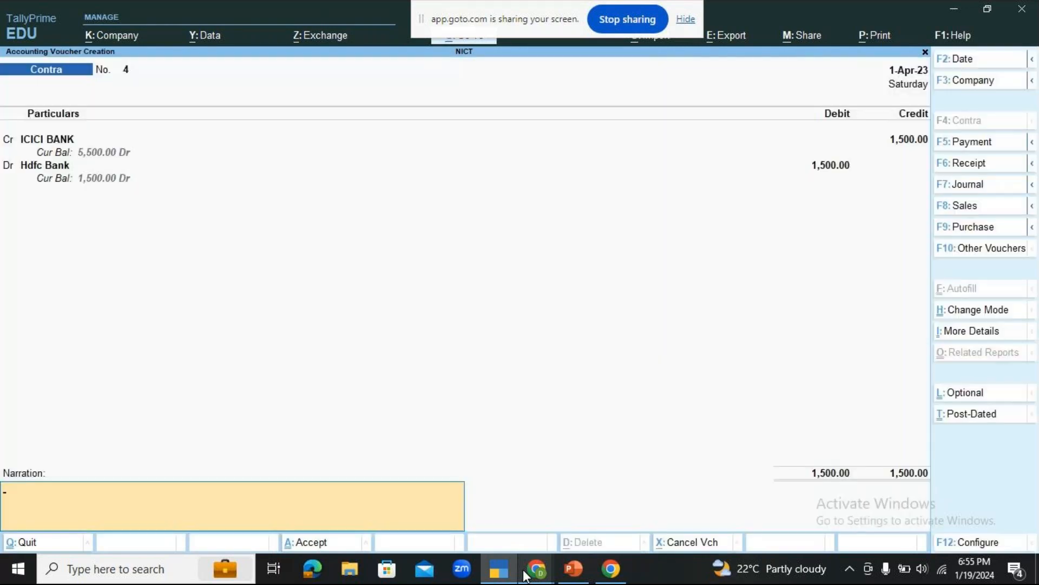
Reopen the Hdfc Bank allocation, review its e-Fund Transfer details, and return to the voucher narration.
key(shift+Tab)
key(Return)
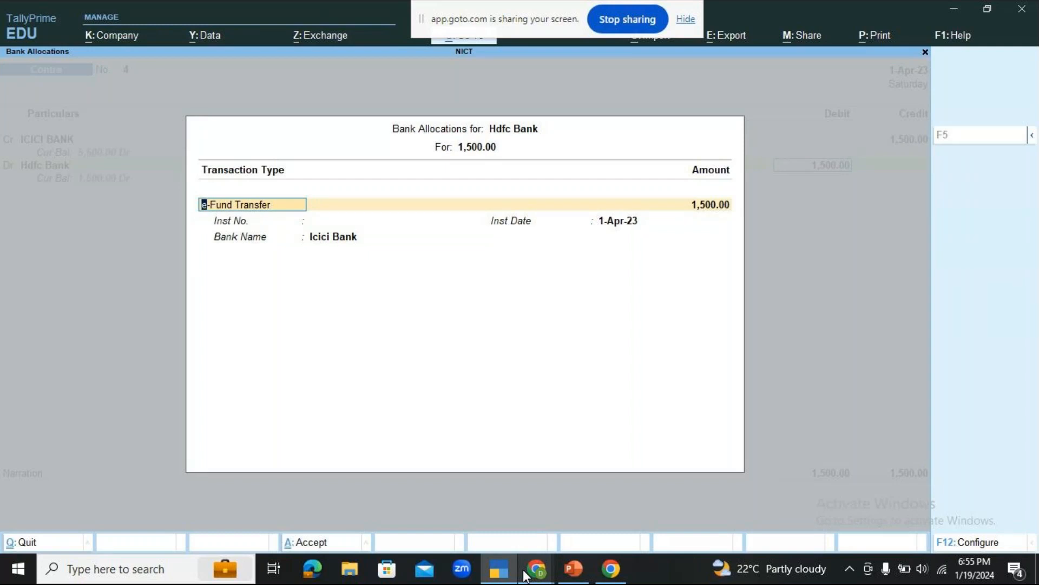
key(Return)
key(Return)
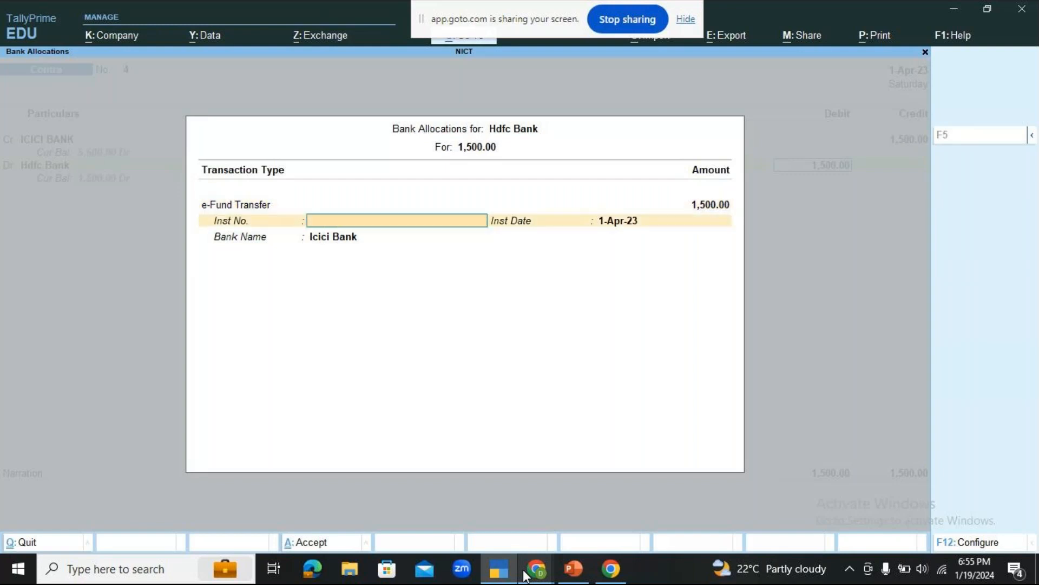
key(Return)
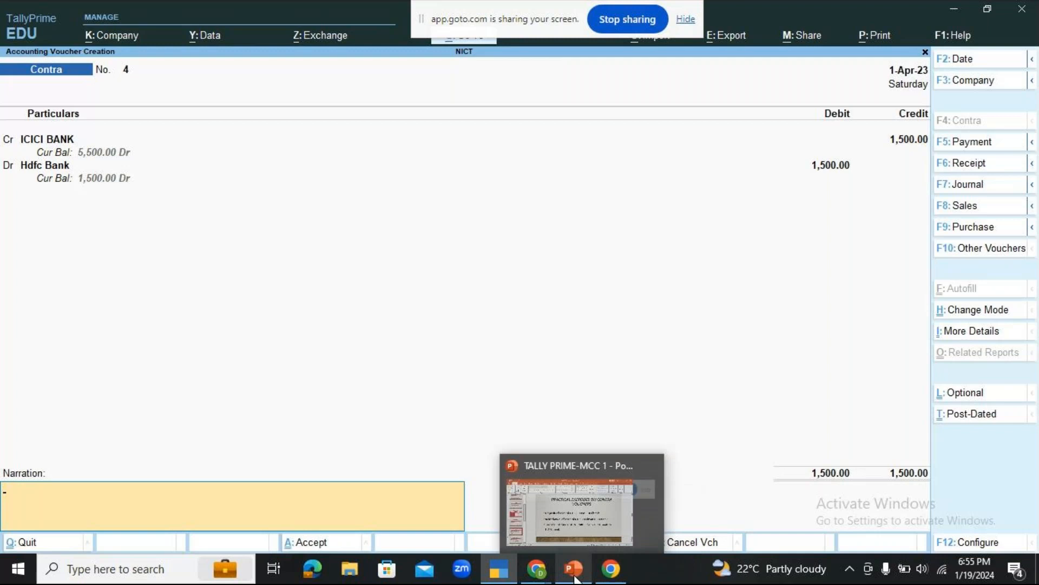
Check the GoTo meeting chat and the contra voucher exercises slide in PowerPoint, and return to TallyPrime.
click(536, 568)
click(593, 499)
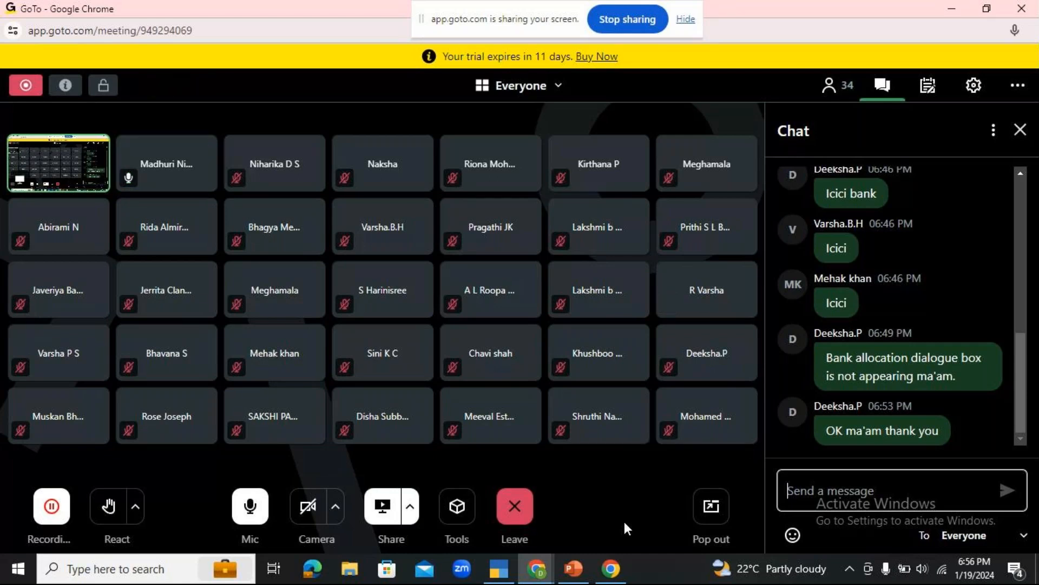
click(574, 568)
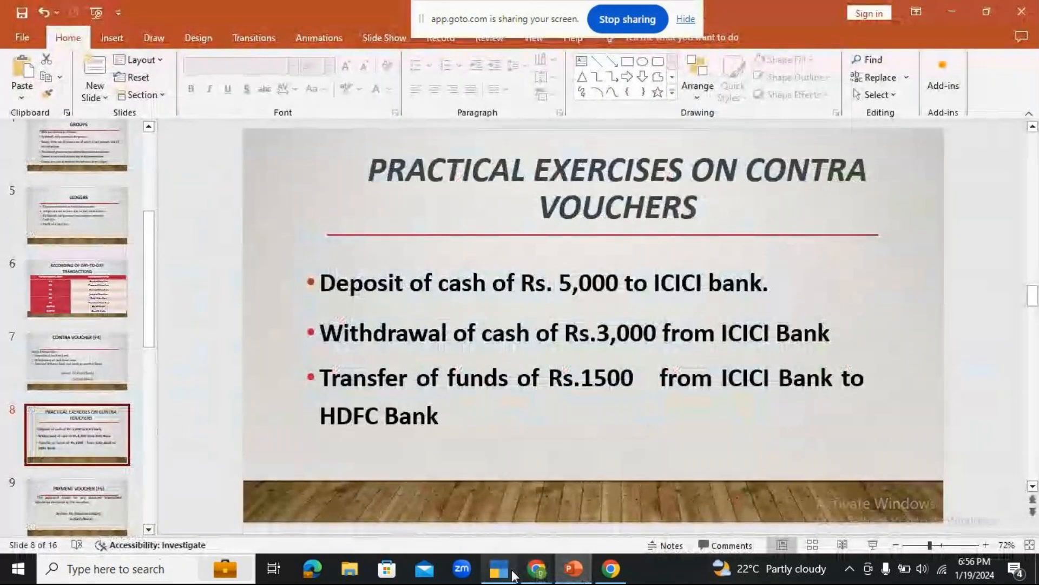
click(503, 574)
Enter the narration "being funds transferrd through GPAY to hdfc bank" and save the contra voucher.
text(being )
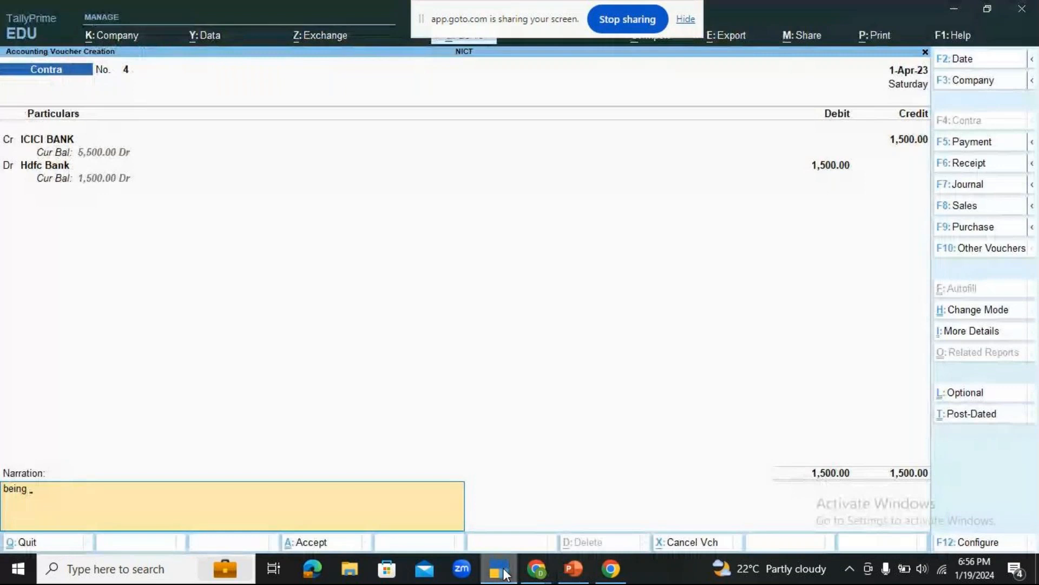
text(funds transferrd)
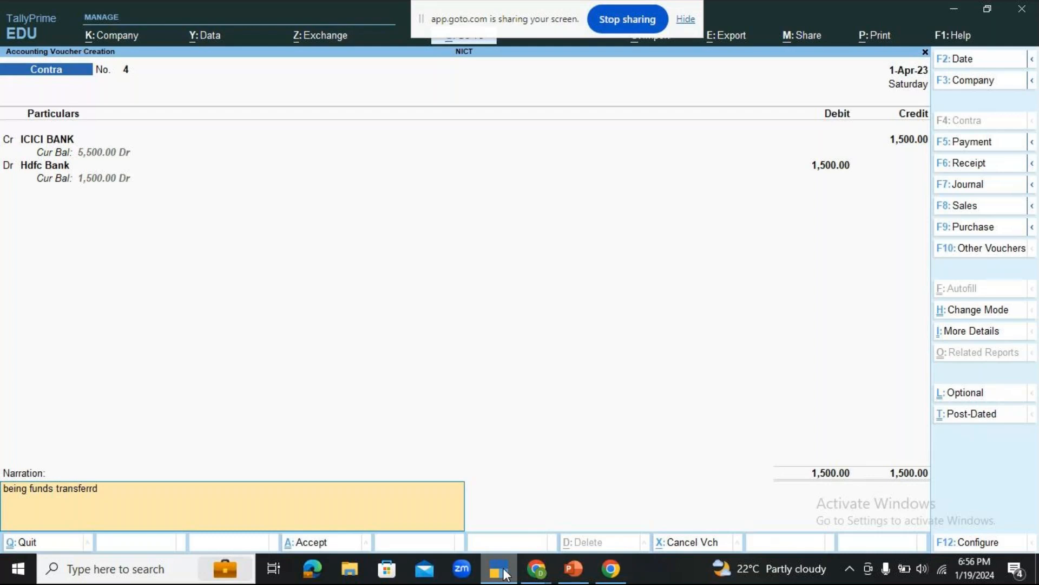
text( through GPAY to h)
text(dfc ban)
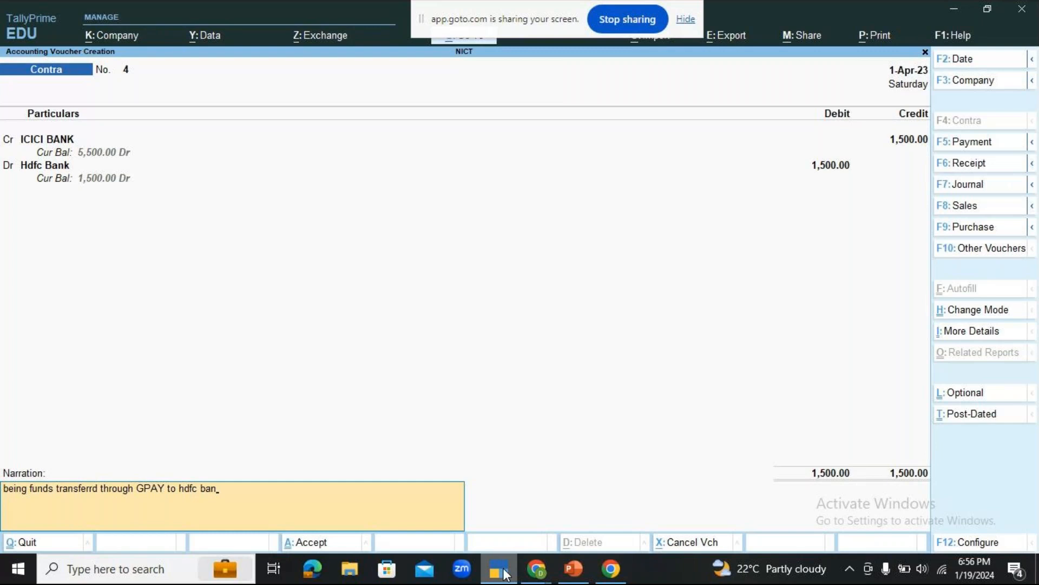
text(k)
key(Return)
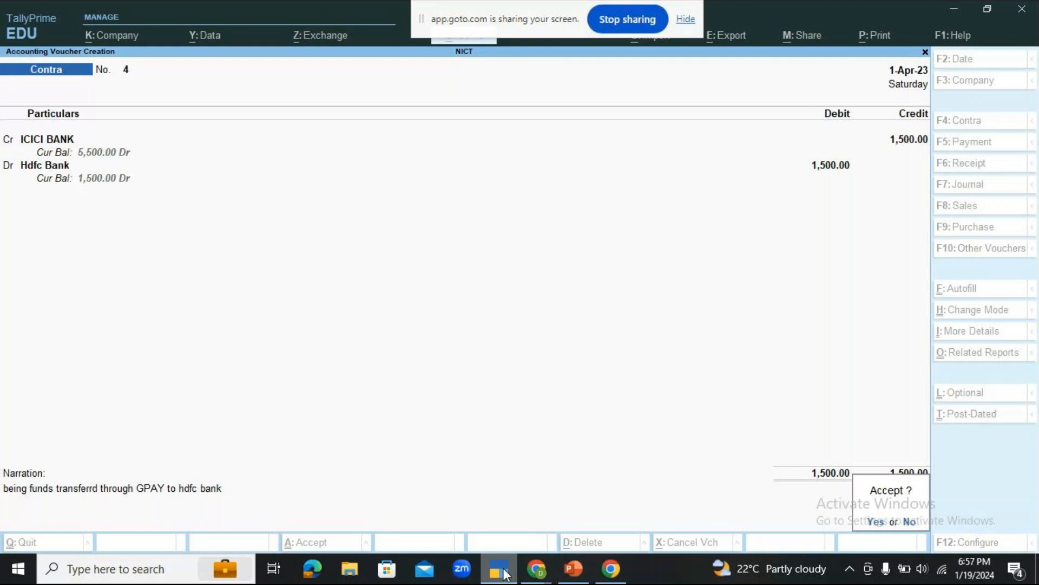
key(Return)
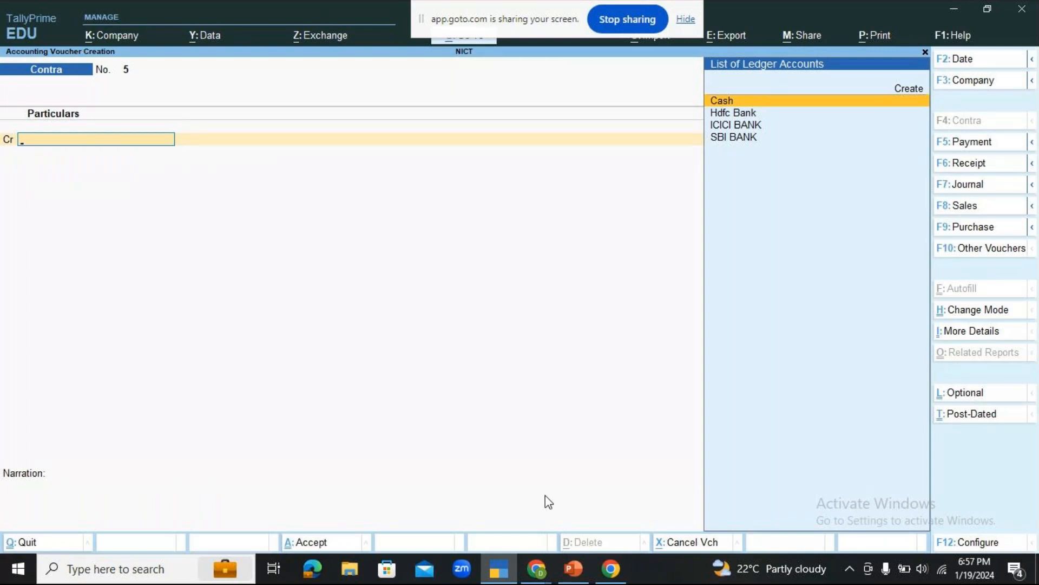
Revisit the contra exercises slide in PowerPoint, look over the GoTo meeting window, and return to TallyPrime.
click(570, 577)
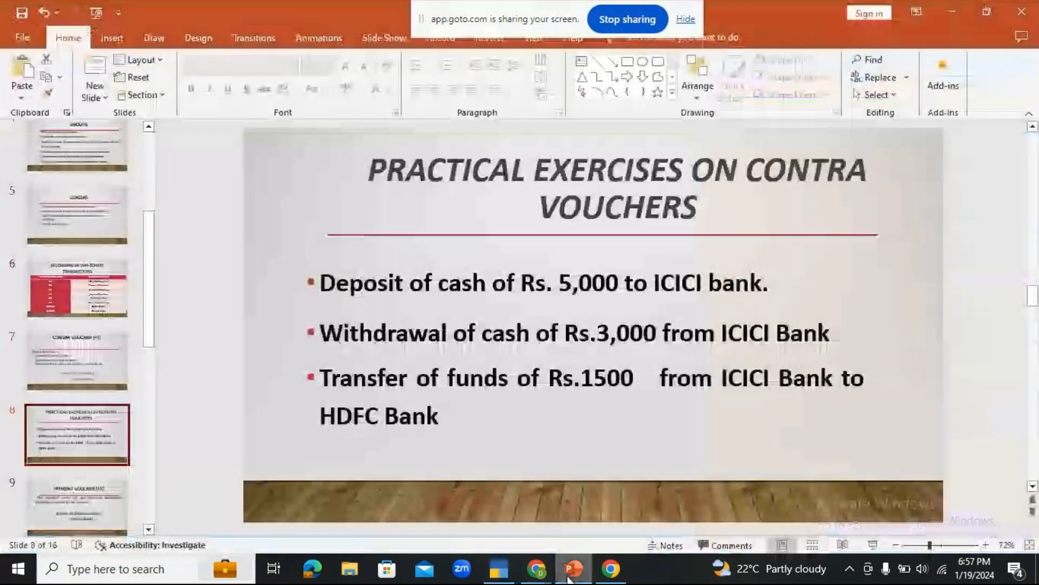
mouse_move(535, 569)
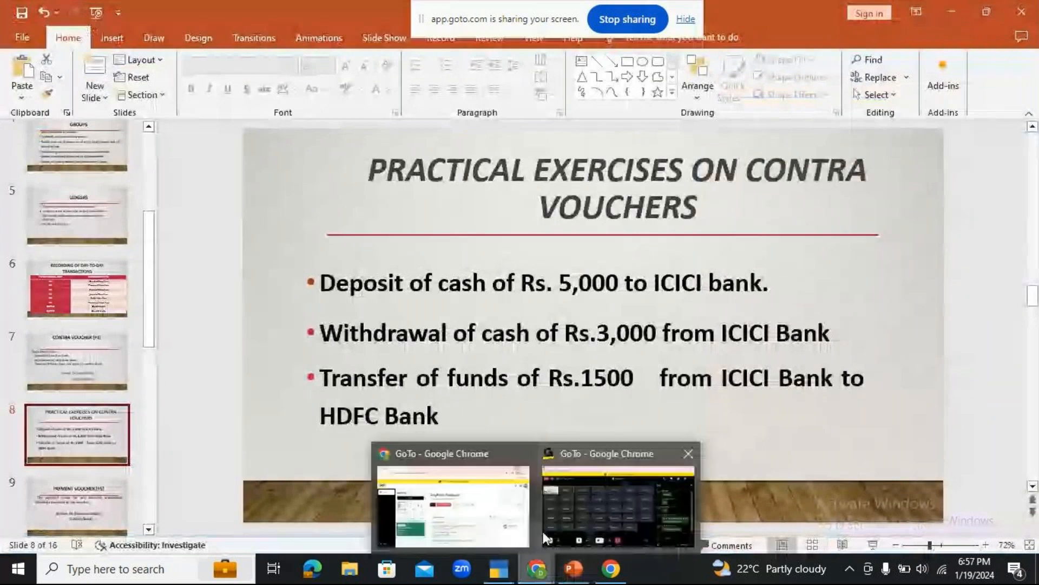
click(612, 501)
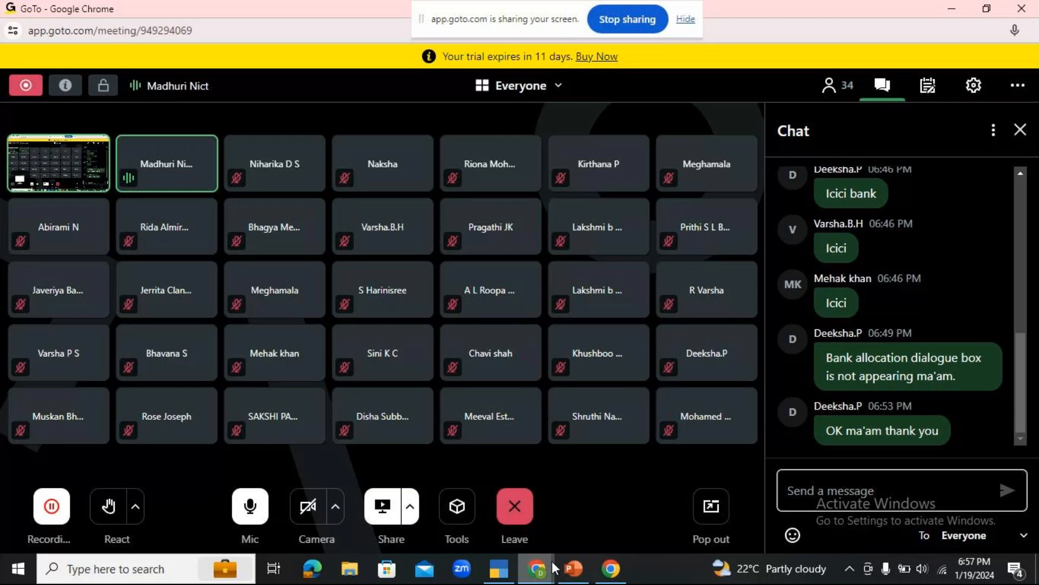
click(498, 569)
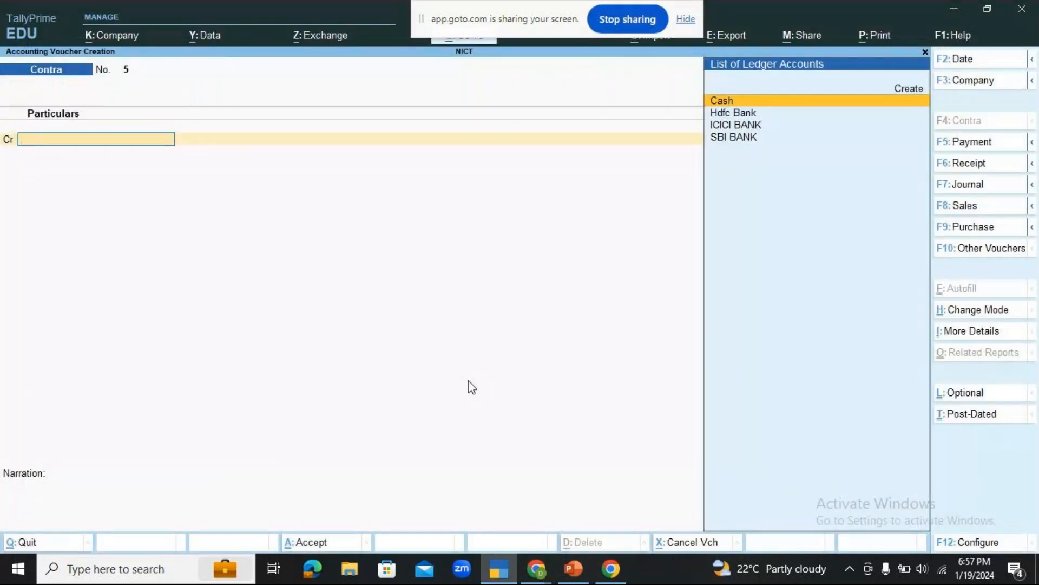
Quit voucher creation, open the Day Book, and look through its list of contra vouchers.
key(Escape)
key(y)
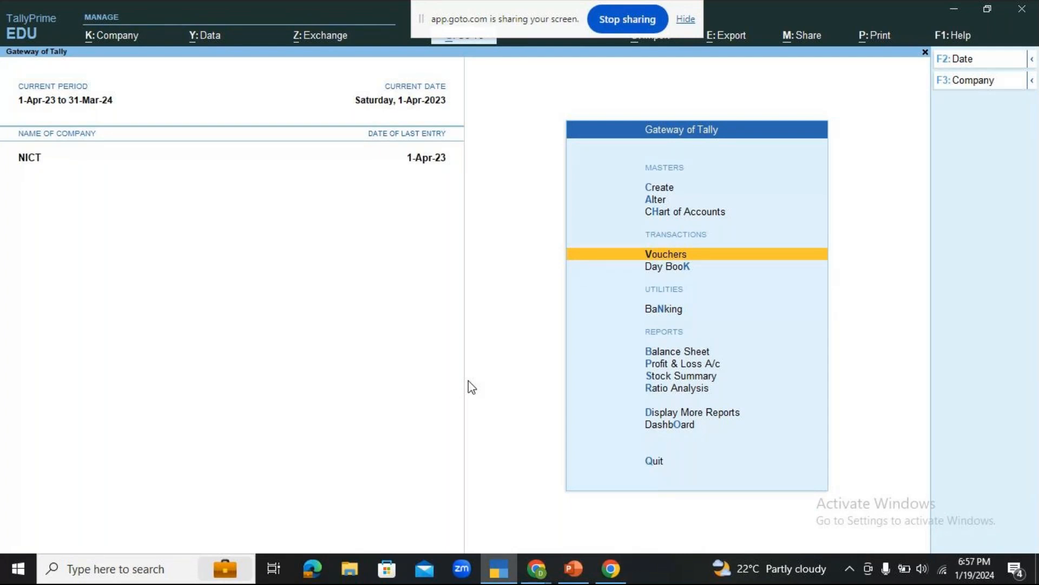
key(Down)
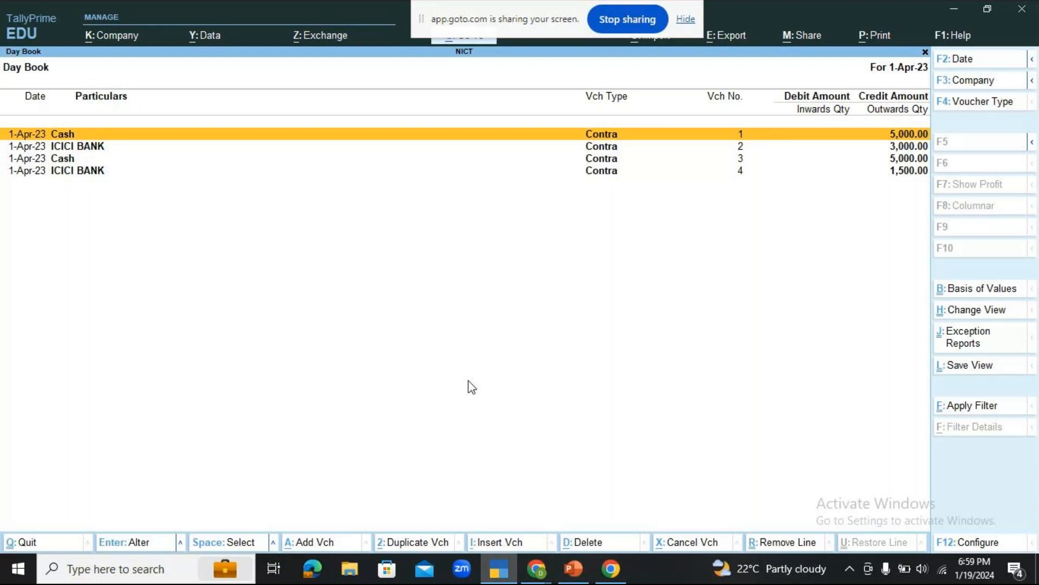
key(Down)
key(Down)
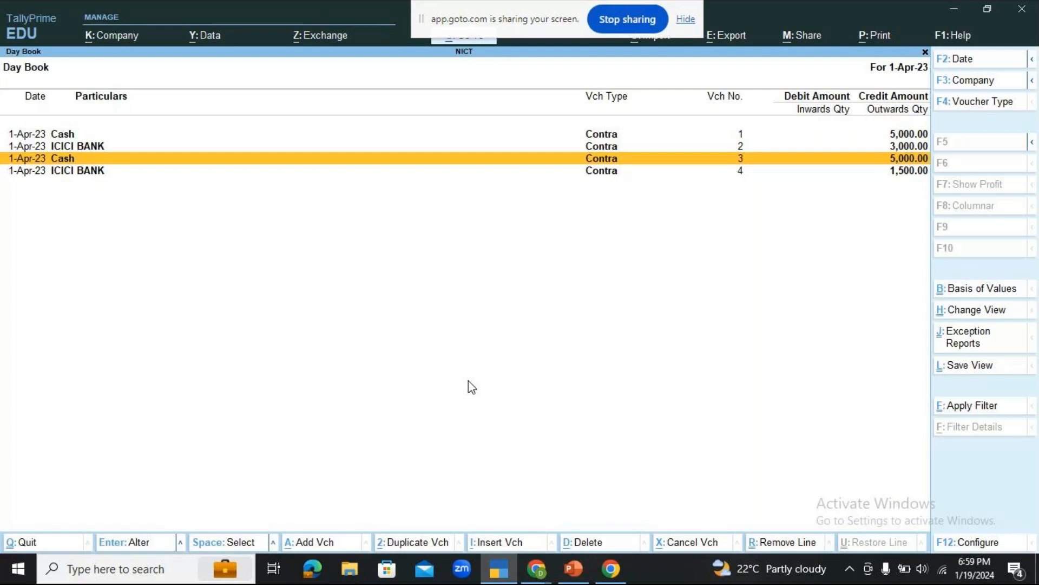
key(Down)
key(Up)
key(Up)
key(Up)
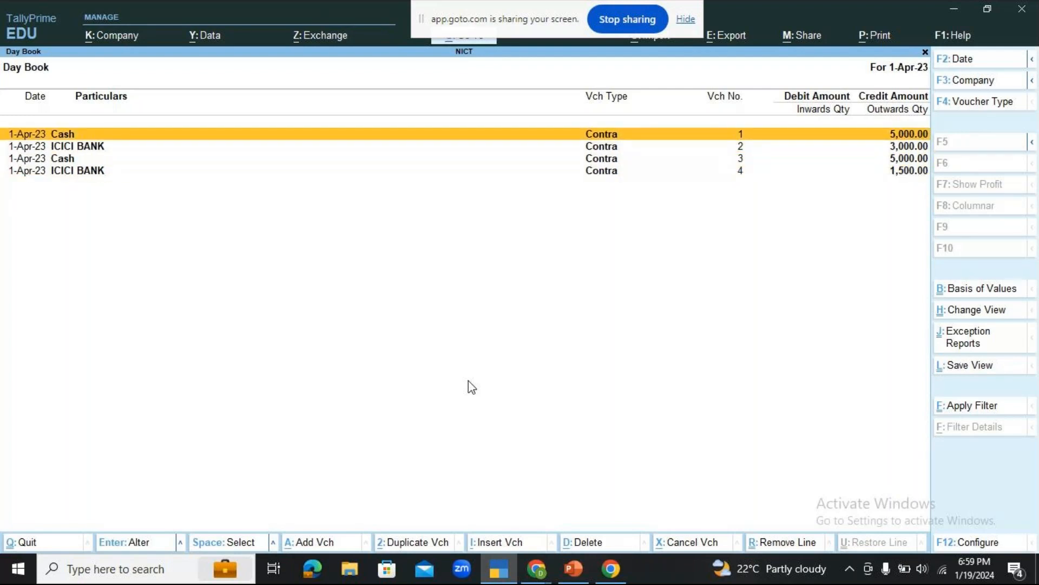
Open contra voucher No. 1 from the Day Book and try changing its debit ledger to SBI BANK.
key(Return)
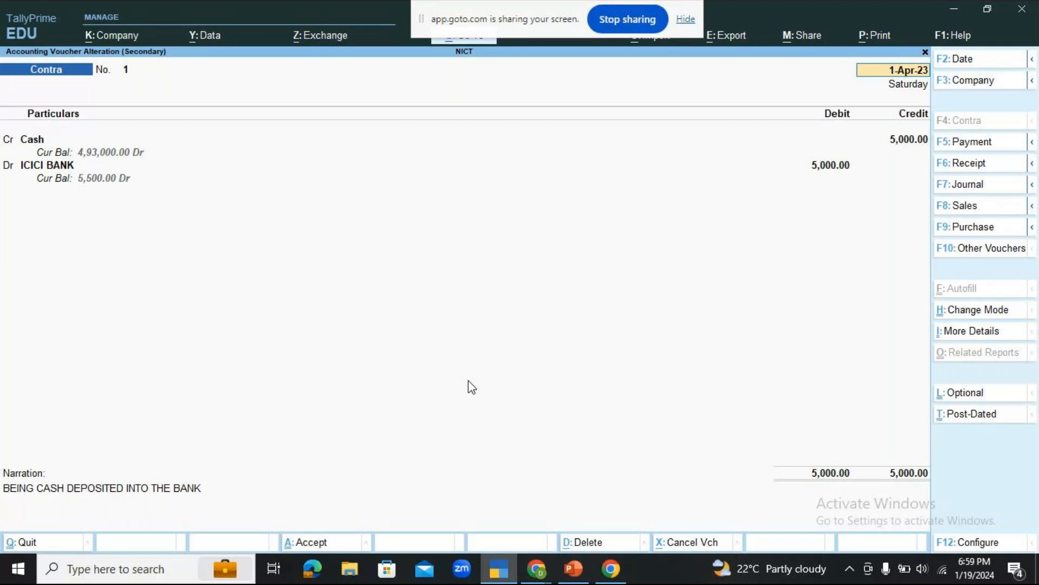
key(Return)
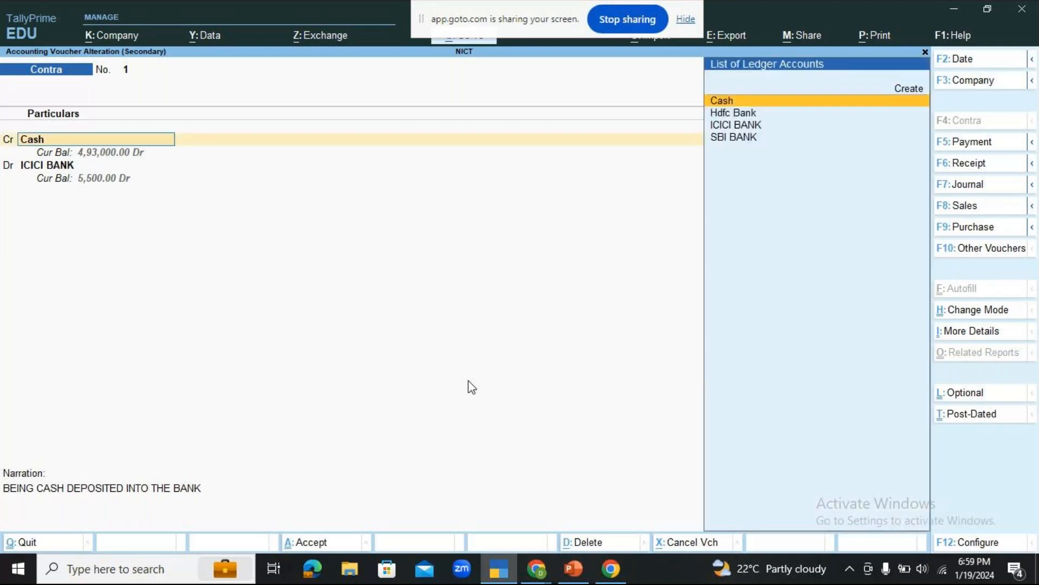
key(Return)
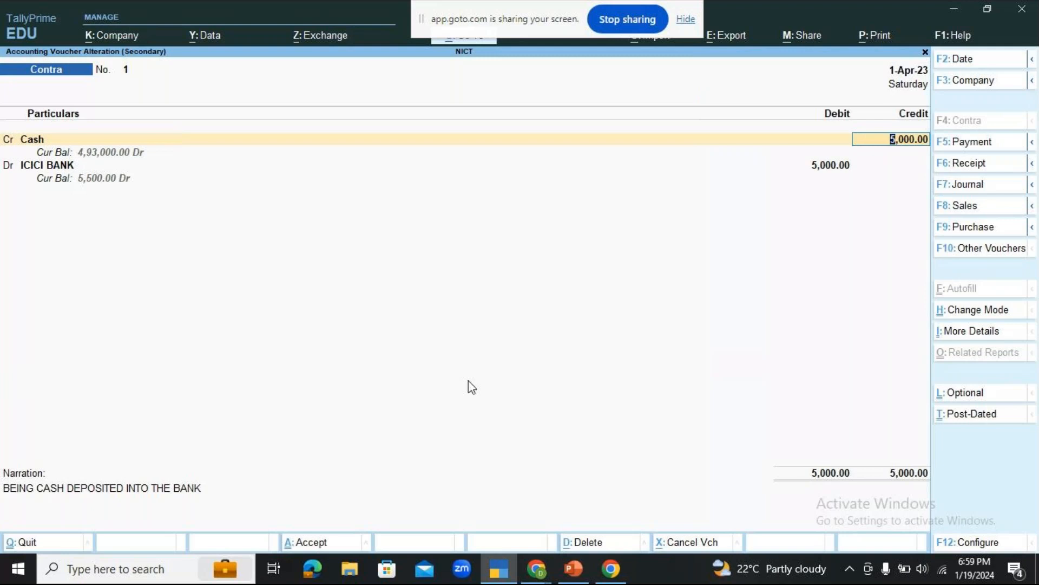
key(Return)
key(Return)
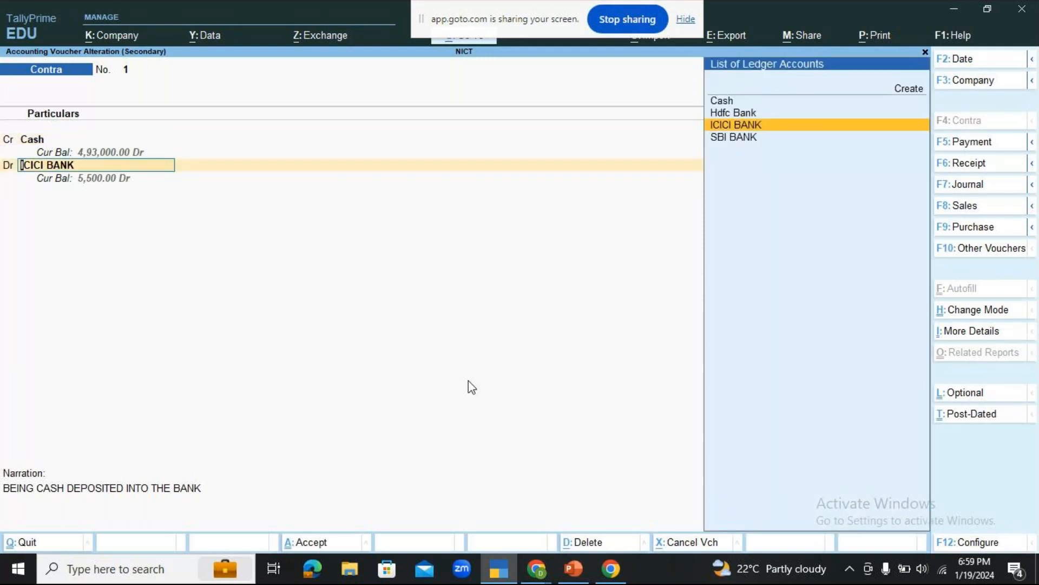
key(Down)
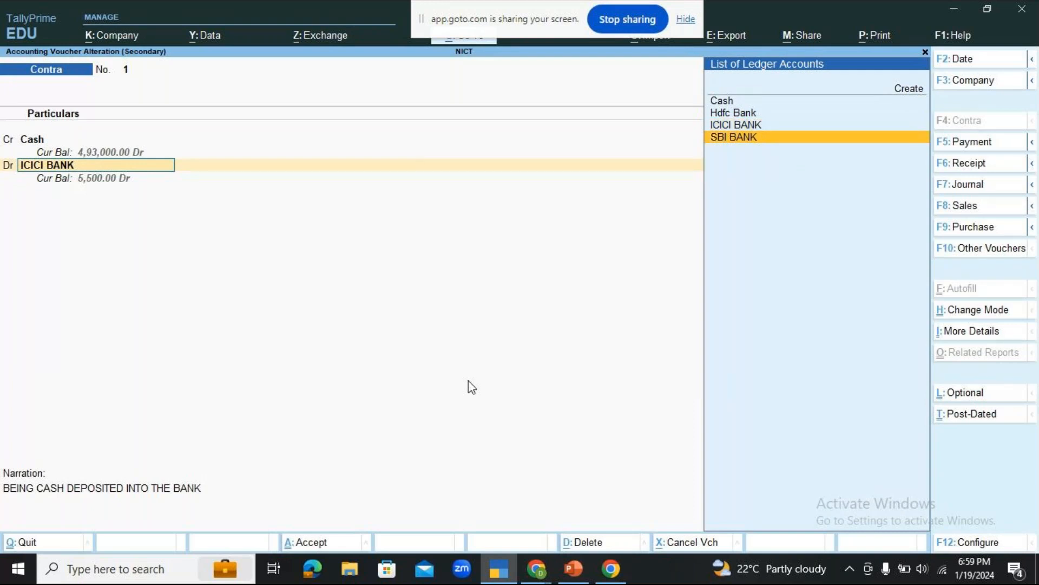
key(Return)
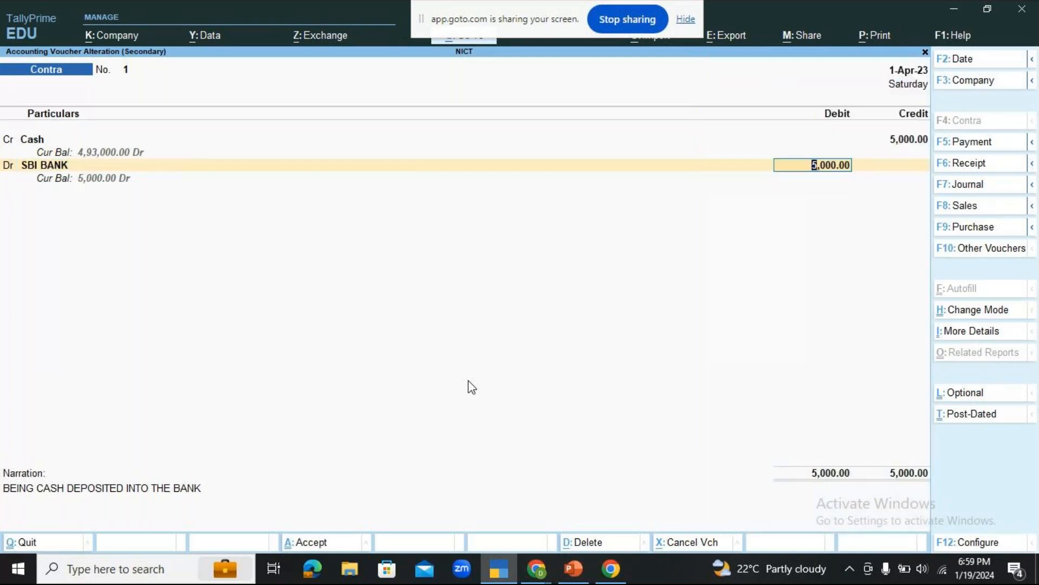
Keep the existing SBI BANK cash allocation, denominations and narration, and quit the voucher alteration without saving.
key(Return)
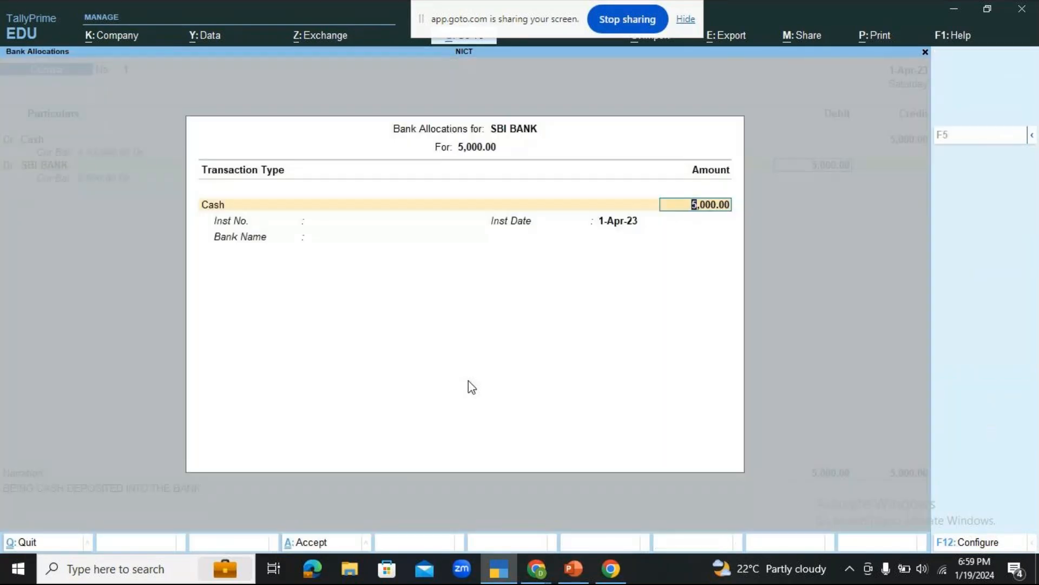
key(Return)
key(Return)
key(Return)
key(Return)
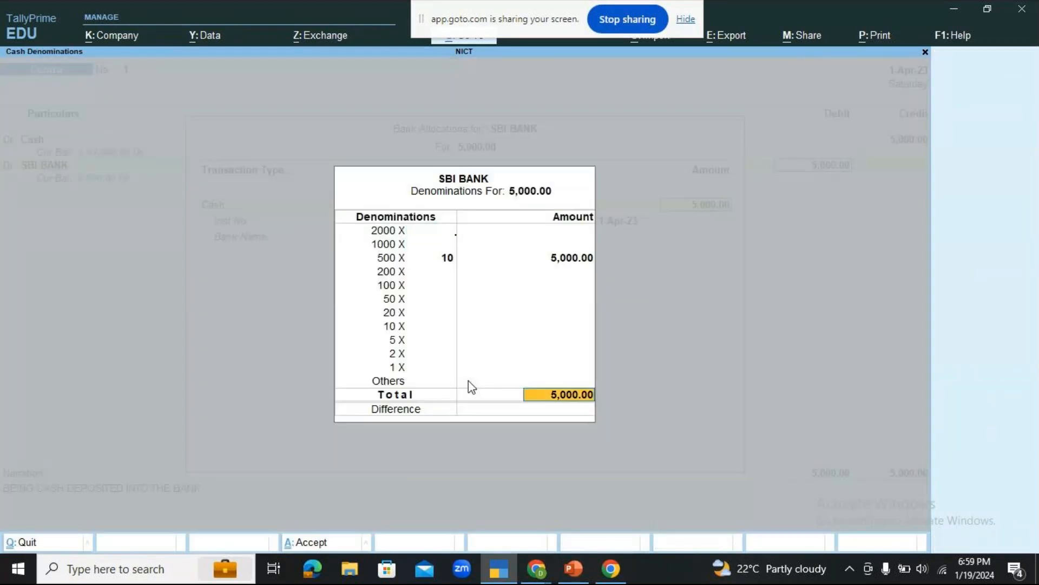
key(Return)
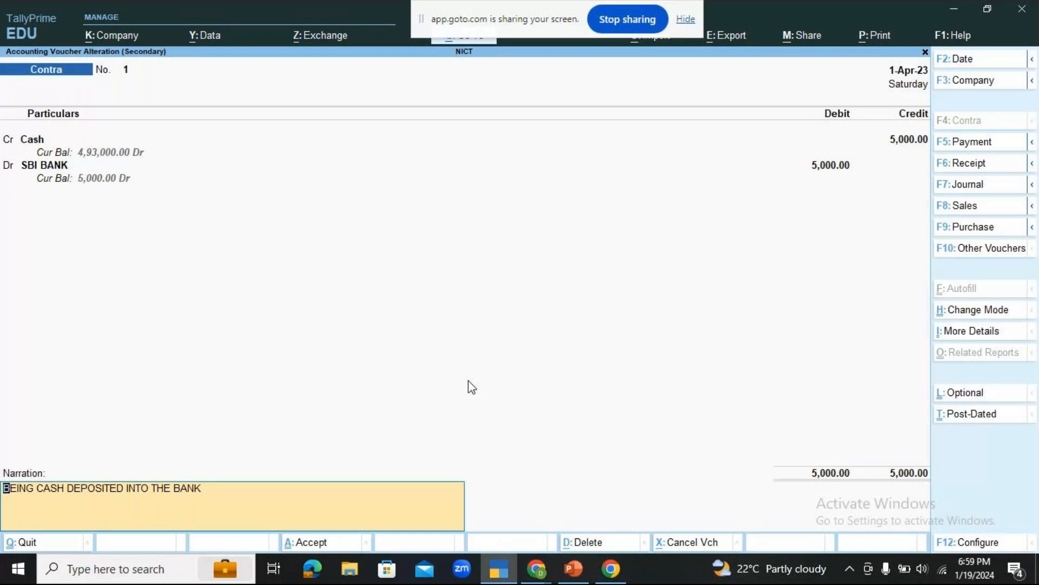
key(Return)
key(Return)
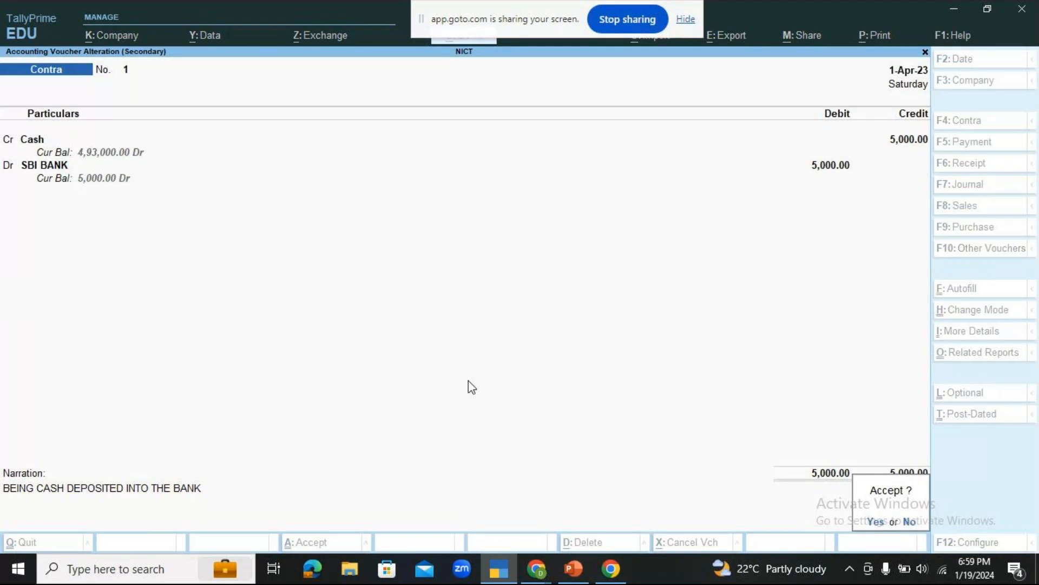
key(Return)
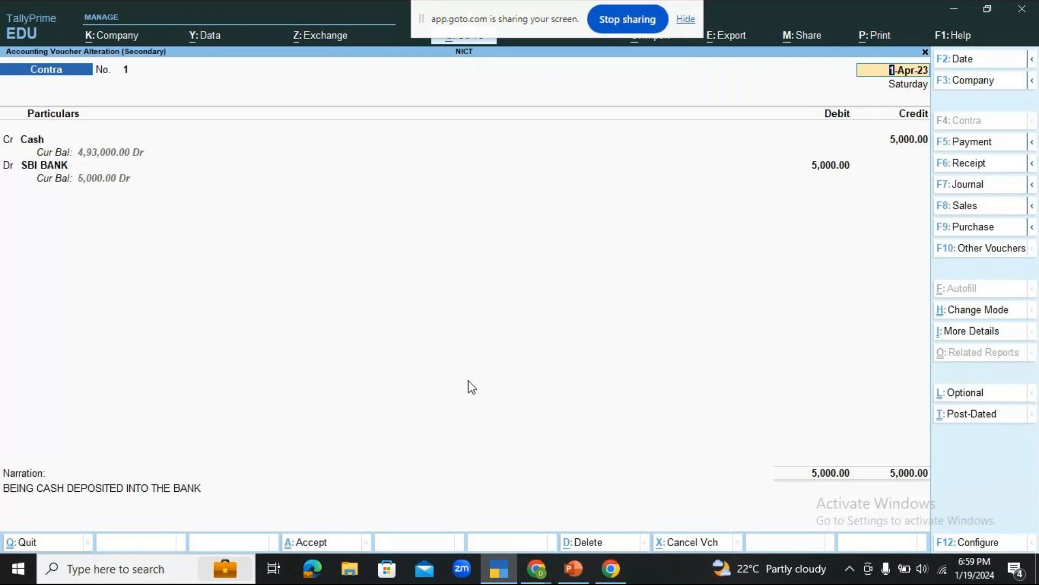
key(BackSpace)
key(Escape)
key(Return)
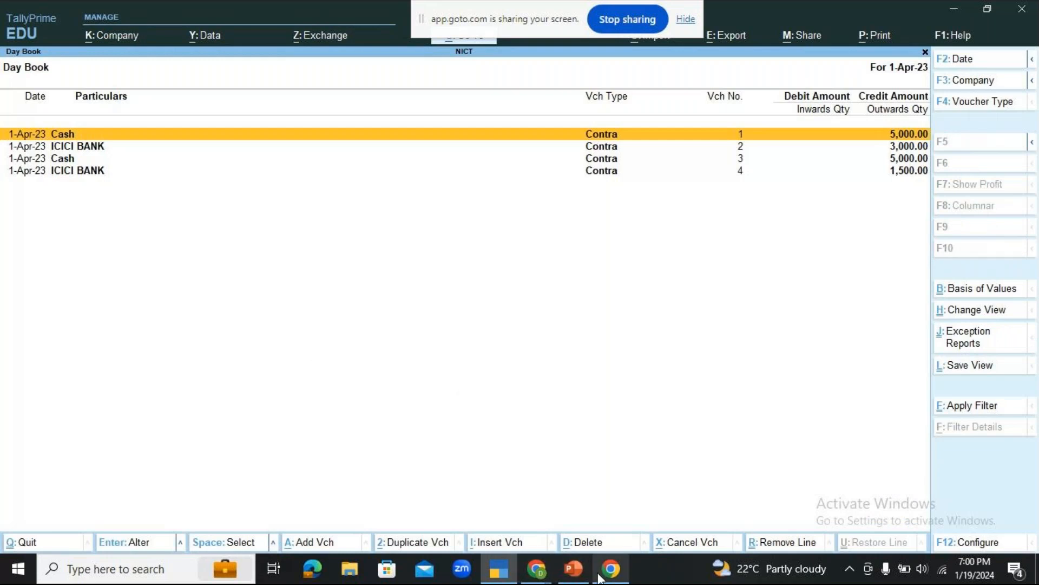
Read the chat in the GoTo meeting window and return to TallyPrime.
click(536, 568)
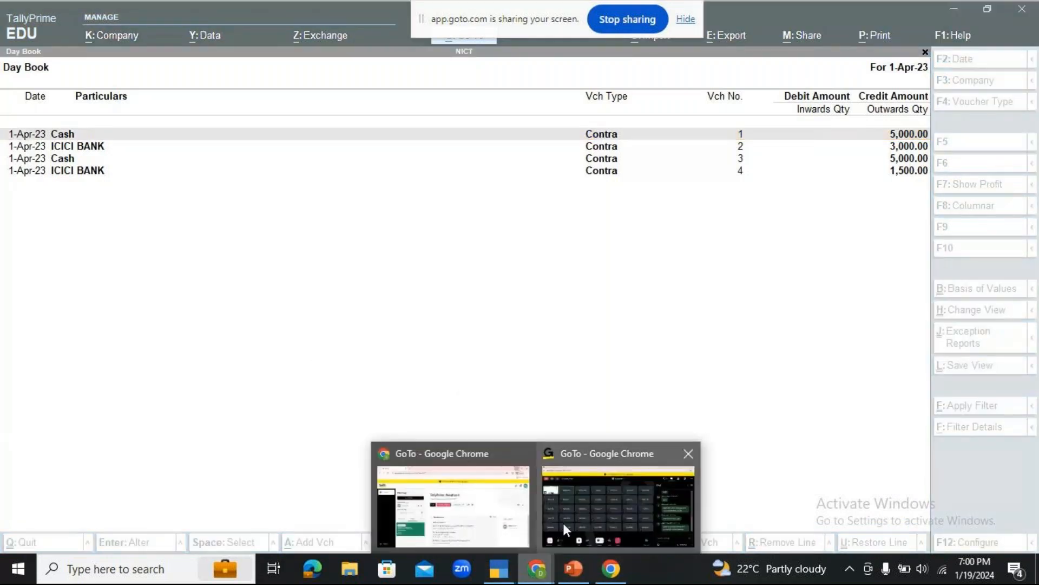
click(573, 510)
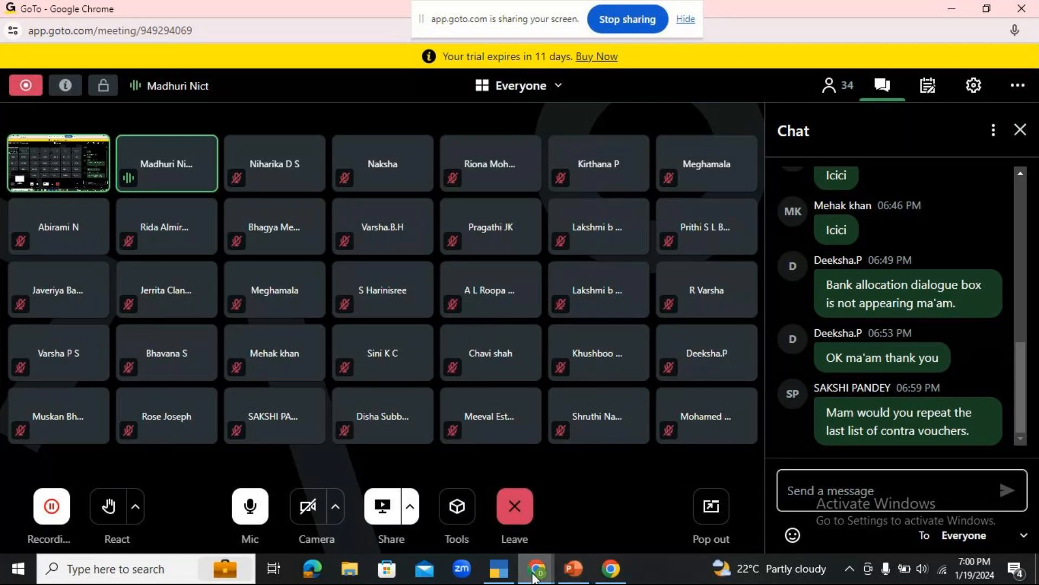
click(510, 569)
Reopen the Day Book and expand it to the detailed format showing each contra voucher's debit ledger.
key(Escape)
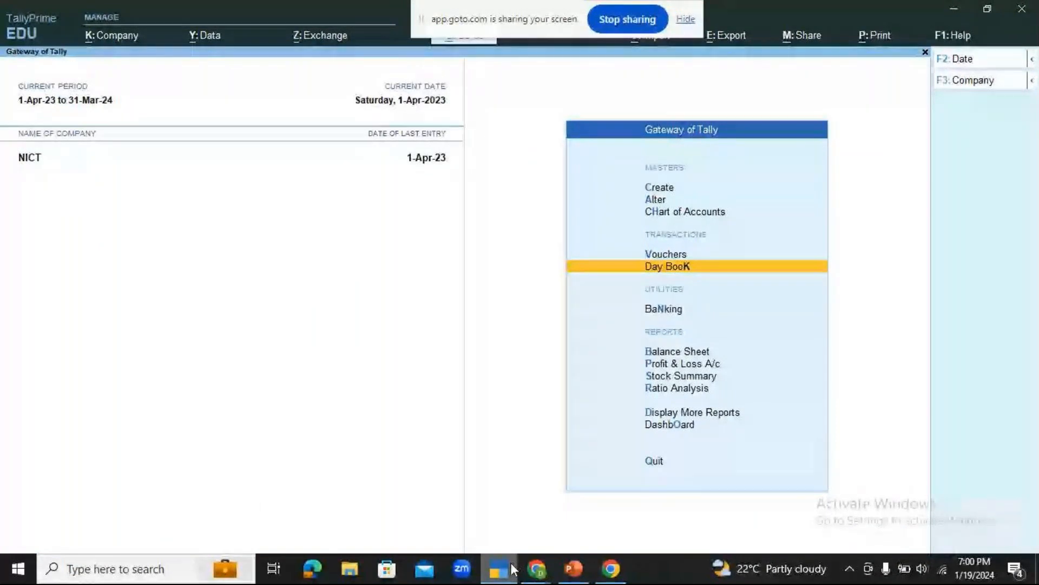
key(Return)
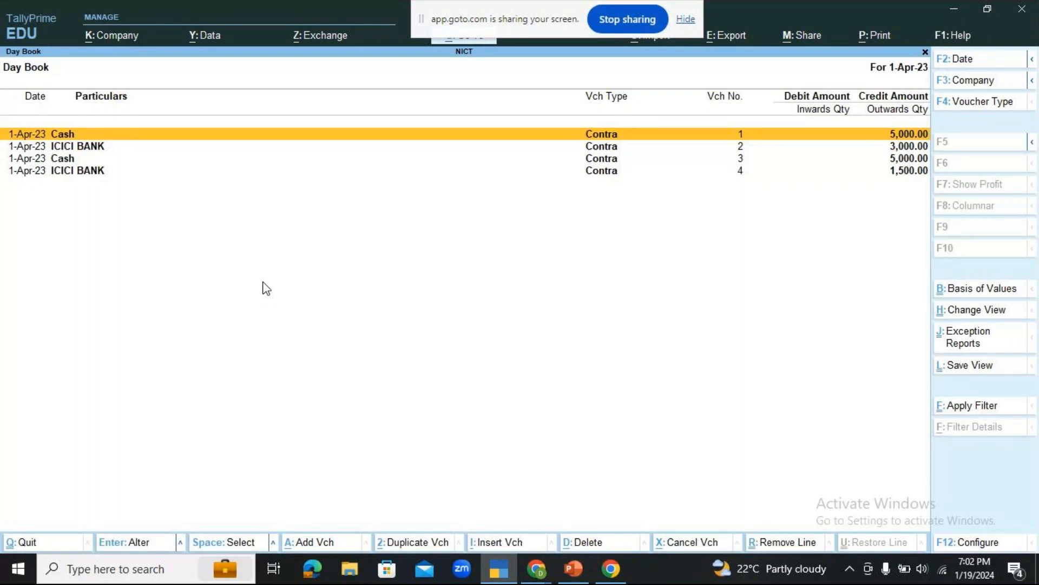
key(alt+F5)
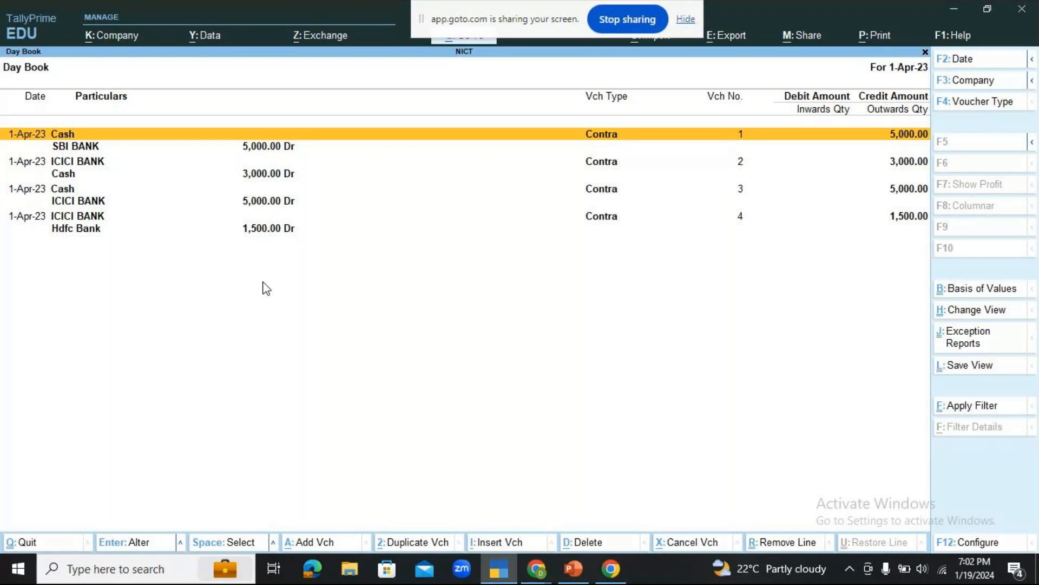
Check the GoTo meeting chat for the latest participant question and switch back to TallyPrime.
click(540, 569)
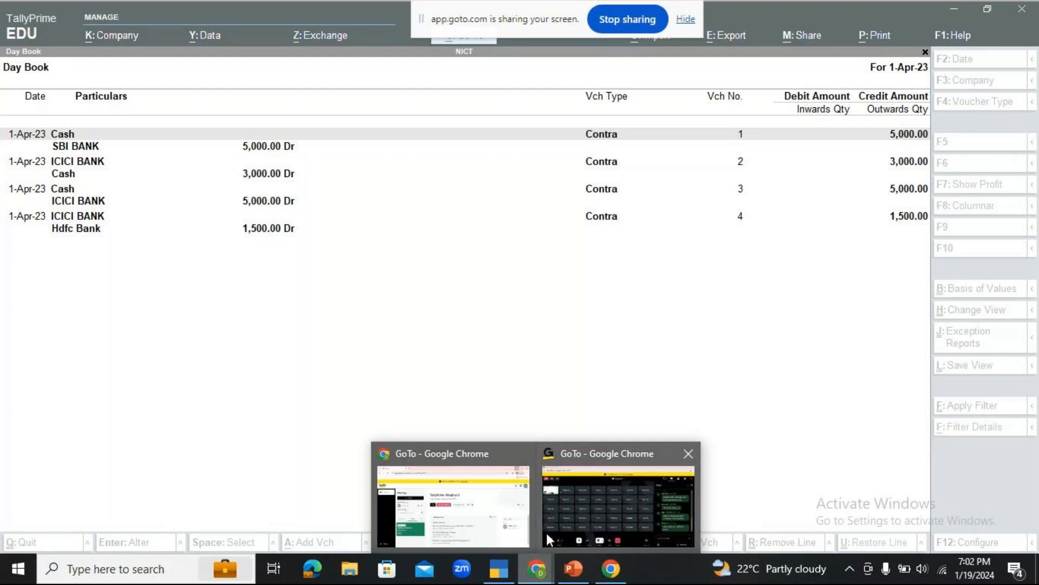
click(575, 501)
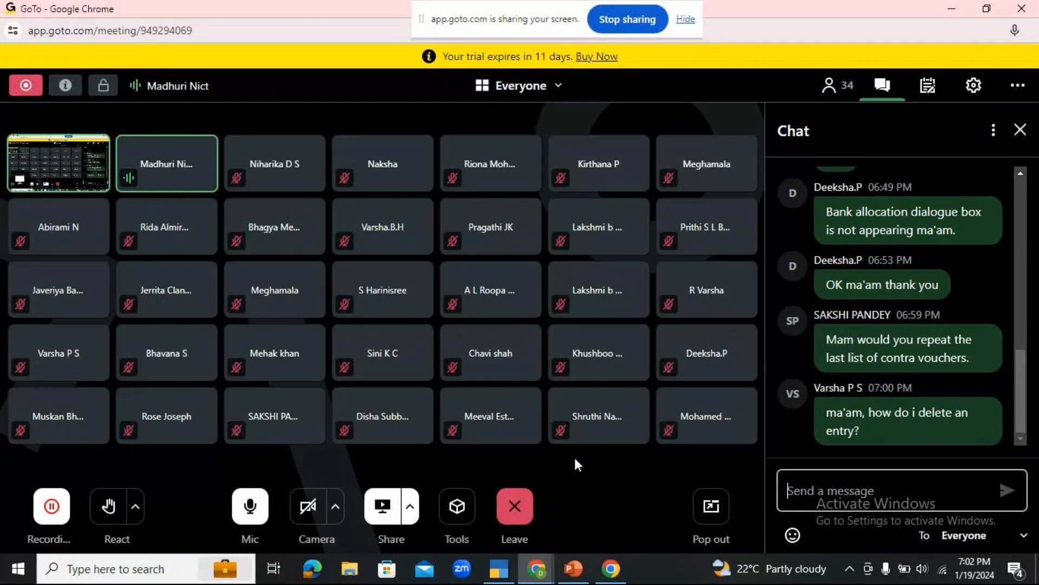
click(537, 569)
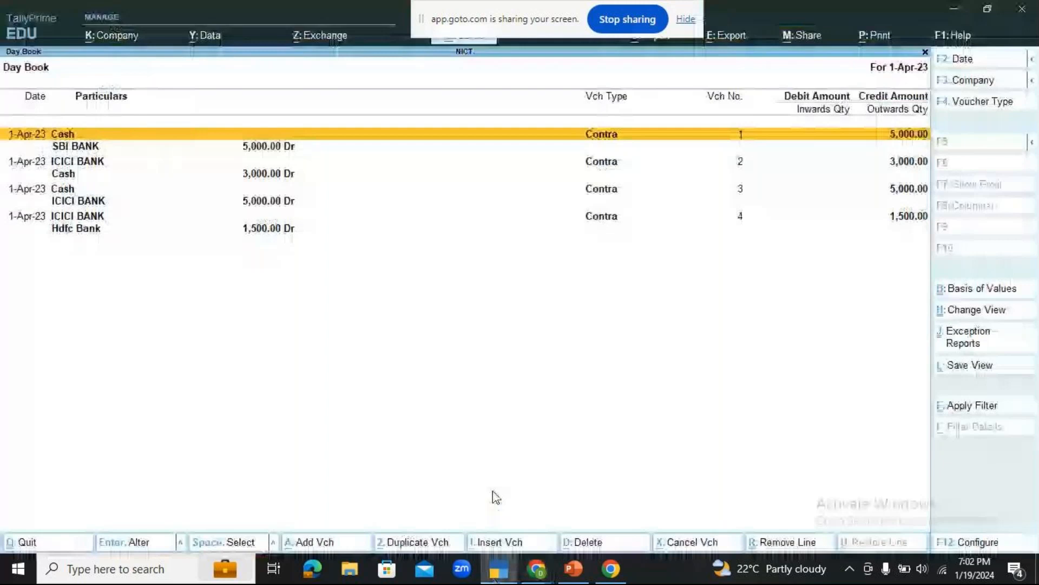
Reopen the Day Book in its condensed format, try deleting contra voucher No. 3, and cancel the deletion.
key(Down)
key(Escape)
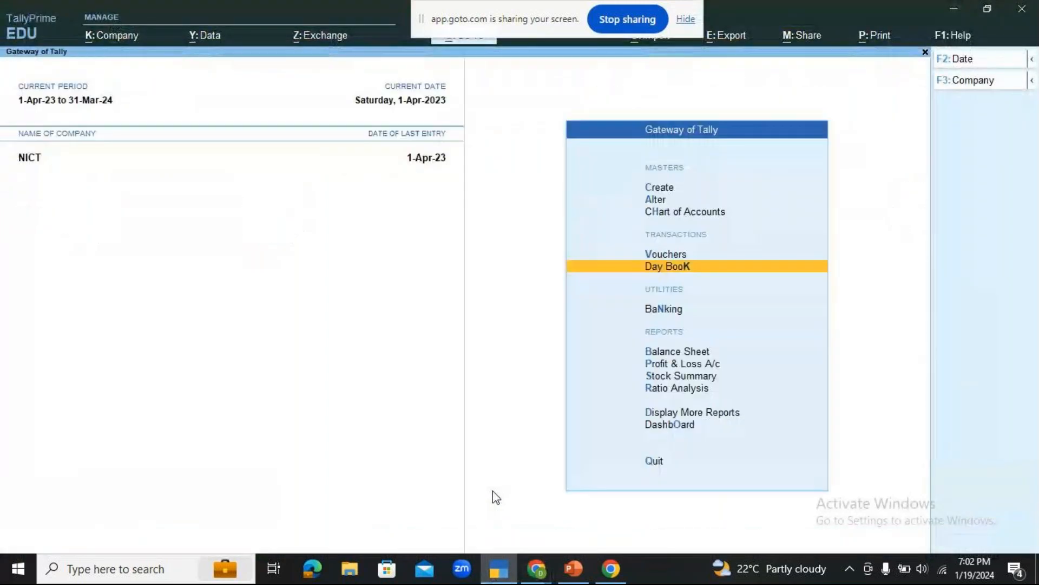
key(Return)
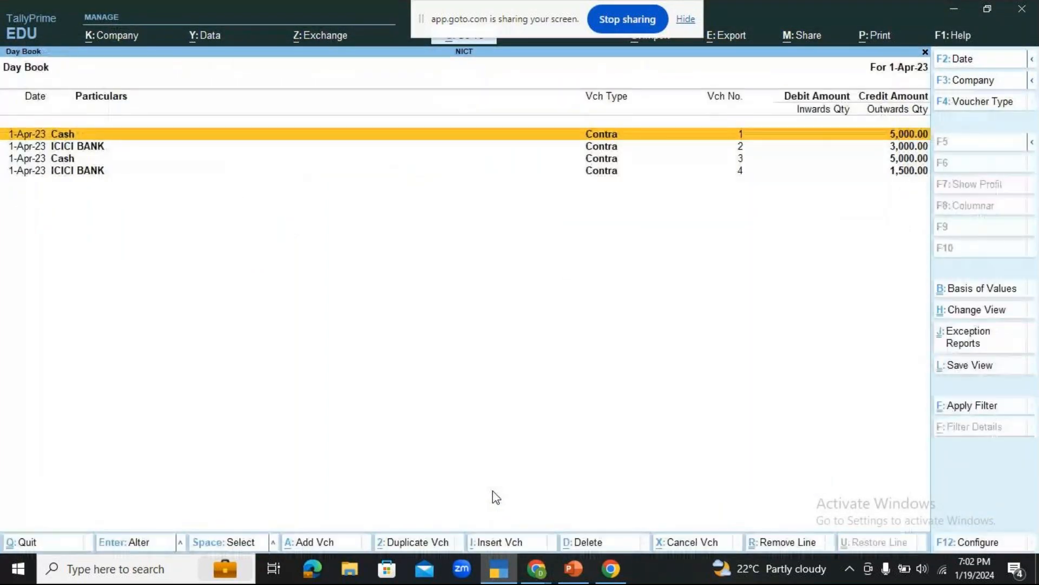
key(Down)
key(Down)
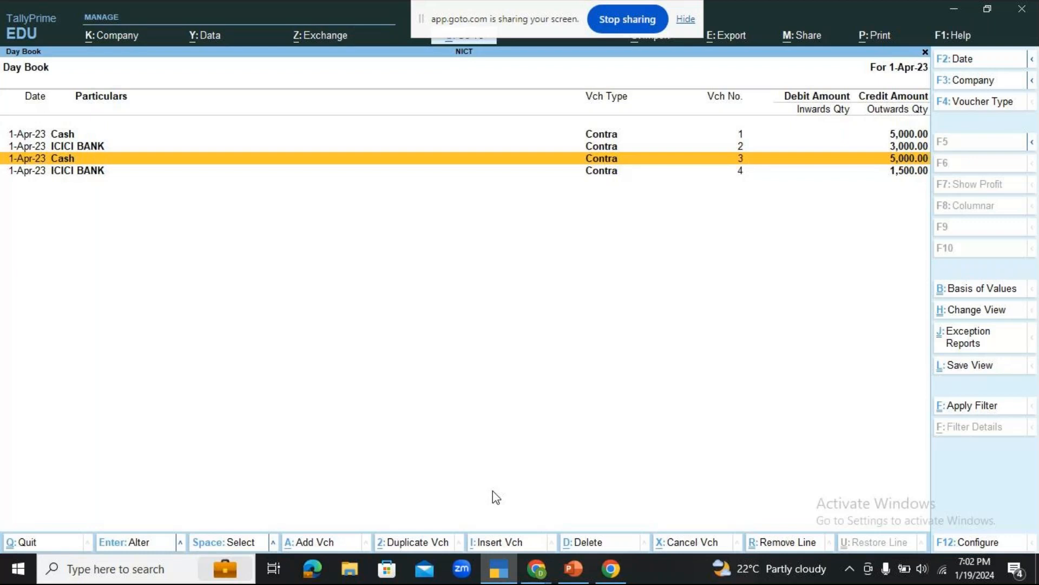
key(space)
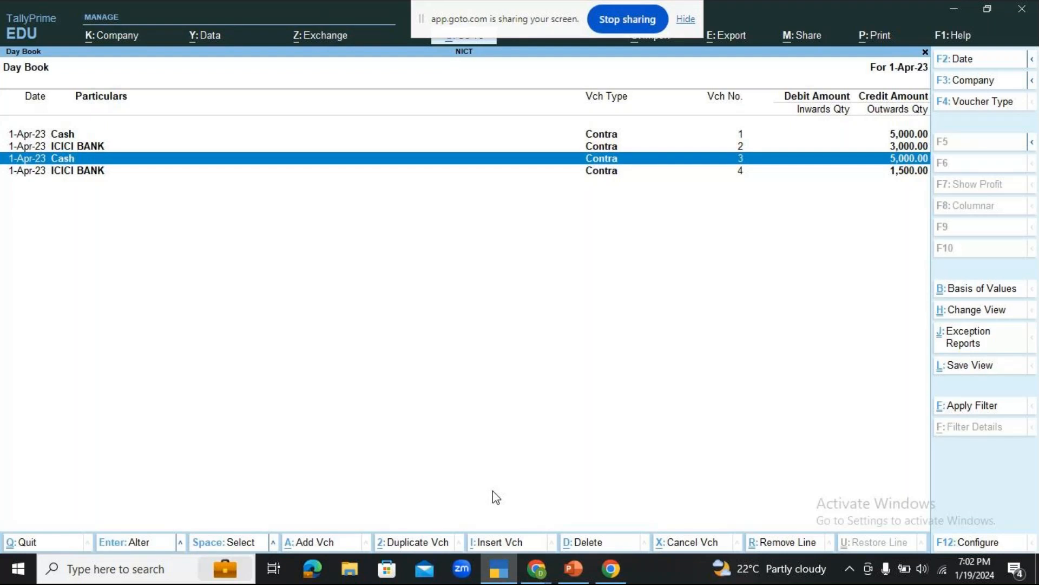
key(alt+d)
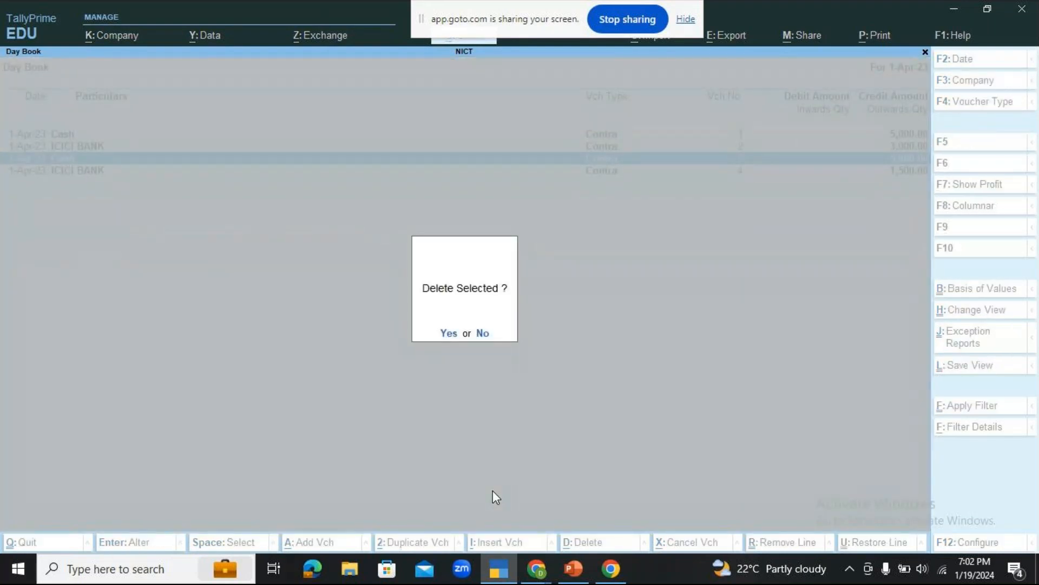
key(Escape)
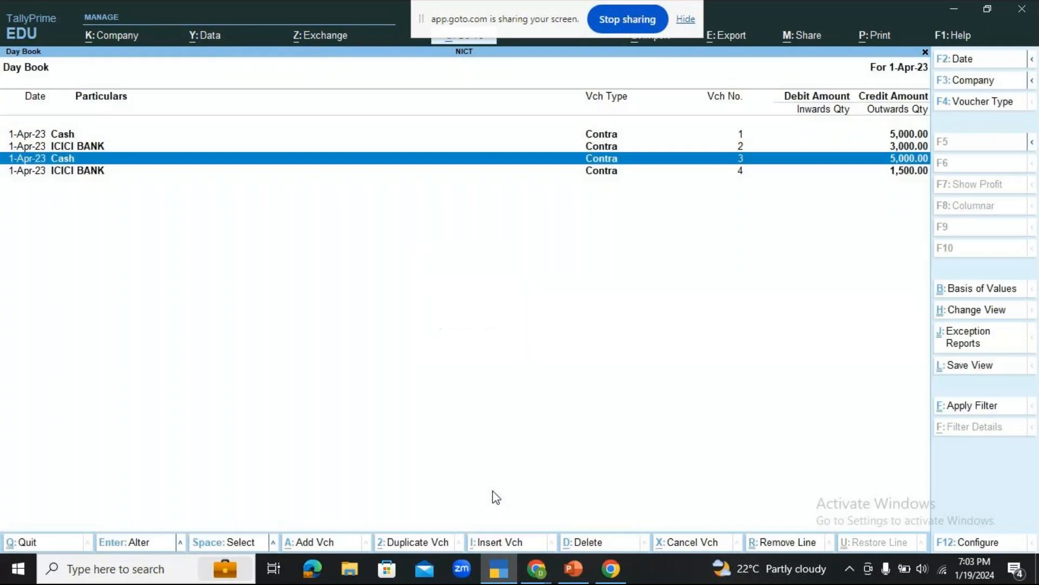
Repeat the deletion attempt on contra voucher No. 3 from a reopened Day Book, cancel it, and return to the Gateway of Tally.
key(Escape)
key(Return)
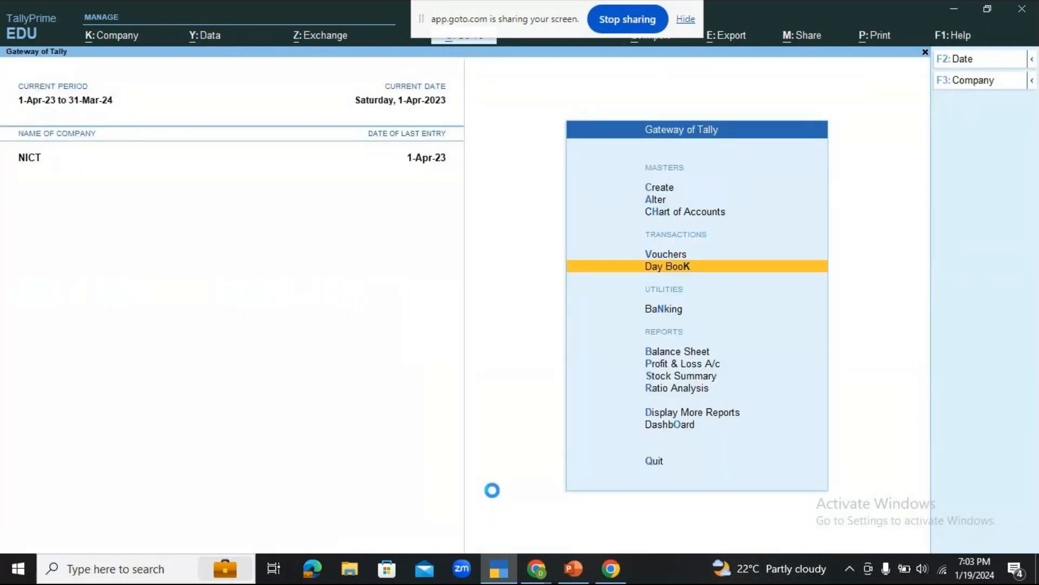
key(Down)
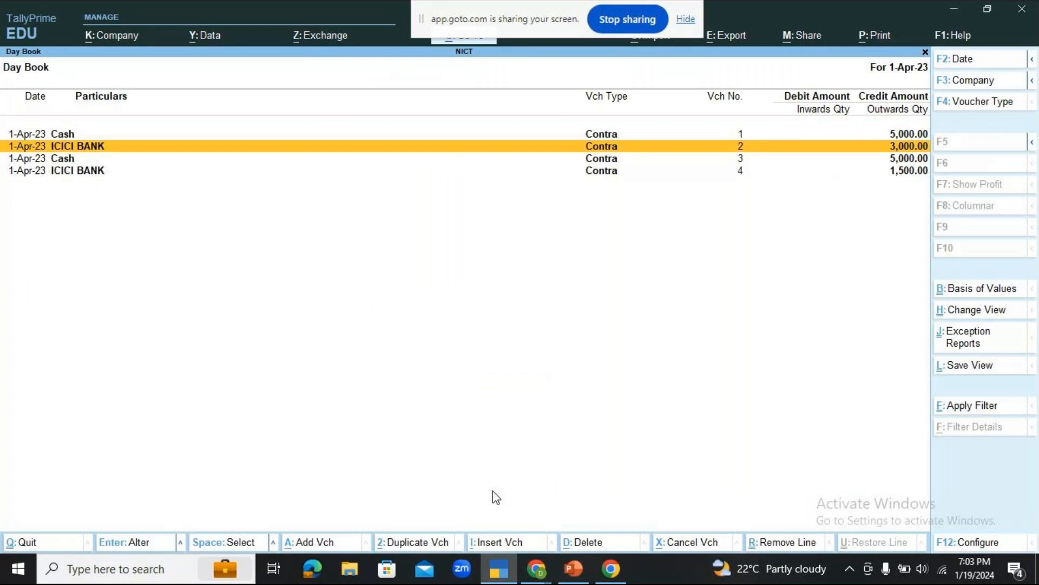
key(Down)
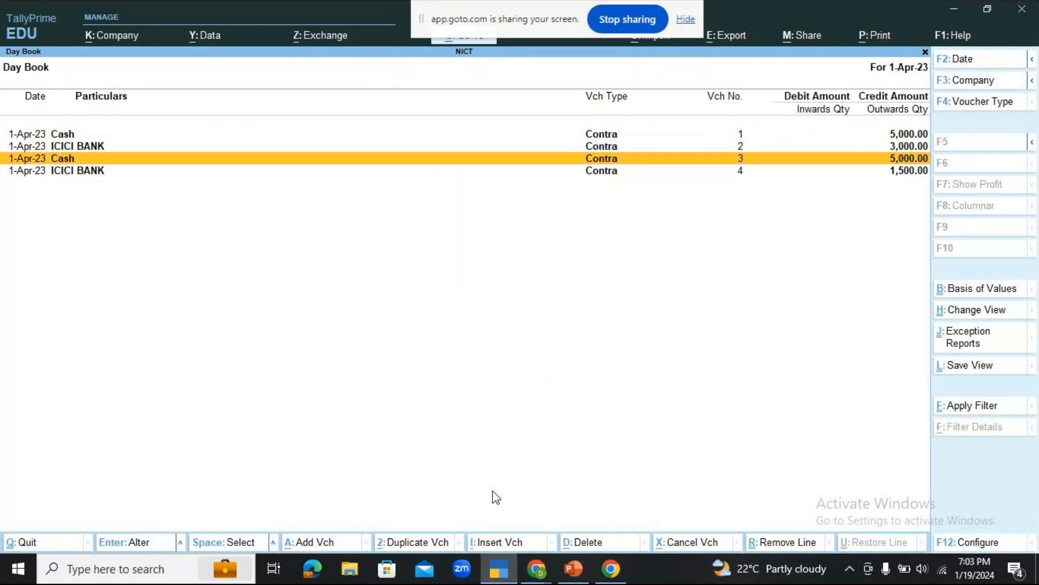
key(space)
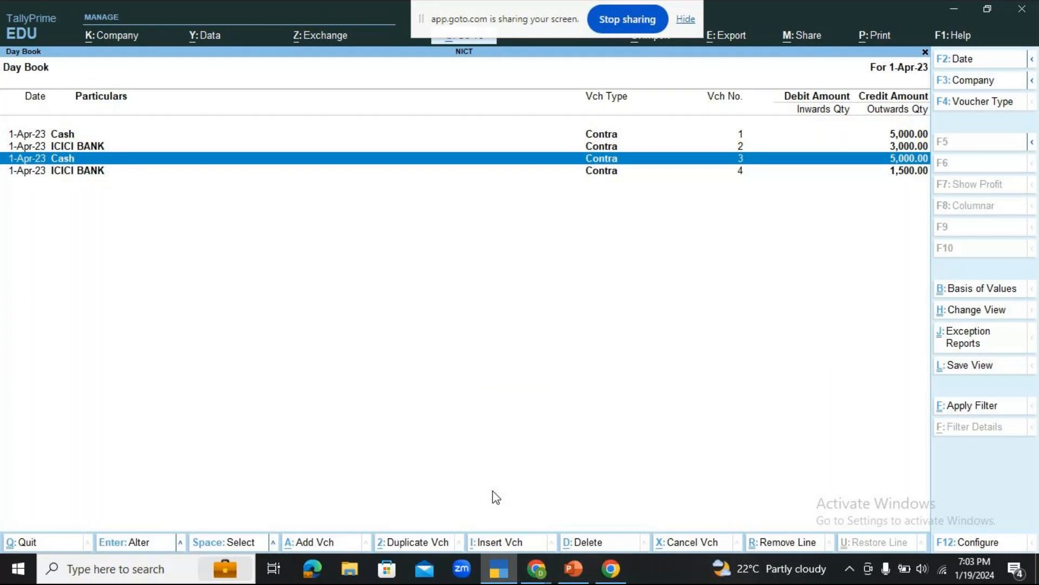
key(alt+d)
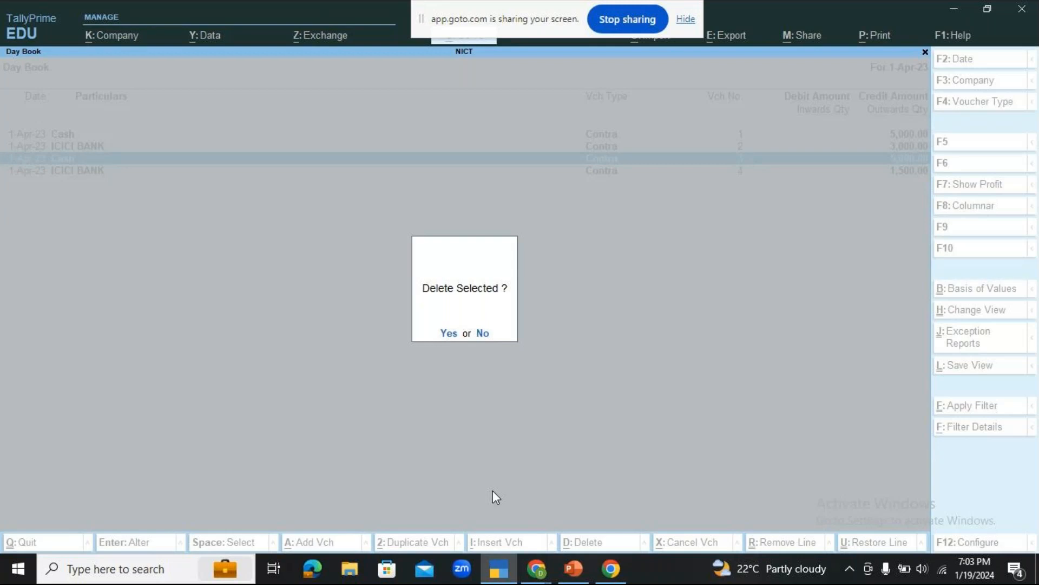
key(Escape)
key(Escape)
key(Escape)
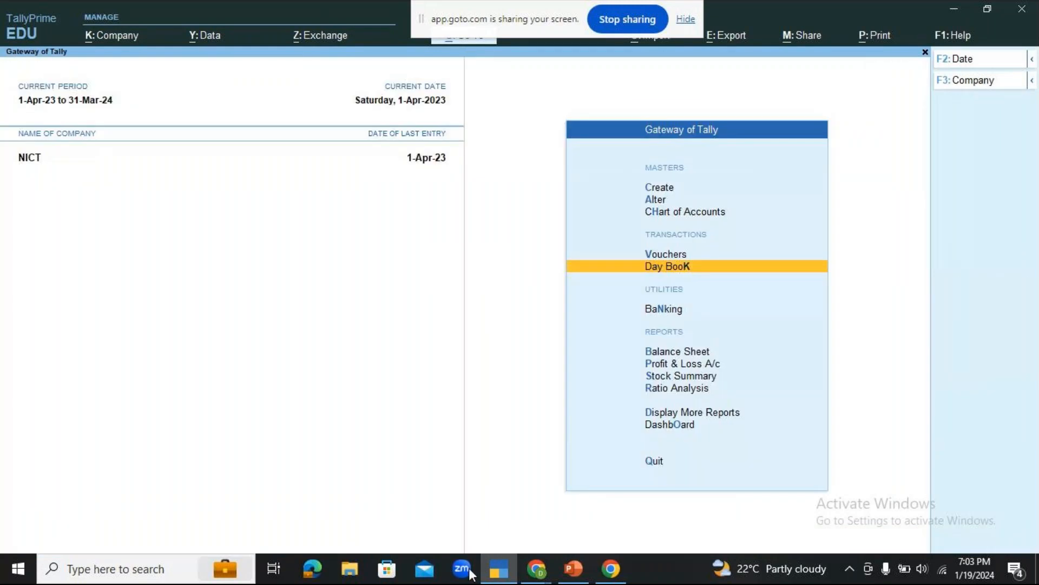
Look over the GoTo meeting chat again and switch to the PowerPoint presentation.
click(536, 568)
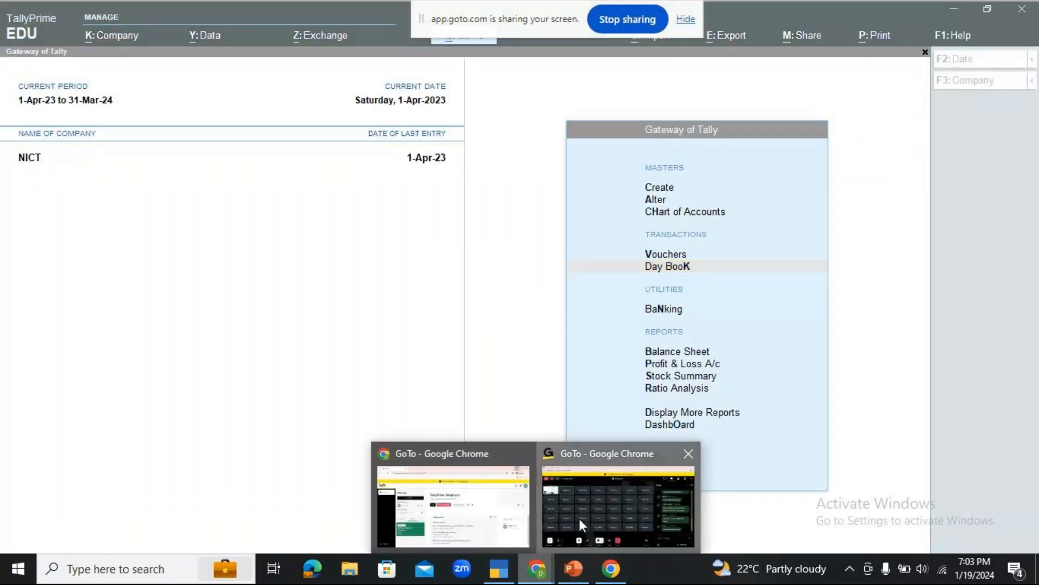
click(579, 517)
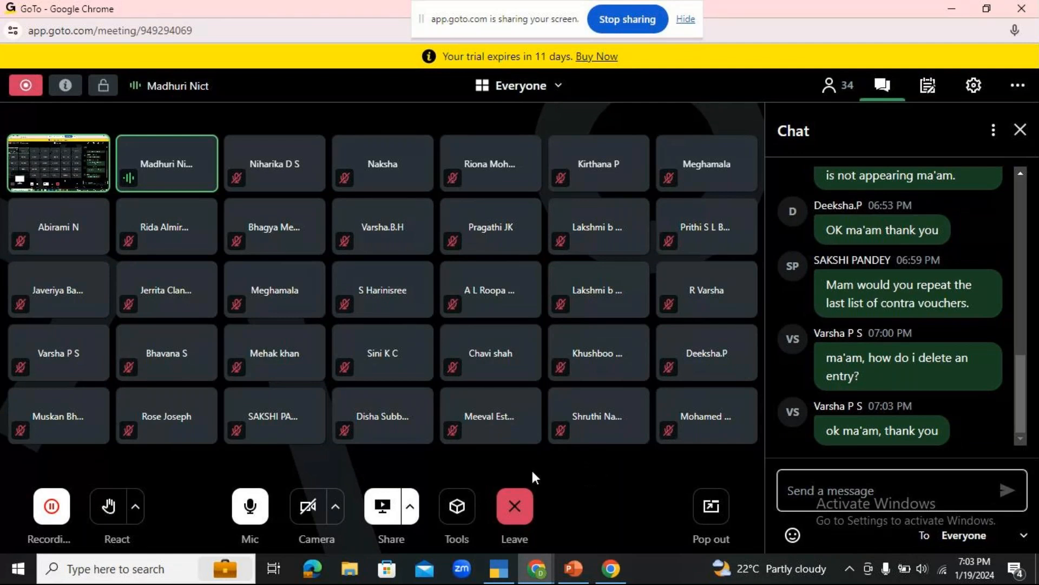
click(569, 579)
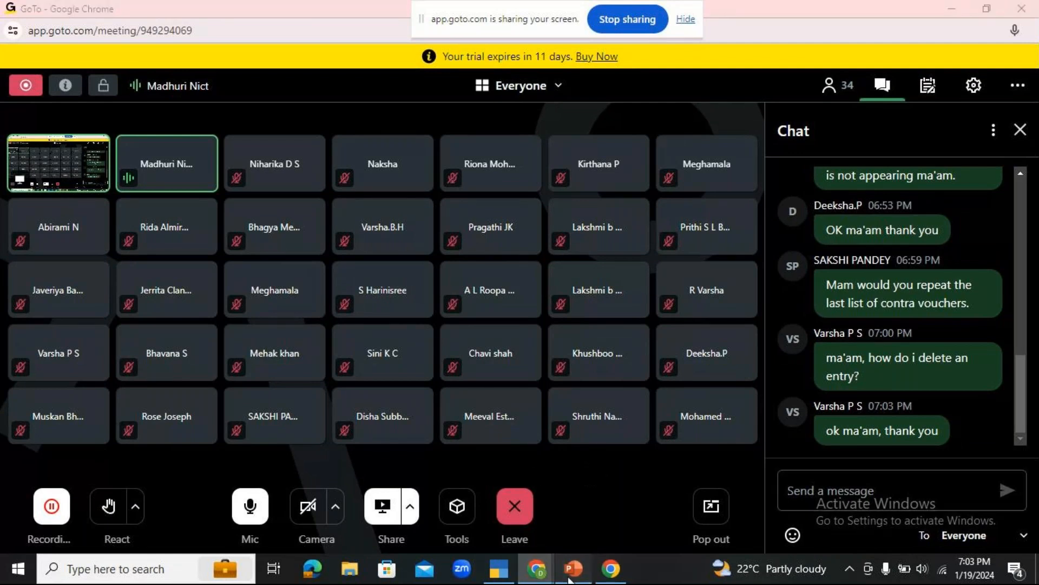
Select slide 9, Payment Voucher [F5], and start the slide show from it.
scroll(57, 451, down, 1)
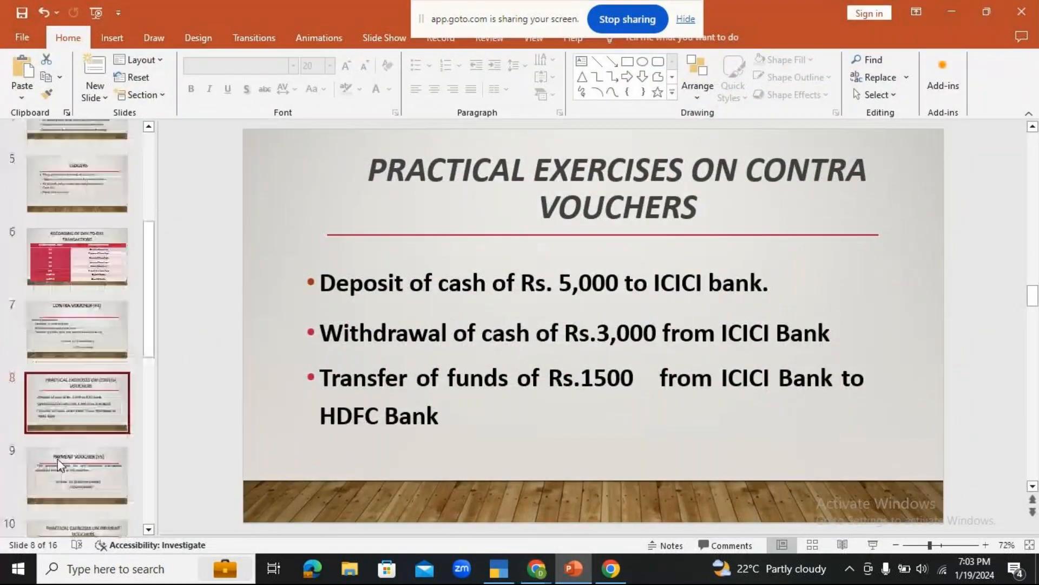
click(59, 462)
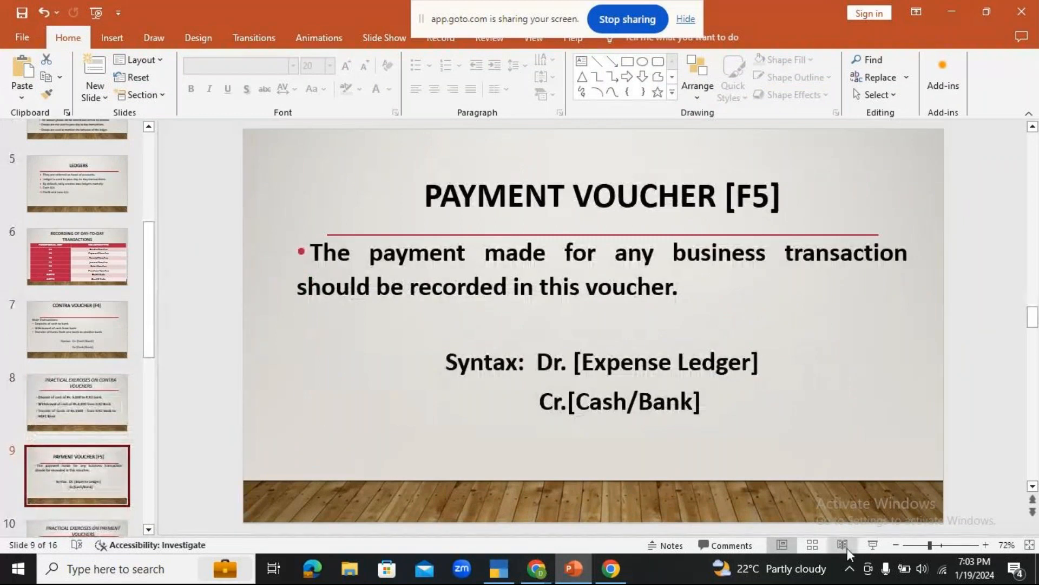
click(863, 540)
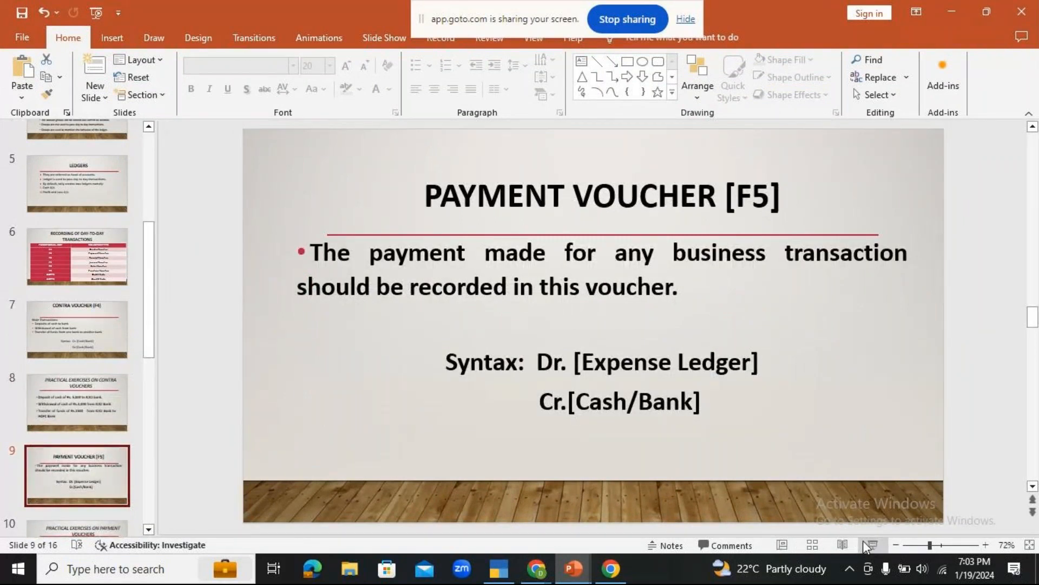
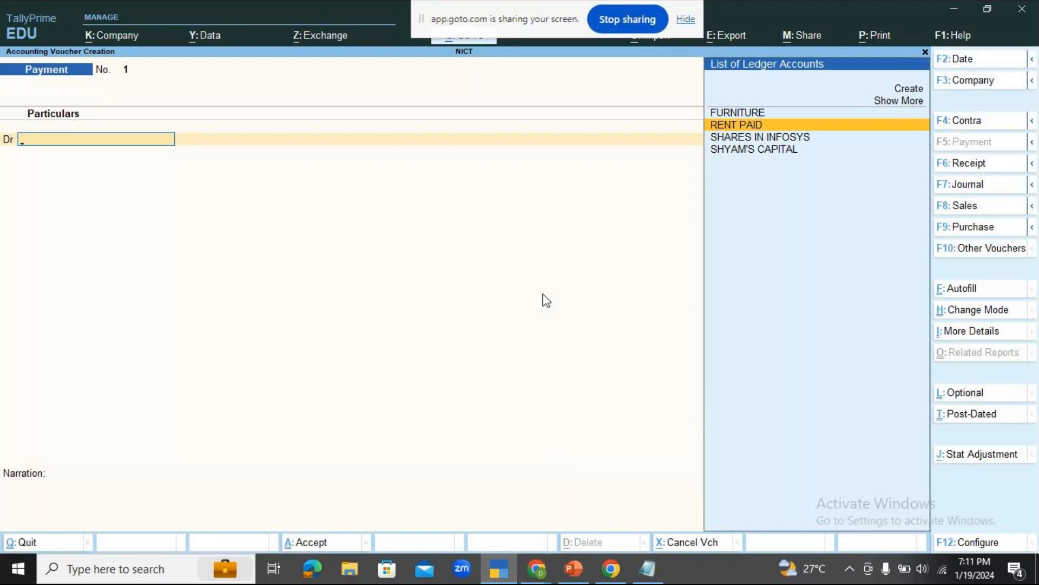
Debit RENT PAID with 8000 in the payment voucher, checking the rent amount on the PowerPoint payment exercises slide.
key(Return)
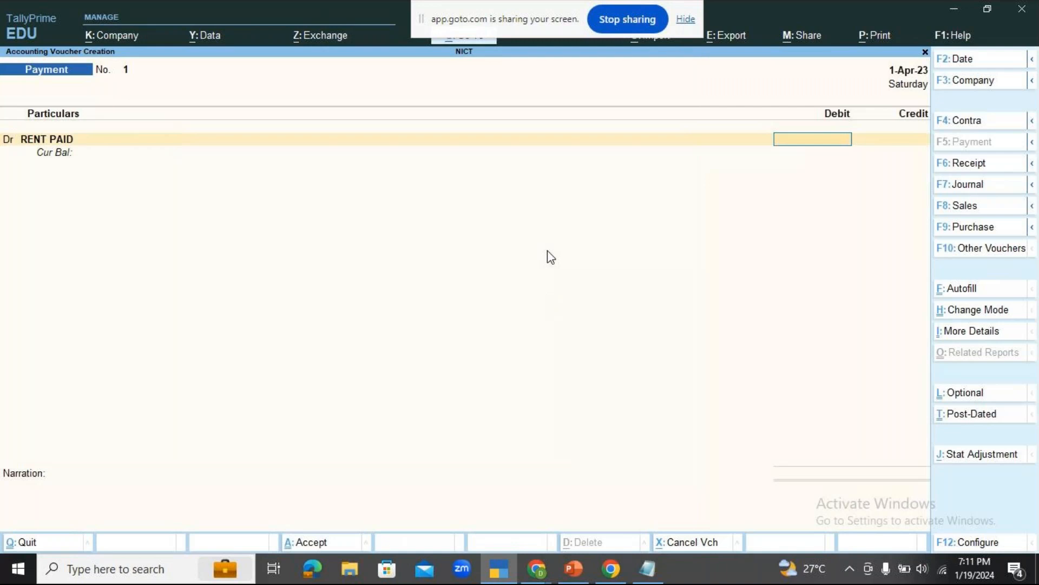
click(572, 569)
drag(429, 307, 486, 307)
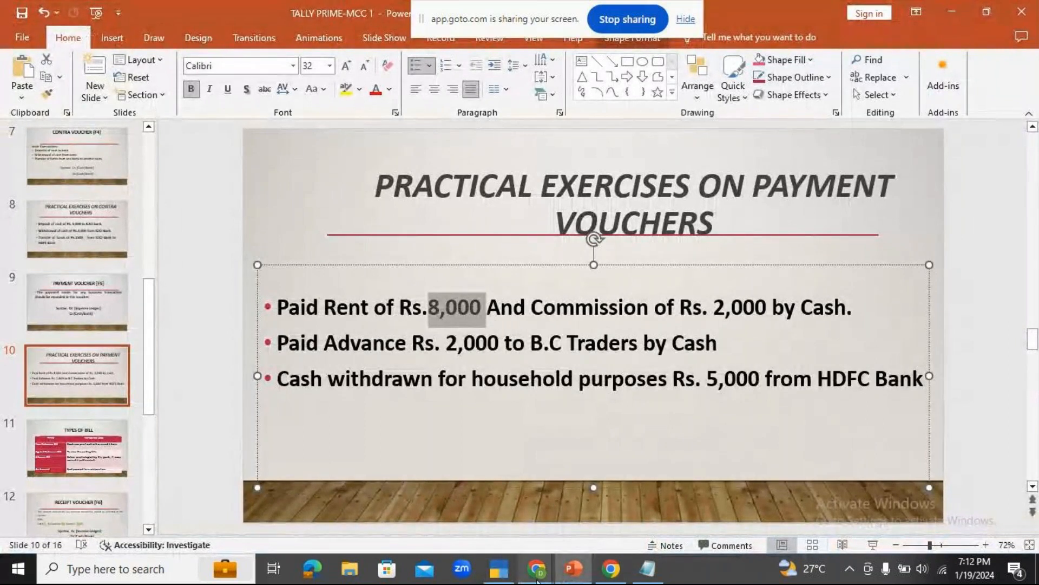
click(499, 568)
text(8000)
key(Return)
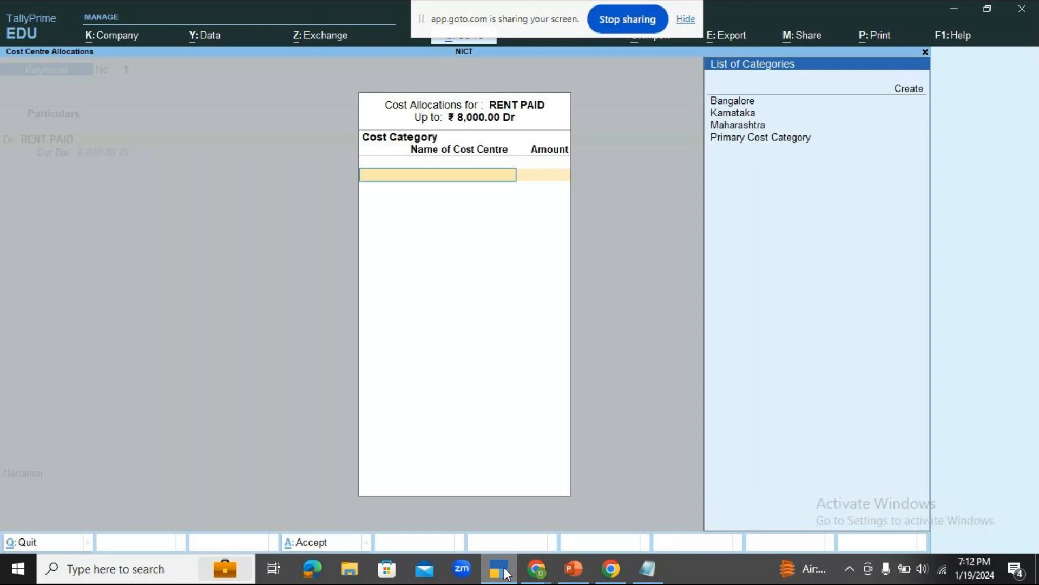
Allocate the full rent amount to the Jayanagar 4th Block cost centre under the Bangalore category.
key(Return)
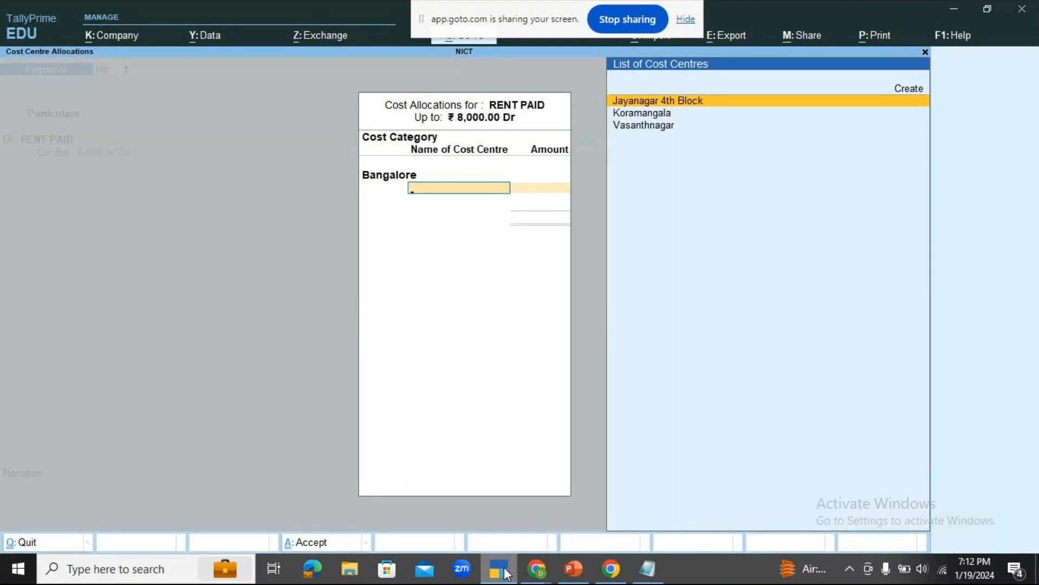
key(Return)
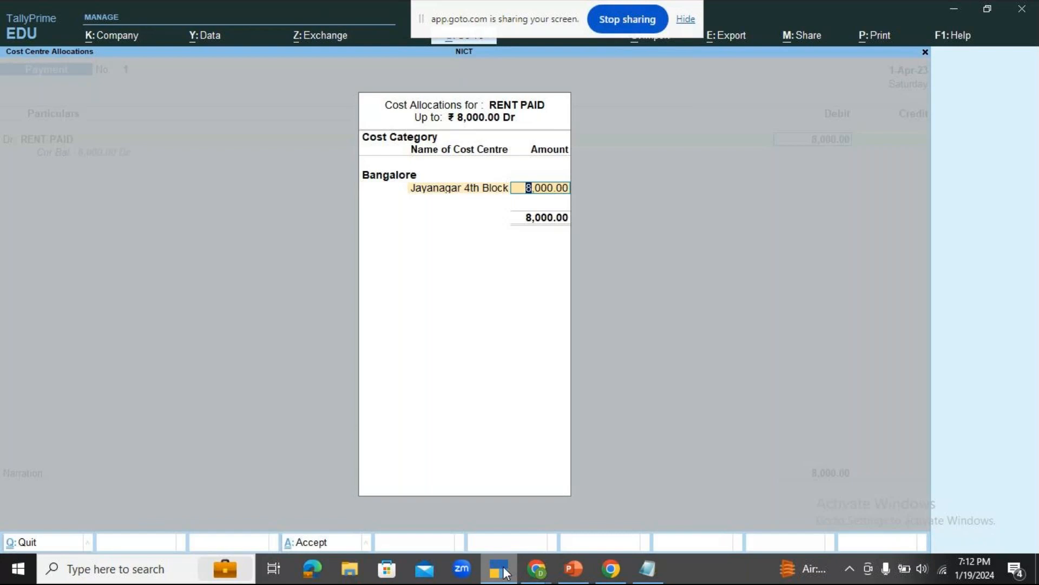
key(Return)
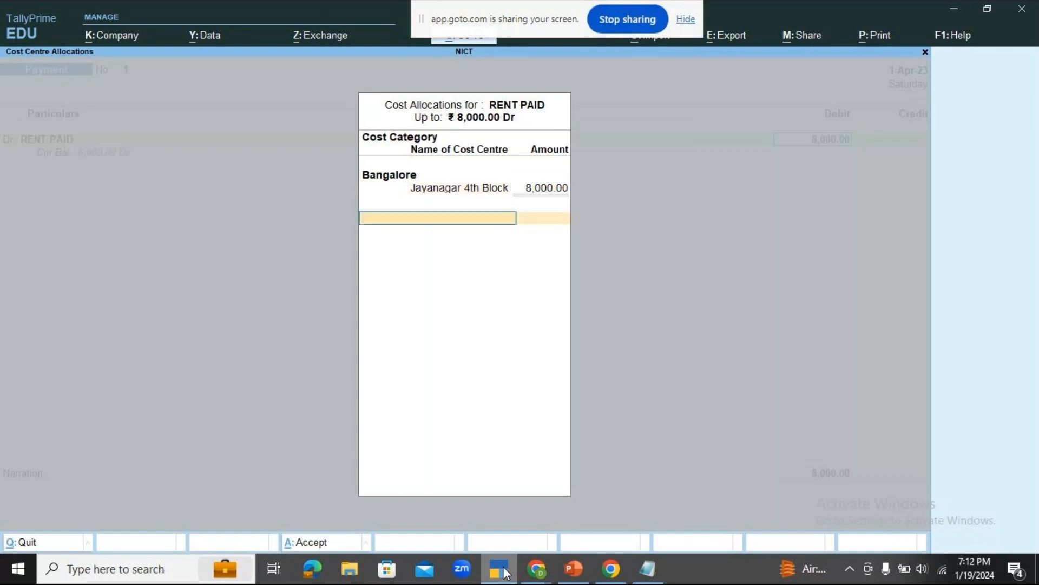
key(Return)
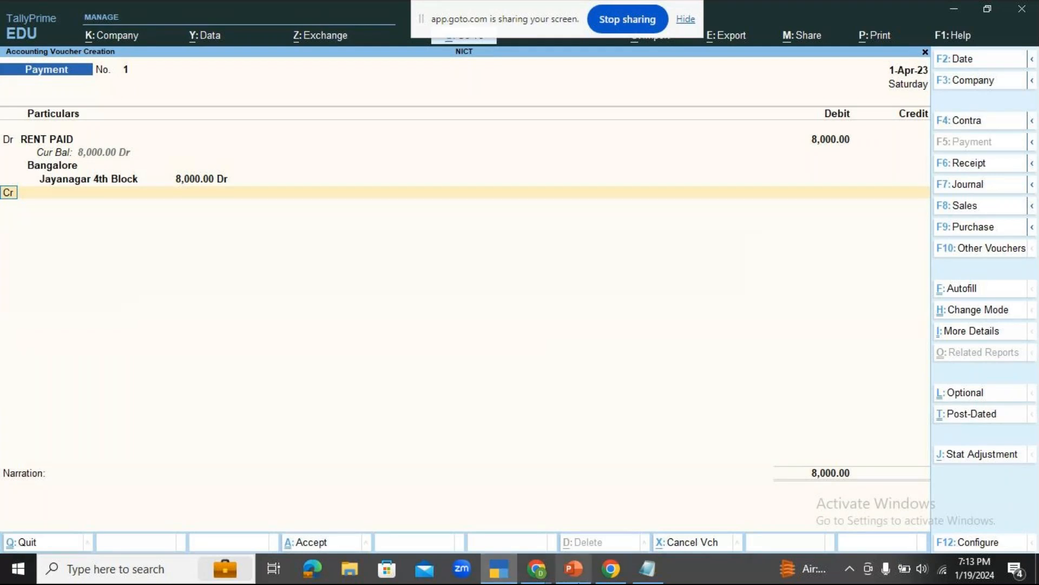
Check the GoTo meeting window and its chat, and return to the payment voucher in TallyPrime.
mouse_move(538, 572)
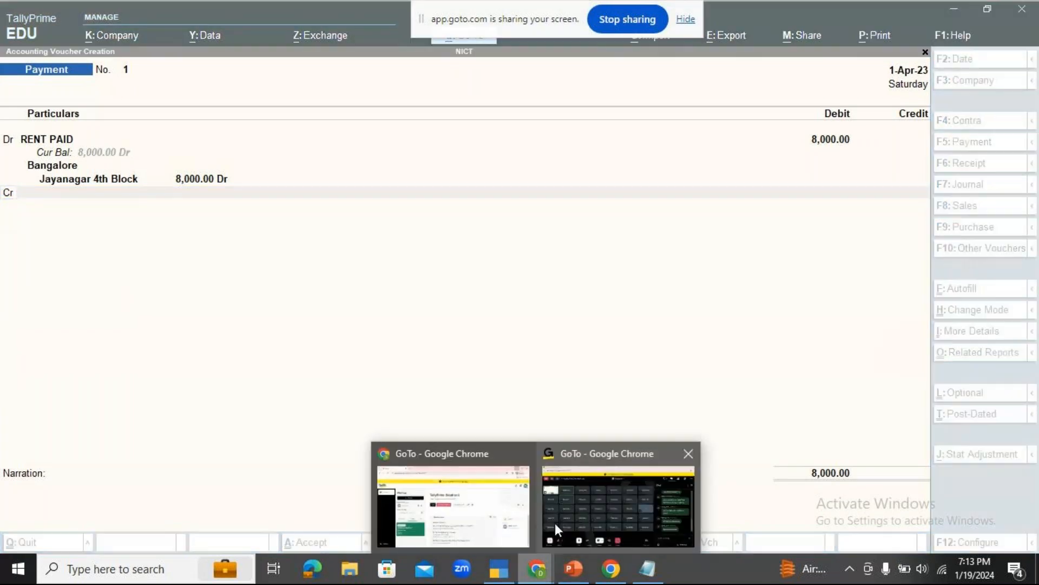
click(580, 502)
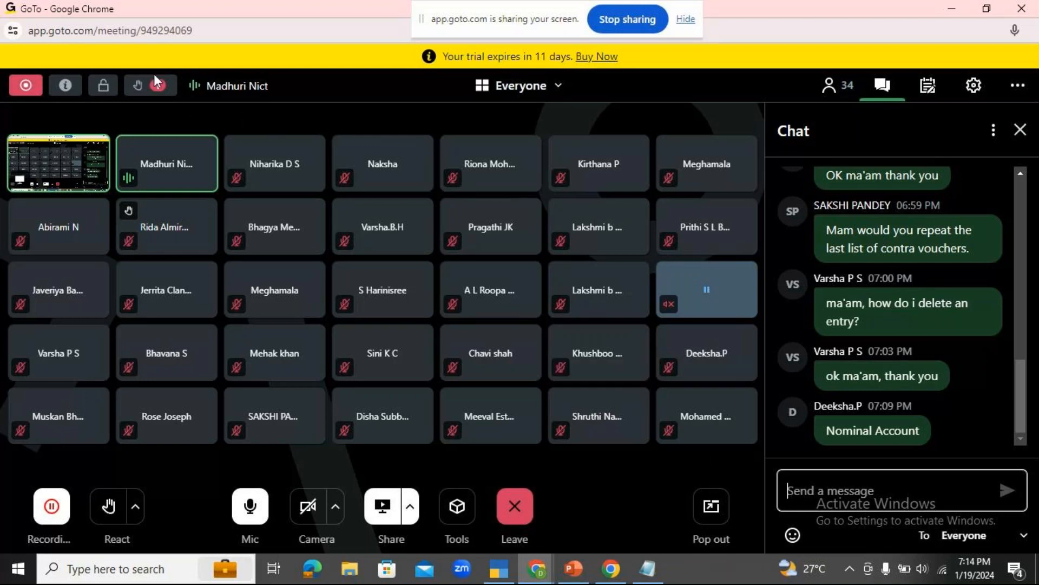
click(495, 577)
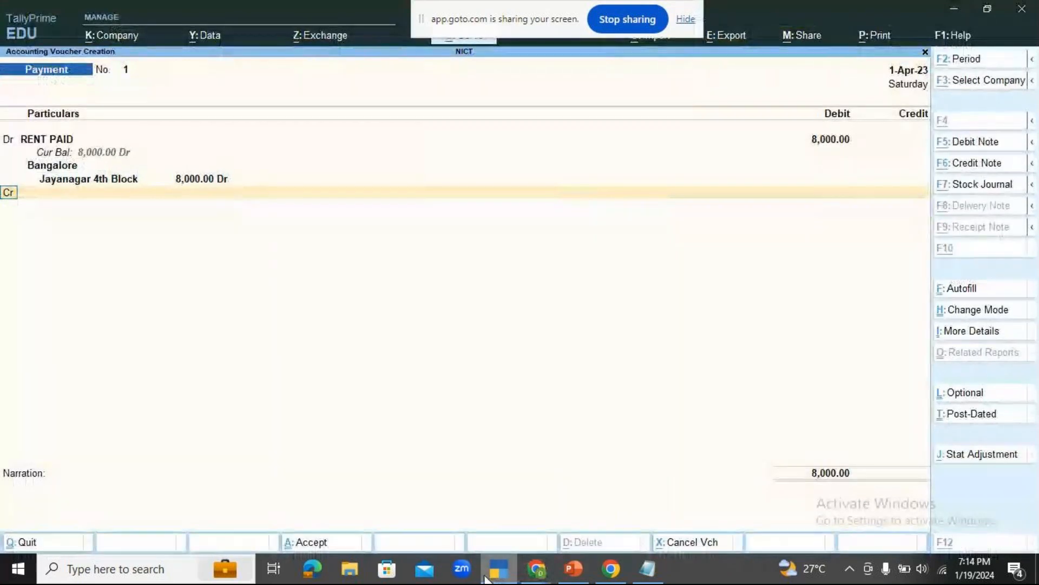
Open the RENT PAID ledger for alteration, review its group and cost centre setting, and return to the payment voucher.
key(alt+g)
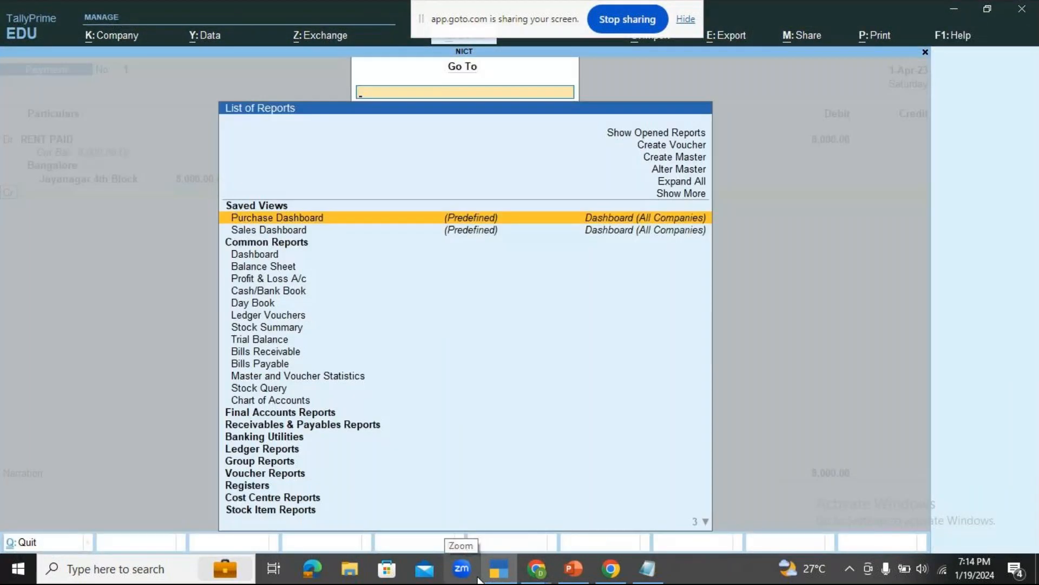
key(Up)
key(Up)
key(Up)
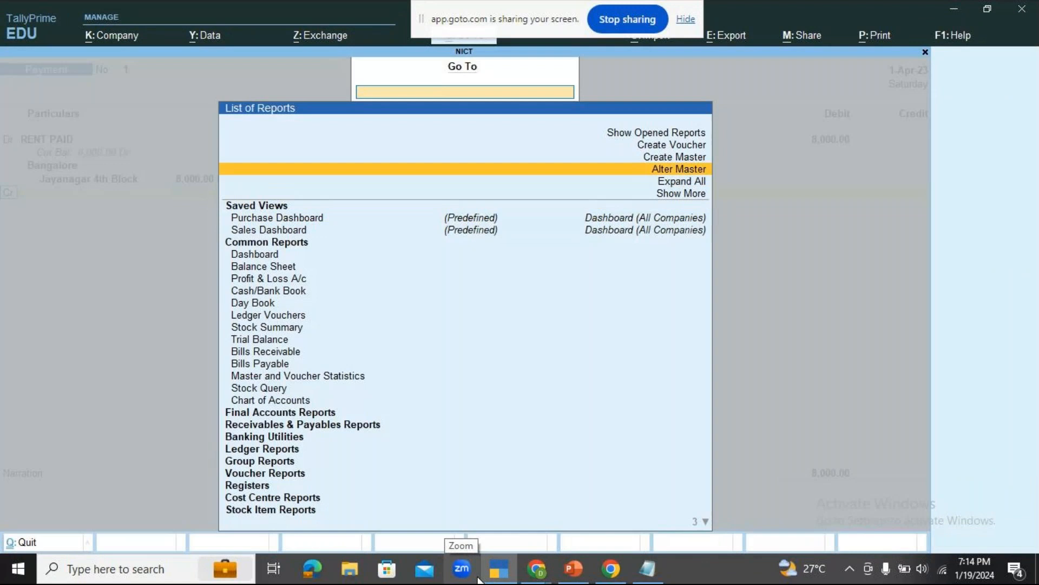
key(Return)
key(Down)
key(Return)
key(Down)
key(Down)
key(Down)
key(Down)
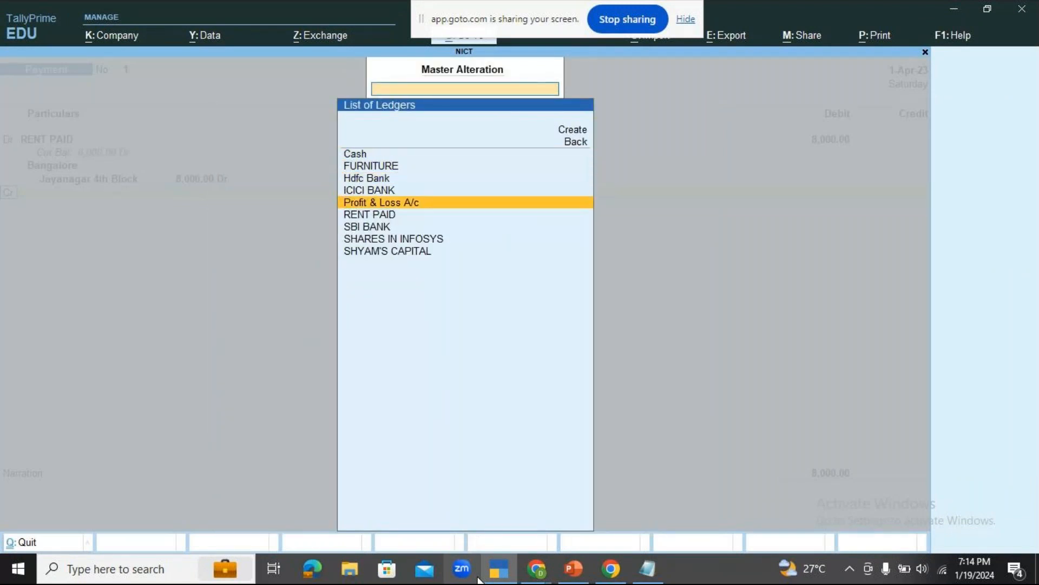
key(Down)
key(Return)
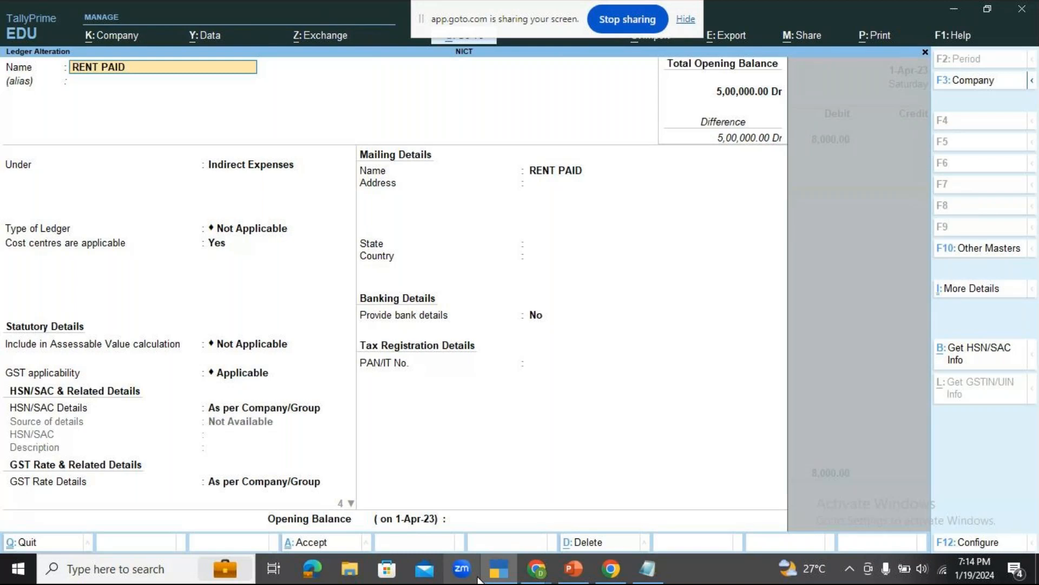
key(Escape)
key(Escape)
key(Escape)
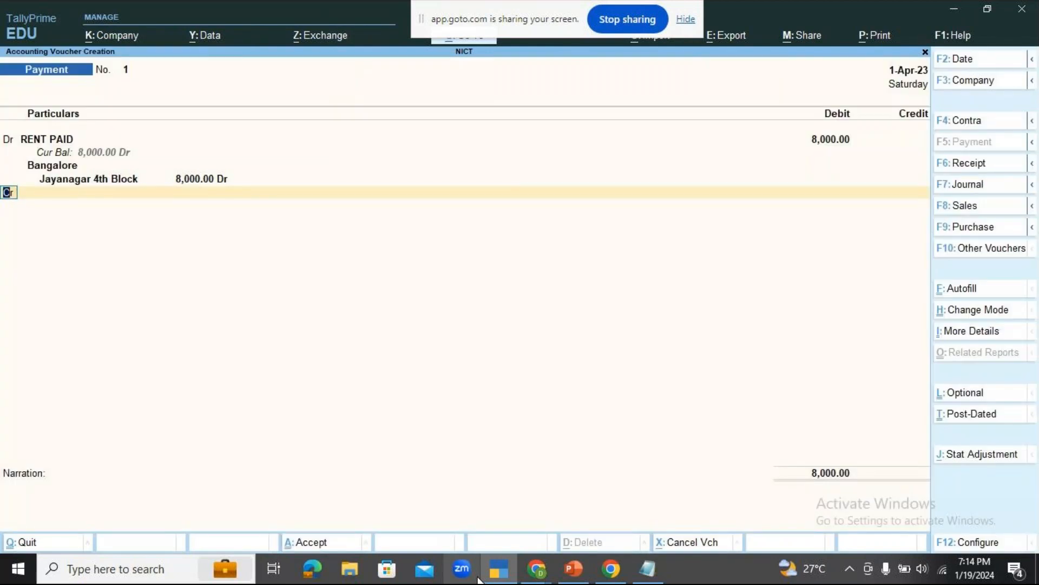
text(d)
key(BackSpace)
text(c)
key(BackSpace)
key(BackSpace)
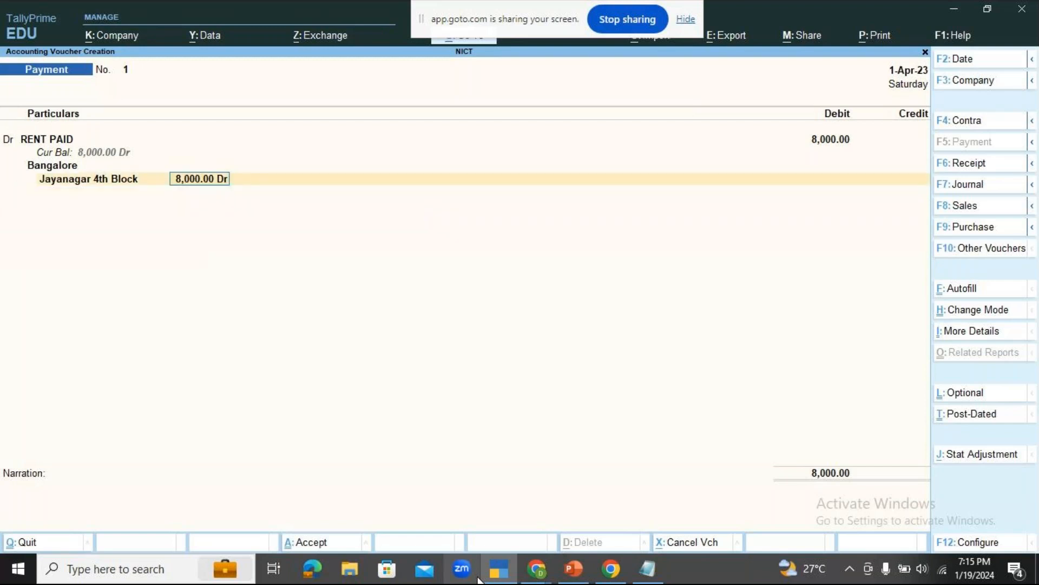
key(Return)
key(Return)
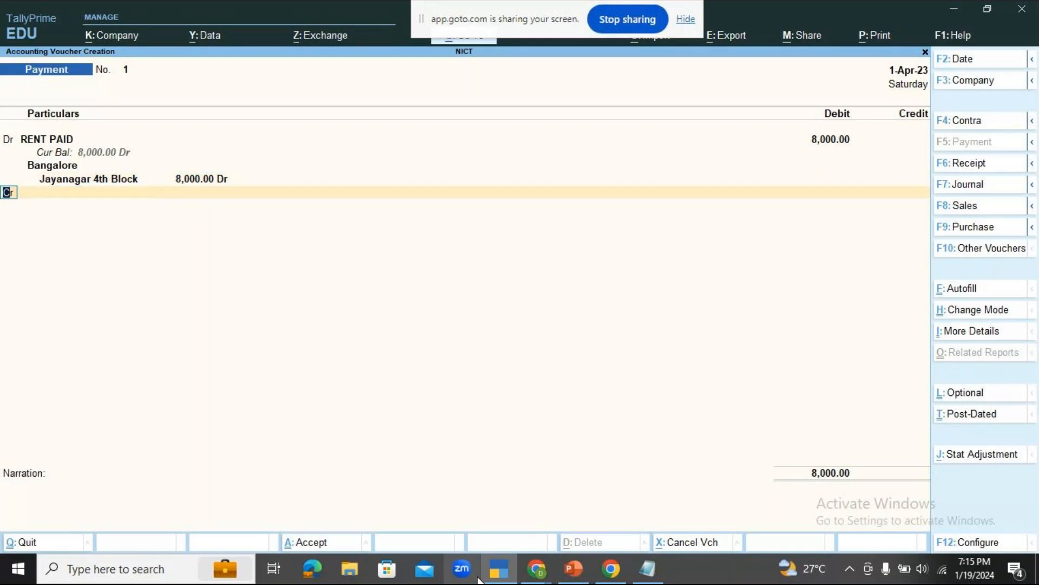
Review the rent and commission exercise on slide 10 in PowerPoint and return to the TallyPrime payment voucher.
mouse_move(499, 568)
click(525, 501)
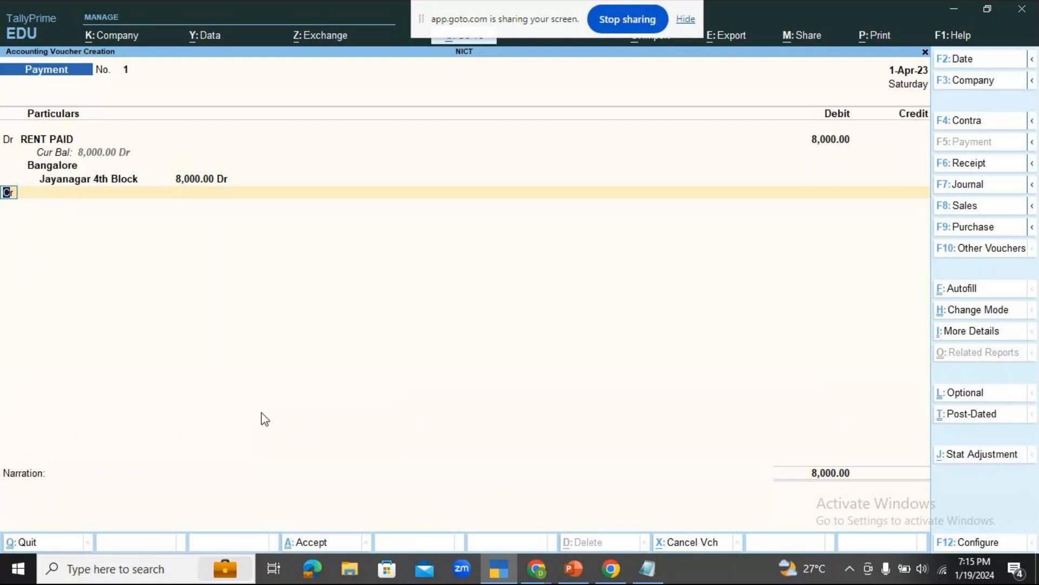
click(573, 569)
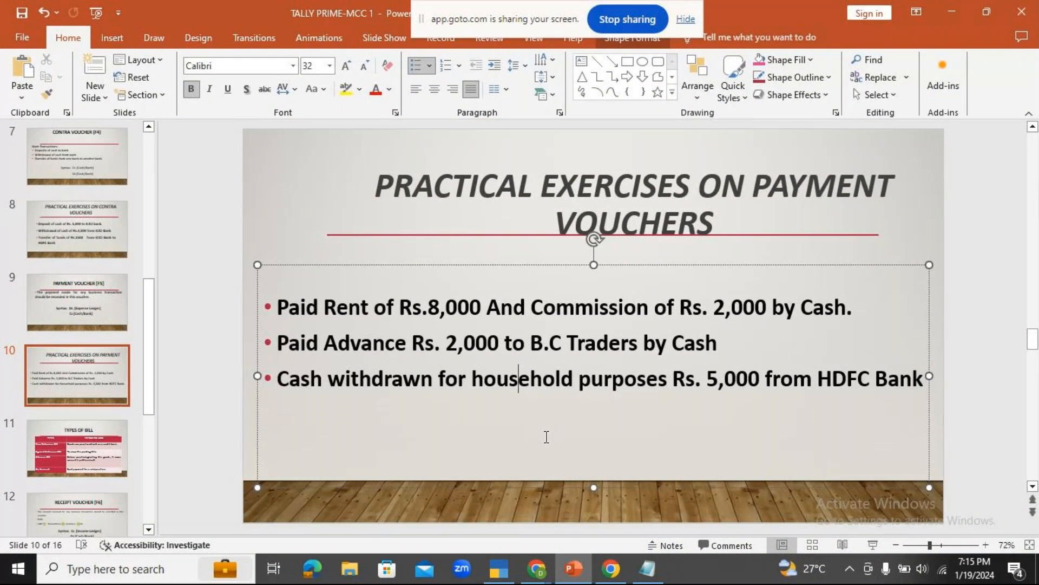
click(500, 568)
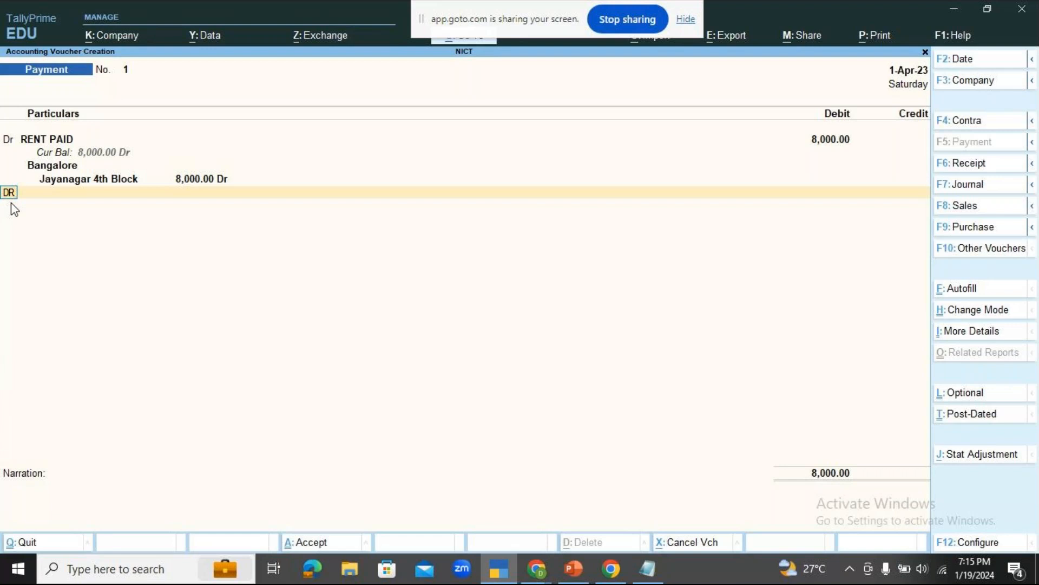
Make the second voucher line a debit and start a new ledger for it named COMMISSION PAID.
key(Return)
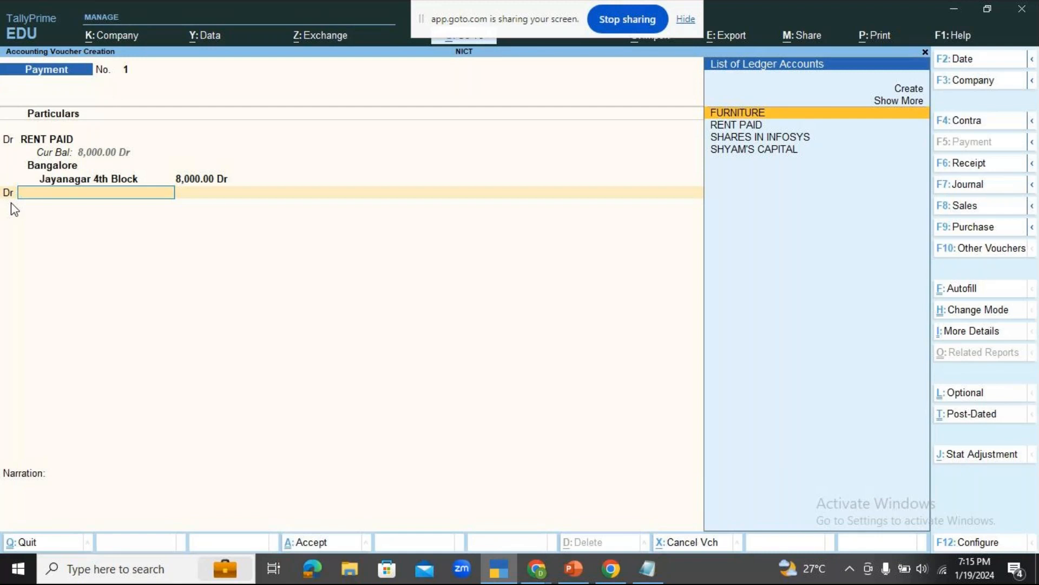
key(Up)
key(Up)
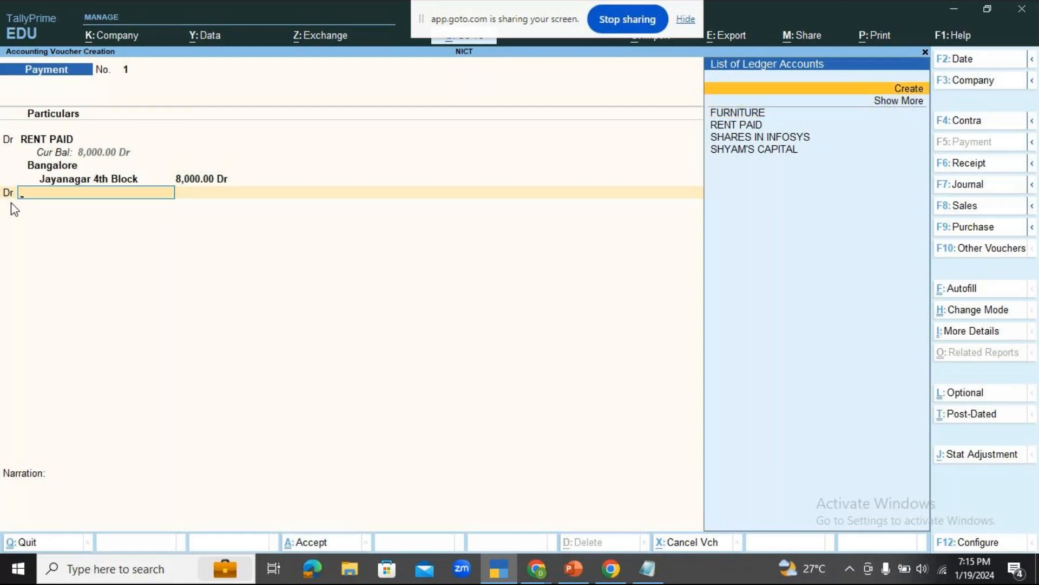
key(Return)
text(COMMISSI)
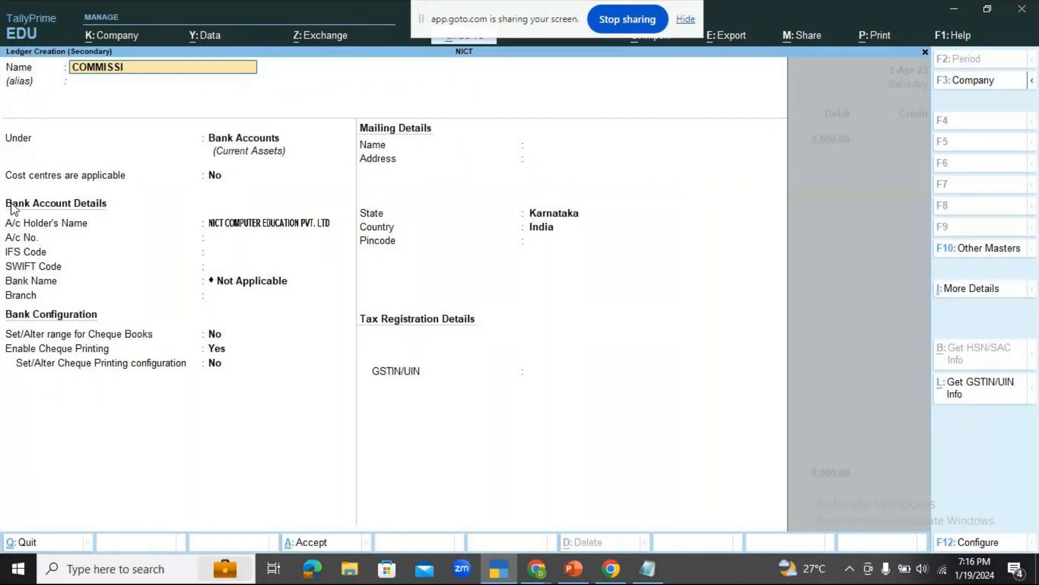
text(ON PAID)
key(Return)
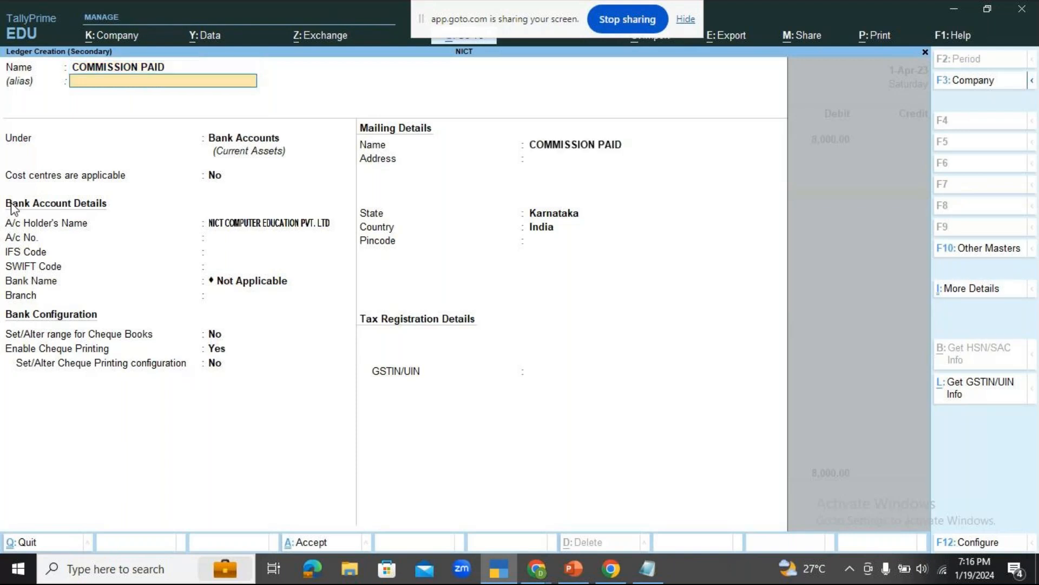
Place the COMMISSION PAID ledger under Indirect Expenses and save it with the remaining defaults.
key(Return)
text(IND)
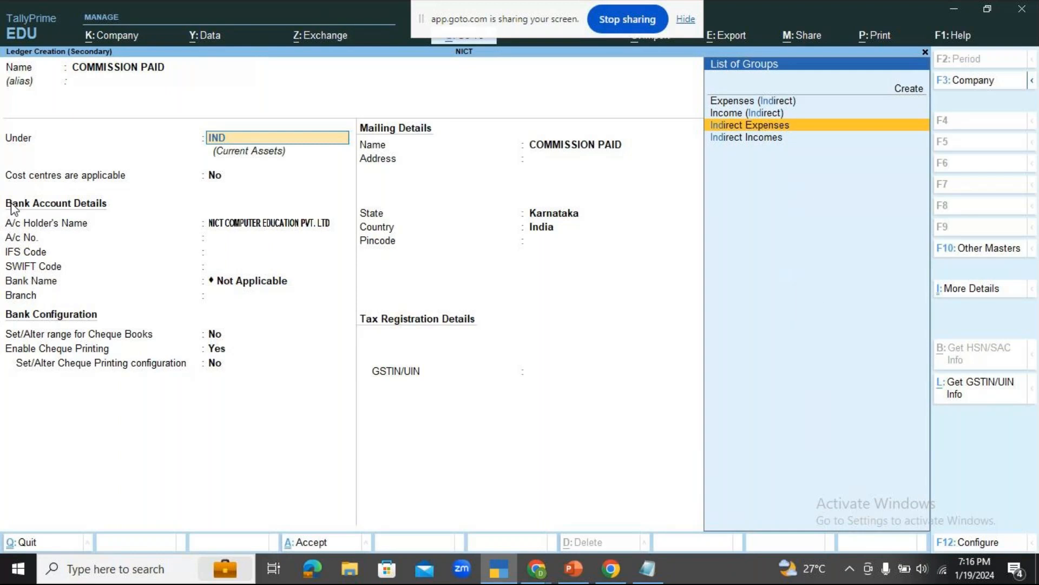
key(Return)
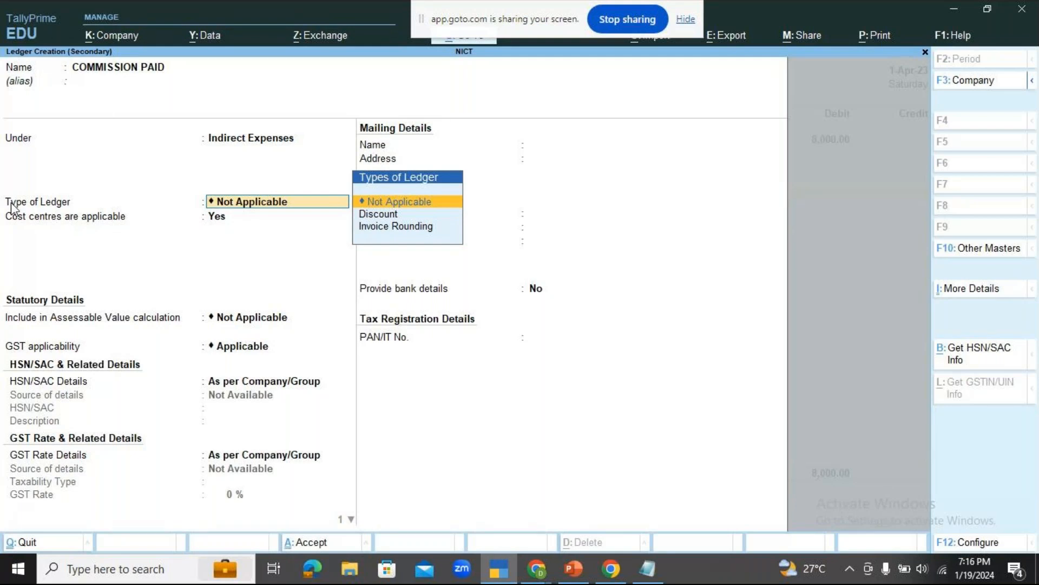
key(ctrl)
key(ctrl+a)
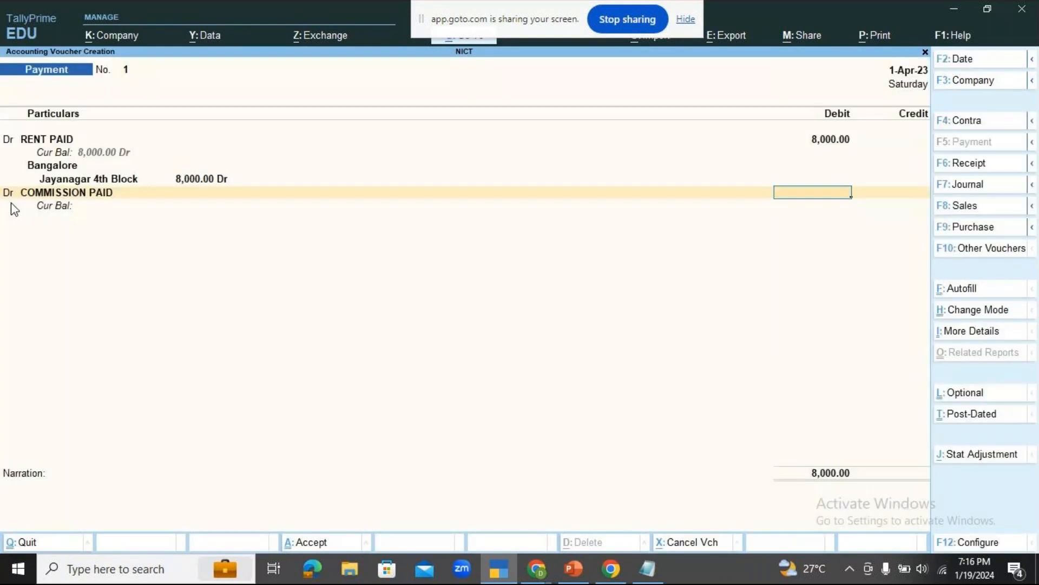
Debit COMMISSION PAID with 2000 and allocate it all to Bangalore's Jayanagar 4th Block cost centre.
text(2000)
key(Return)
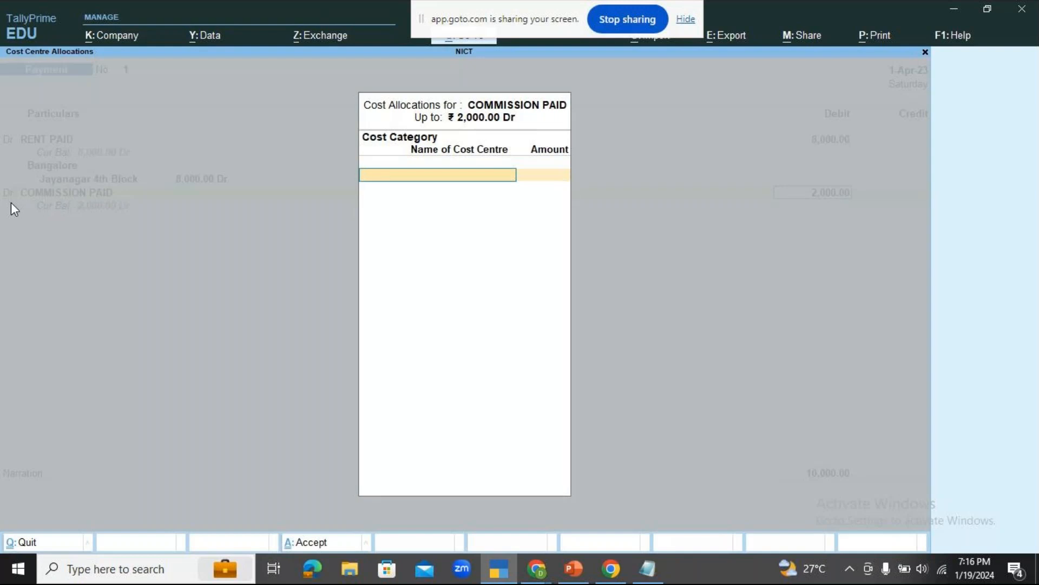
key(space)
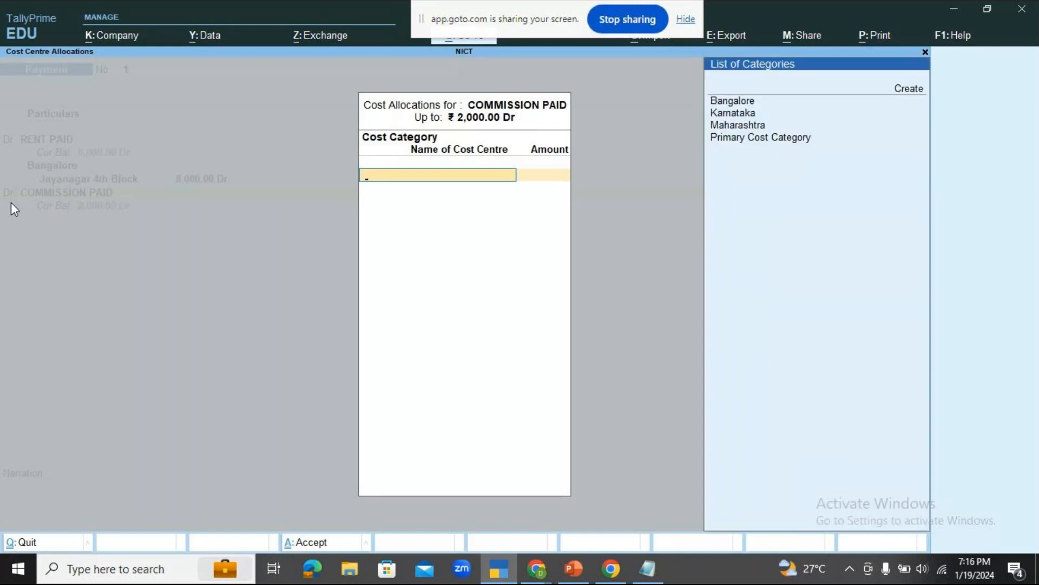
key(Down)
key(Return)
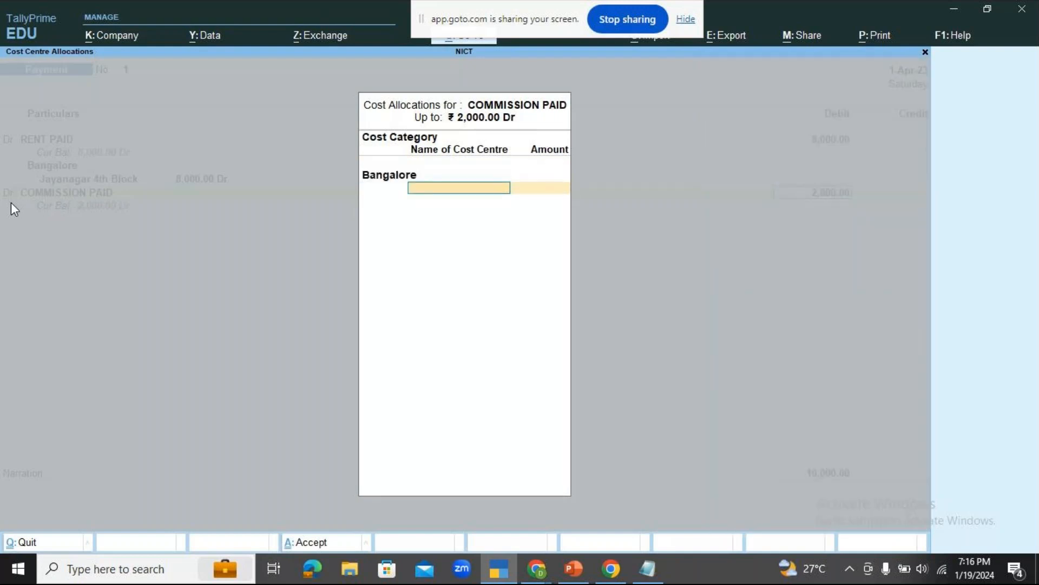
key(Down)
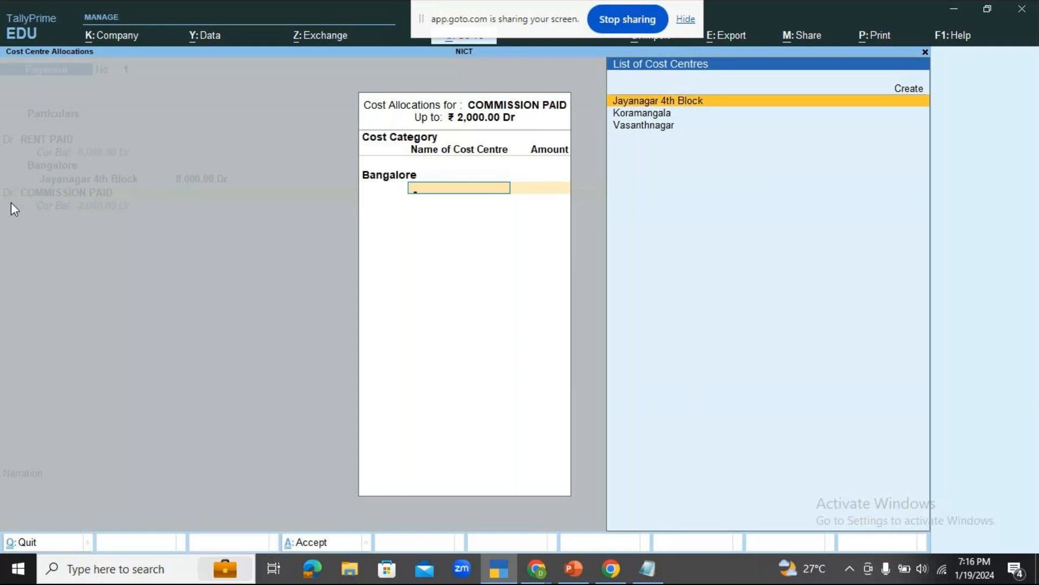
key(Return)
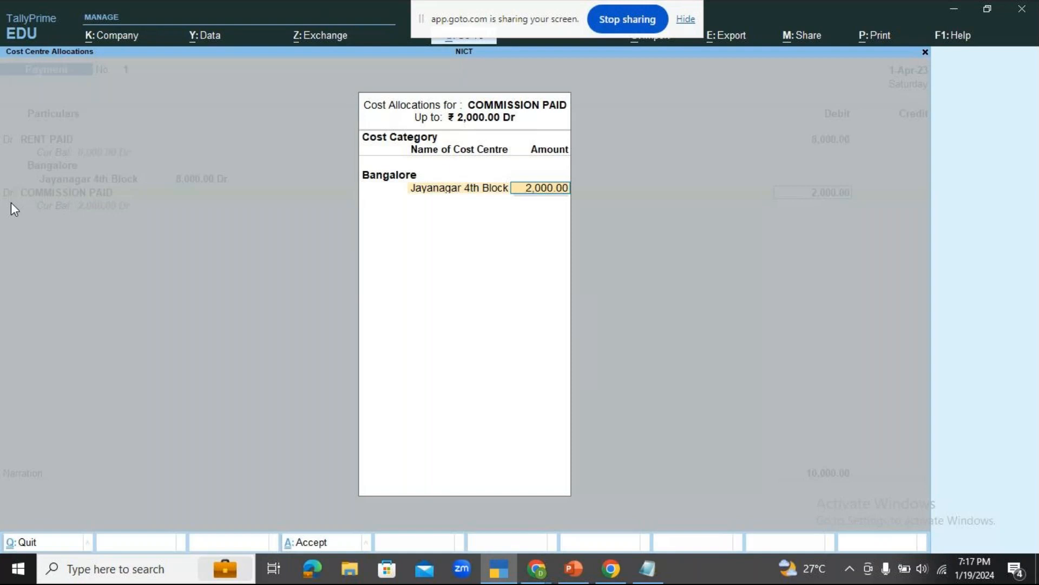
key(Return)
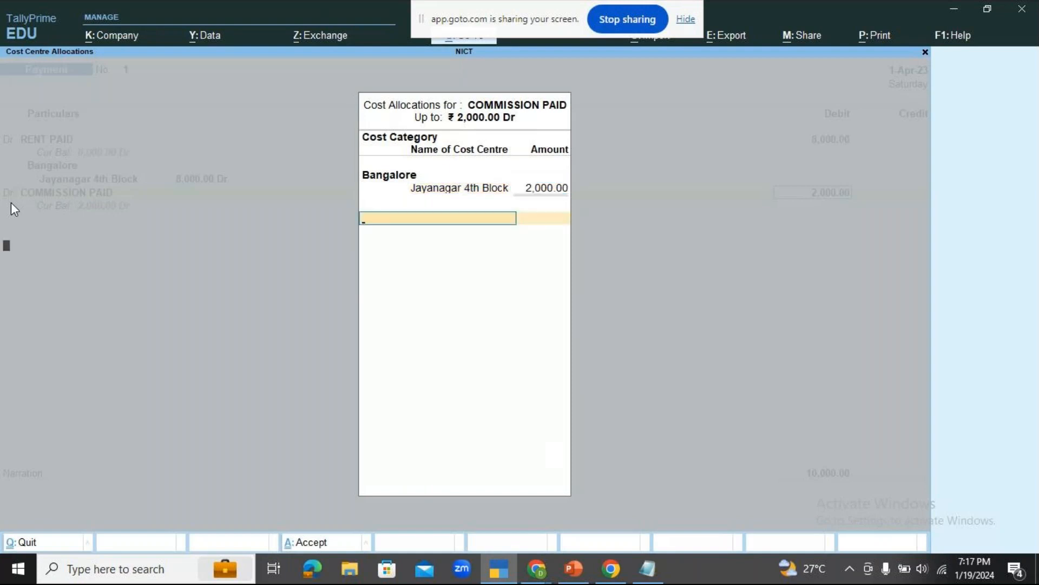
key(Return)
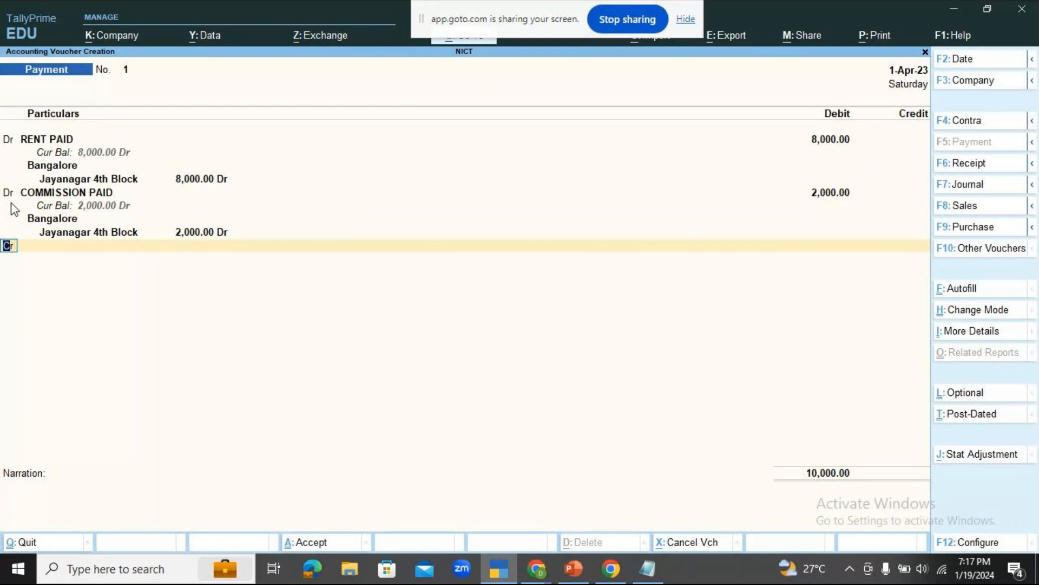
Add Cash as the credit line of the payment voucher with the balancing amount of 10,000.00.
key(Return)
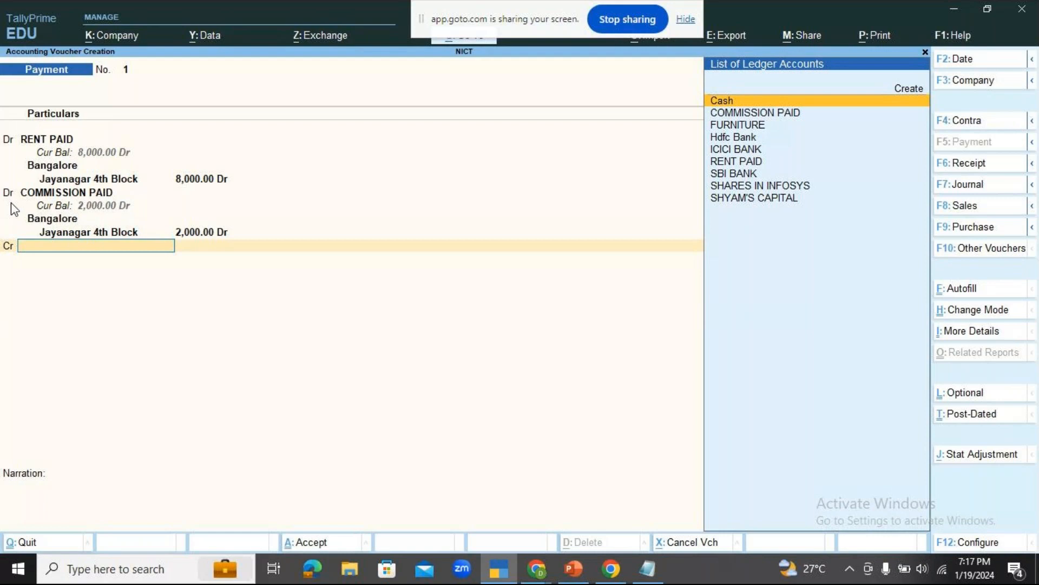
key(Return)
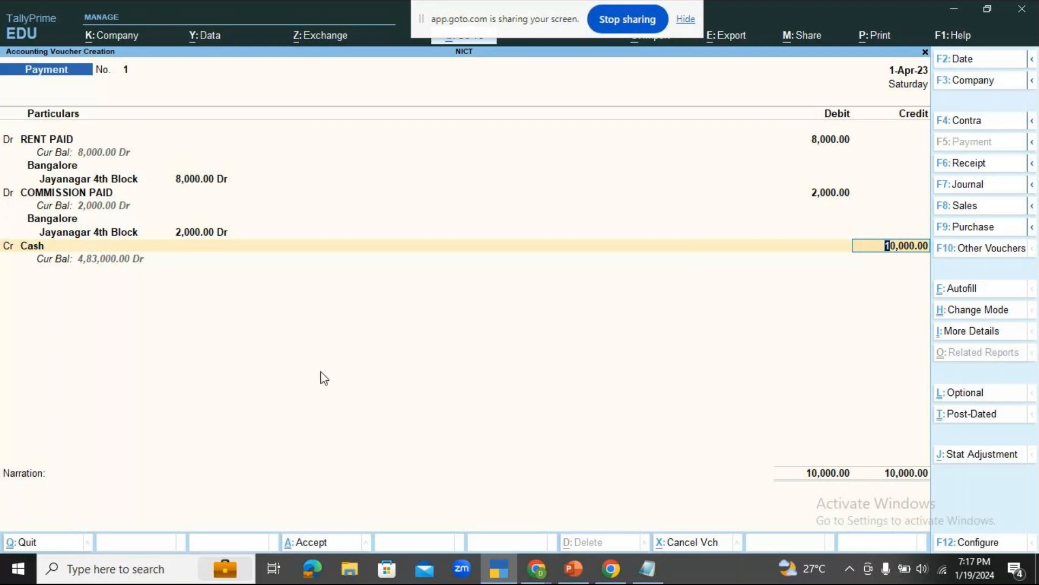
Check the participants and chat in the GoTo meeting window in Chrome and return to the TallyPrime voucher.
mouse_move(547, 576)
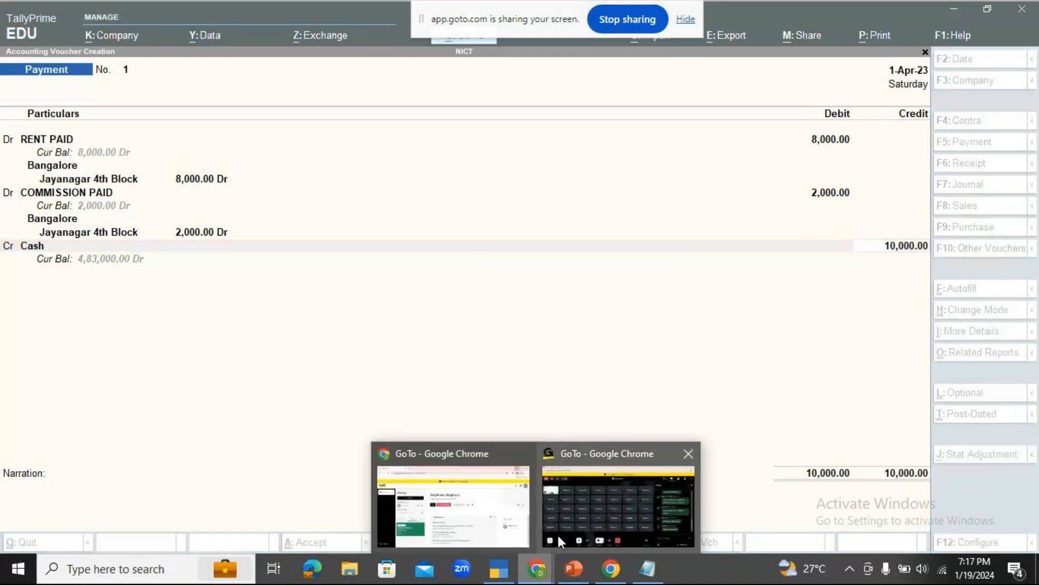
click(586, 505)
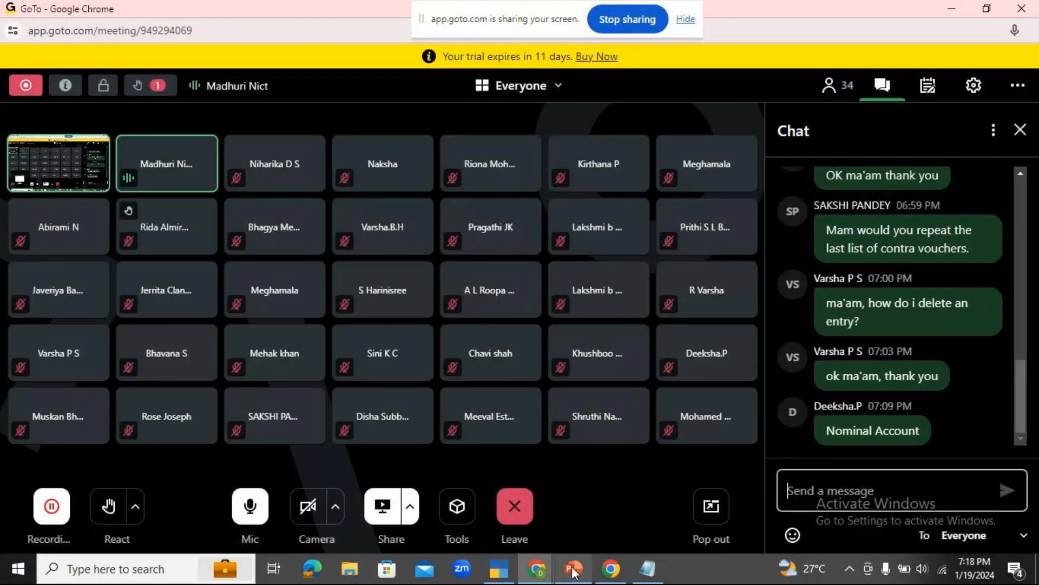
mouse_move(511, 563)
click(519, 524)
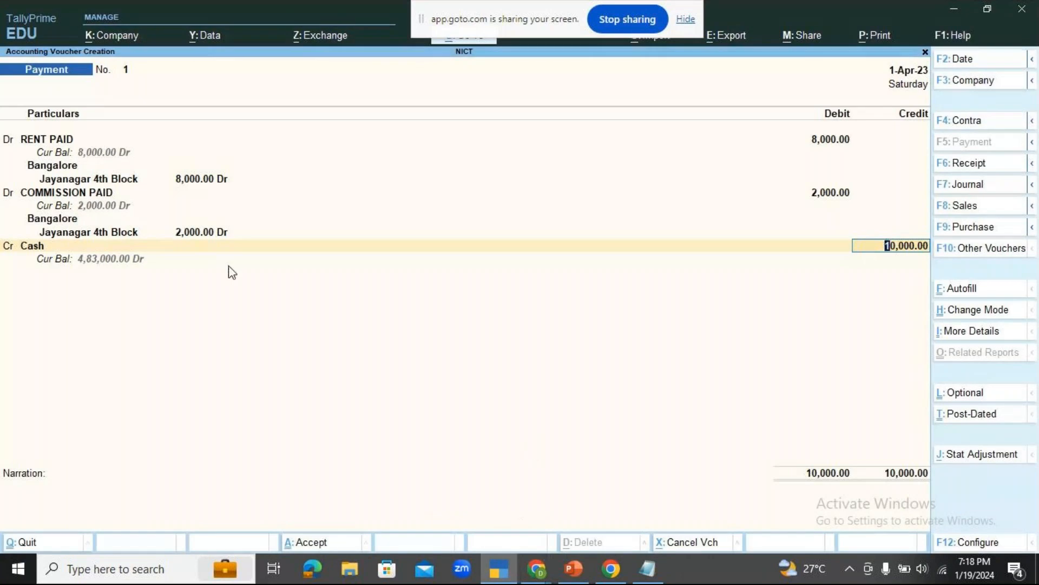
Keep the Cash credit amount and enter the narration BEING RENT AND COMMISSION PAID FOR JAYANAGAR 4TH BLOCK BRANCH.
key(Return)
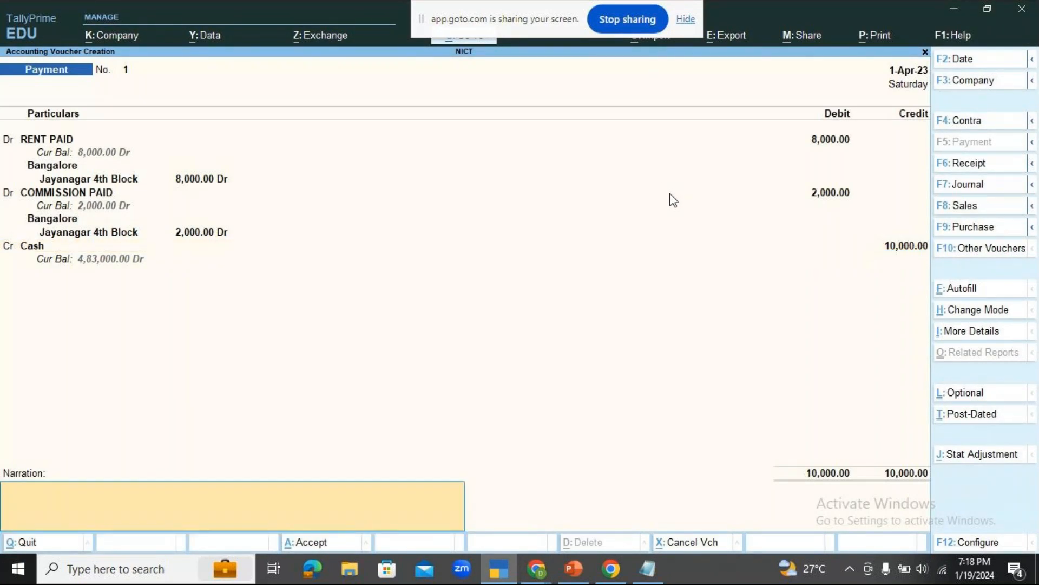
text(BEING RENT AND COMMISSION PAID )
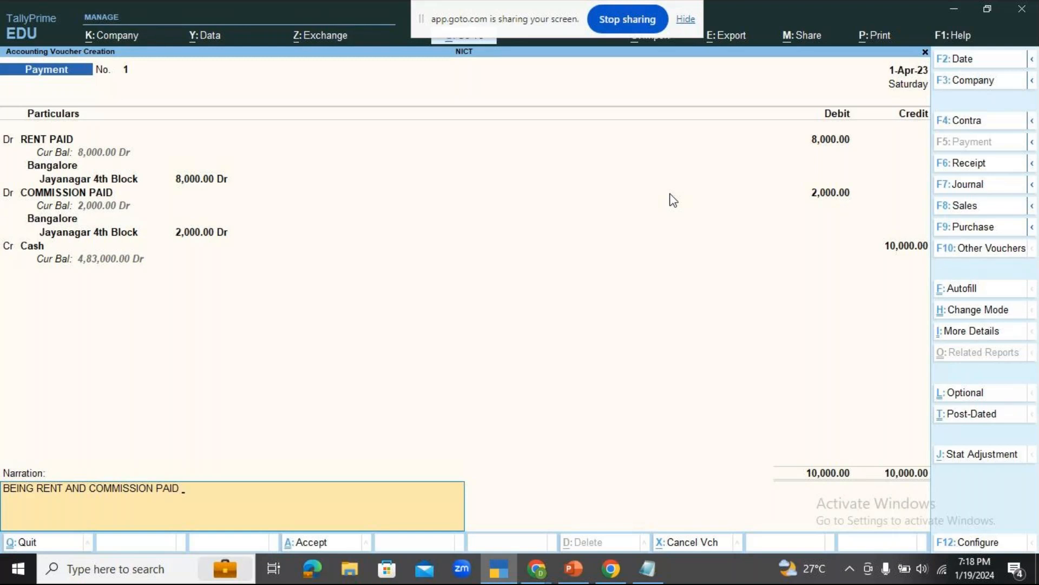
text(FOR JAYA)
text(NAGAR 4TH )
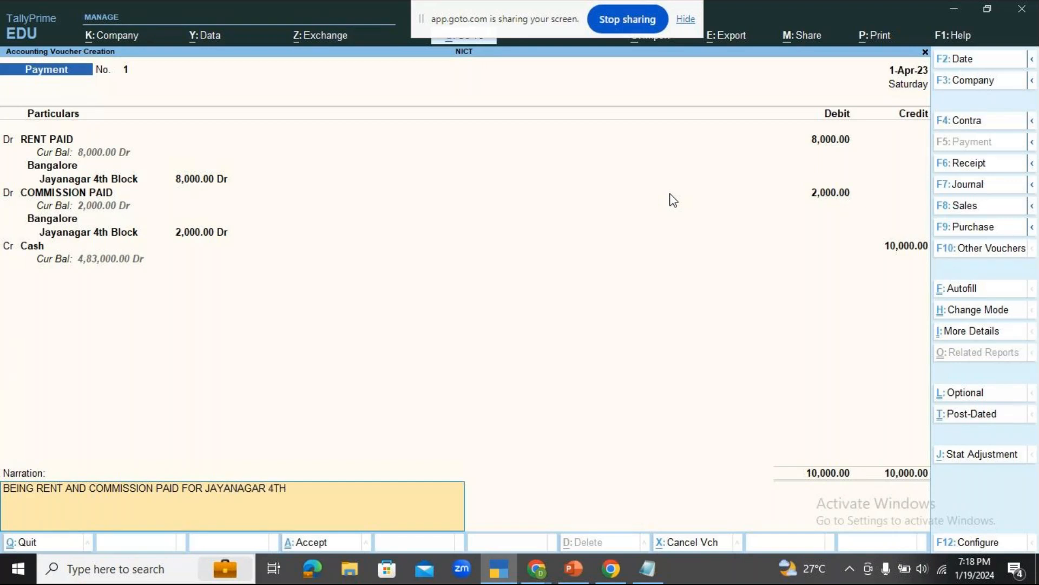
text(BLOCK BRANCH)
key(Return)
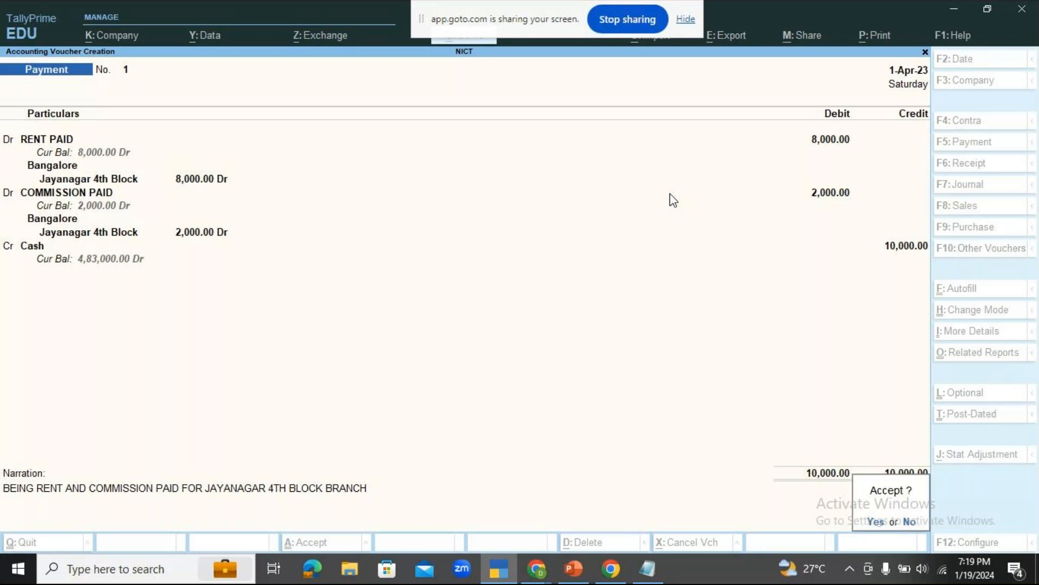
Check the GoTo meeting window in Chrome, return to TallyPrime and accept the rent and commission payment voucher.
click(530, 573)
click(576, 514)
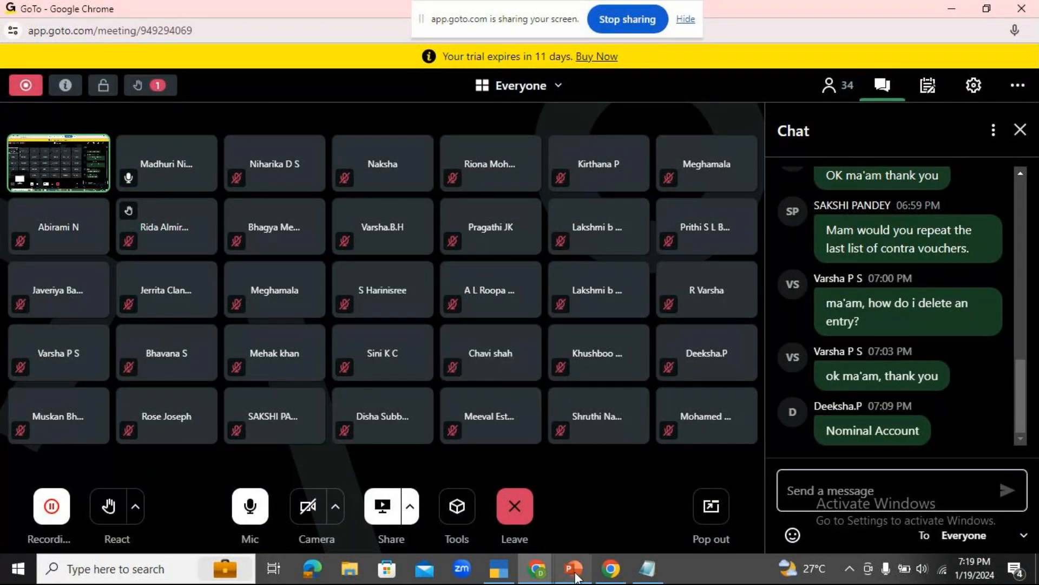
click(500, 571)
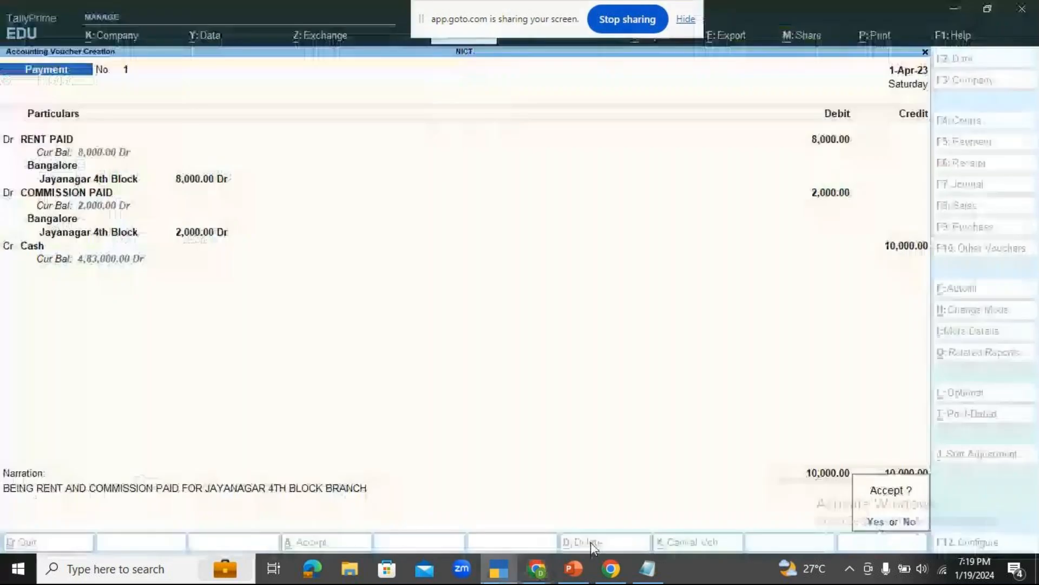
key(Return)
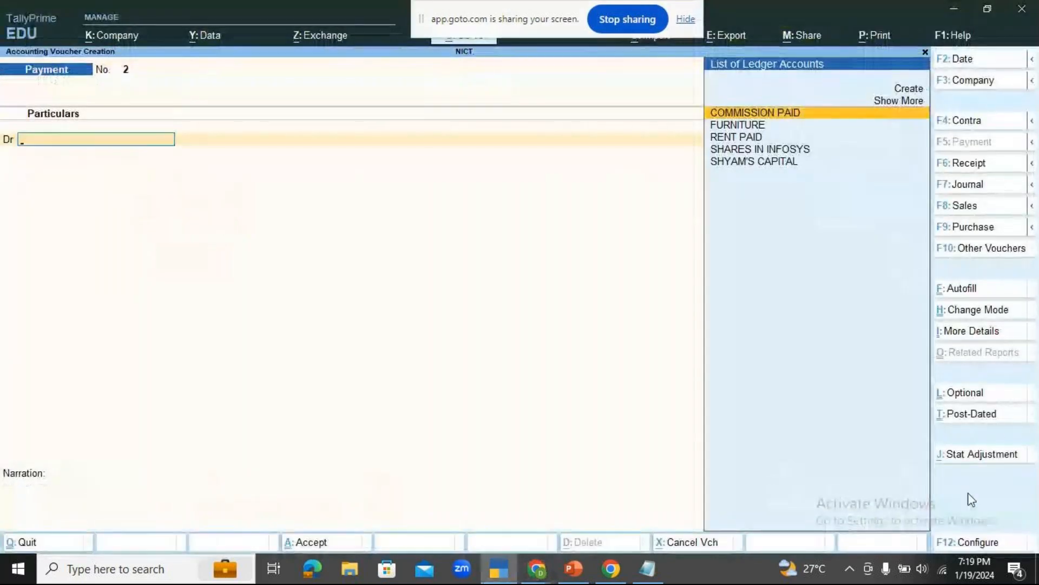
Check the GoTo meeting window, switch to PowerPoint and present slide 10 with the payment voucher exercises as a slide show.
click(536, 574)
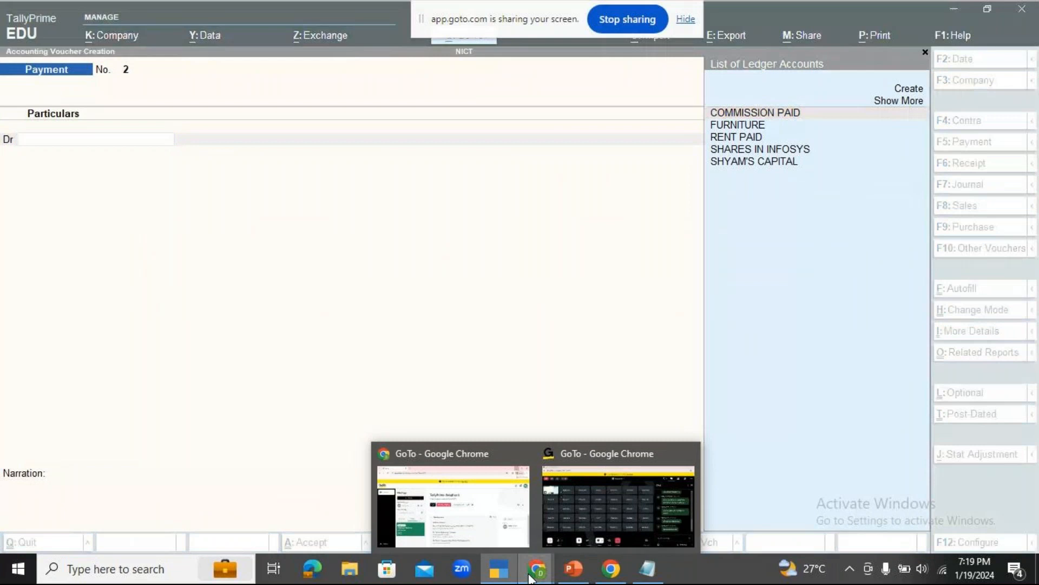
click(558, 537)
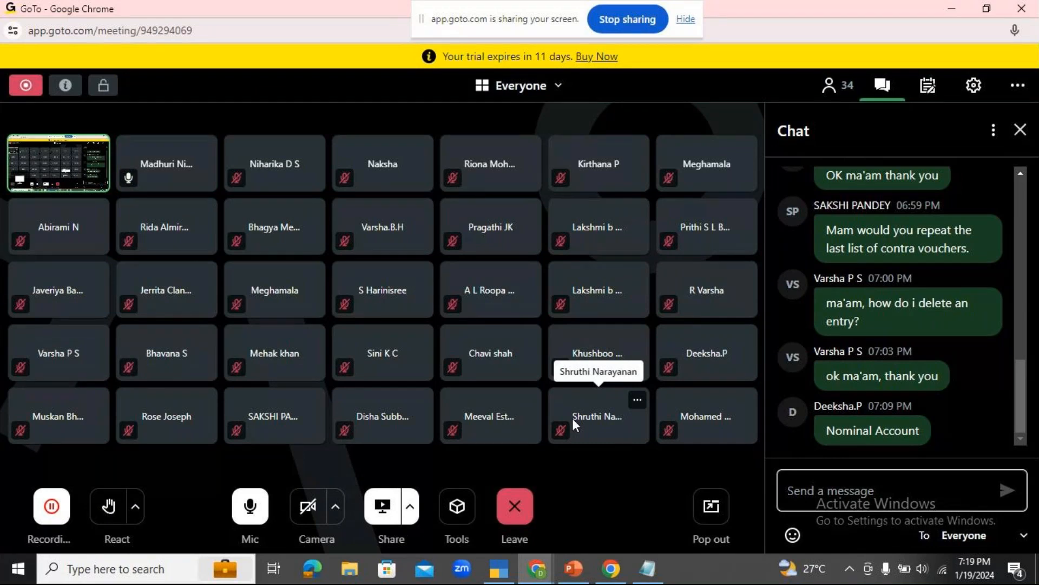
click(574, 568)
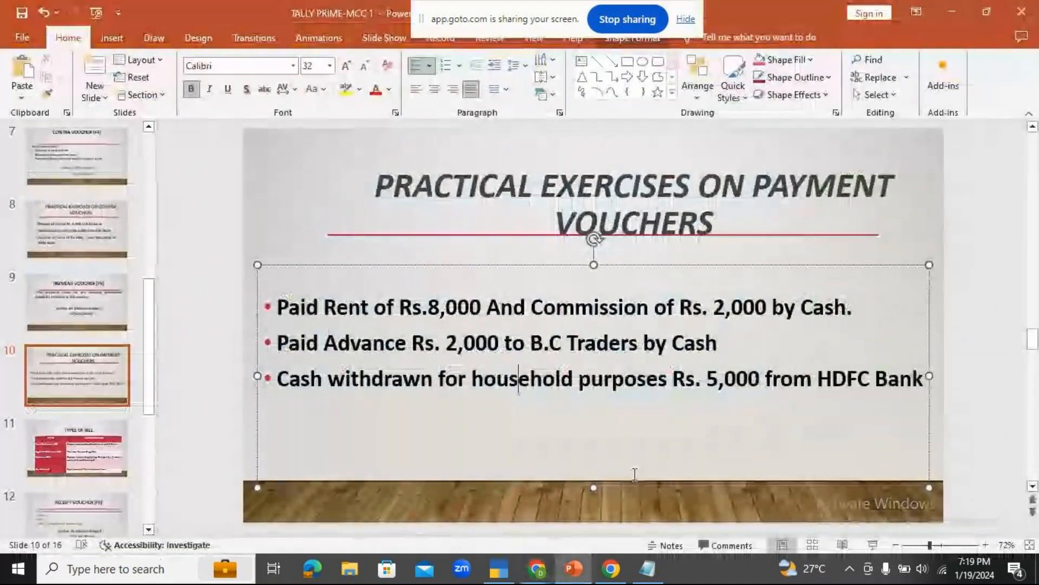
click(966, 412)
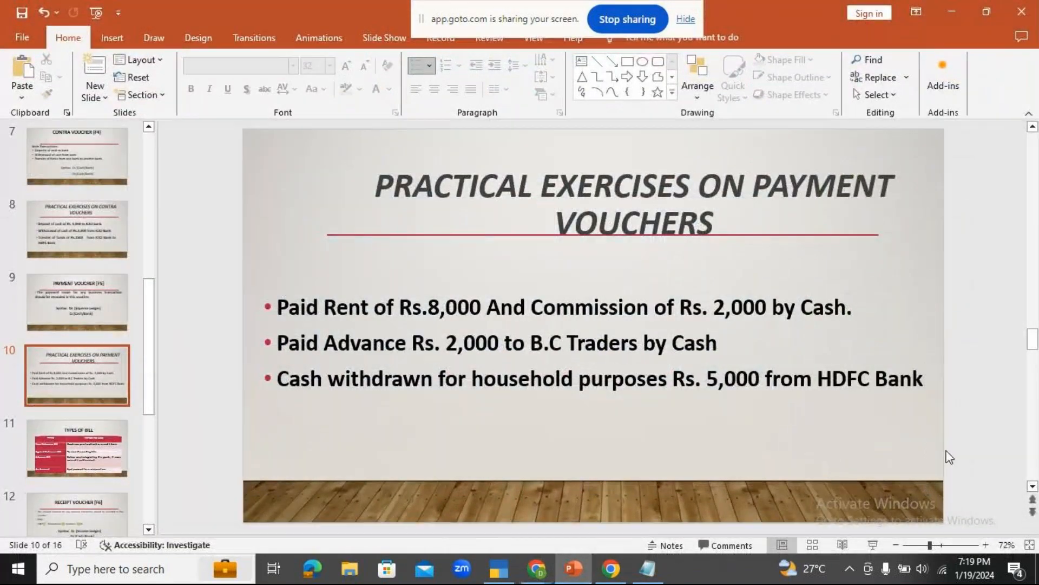
click(873, 545)
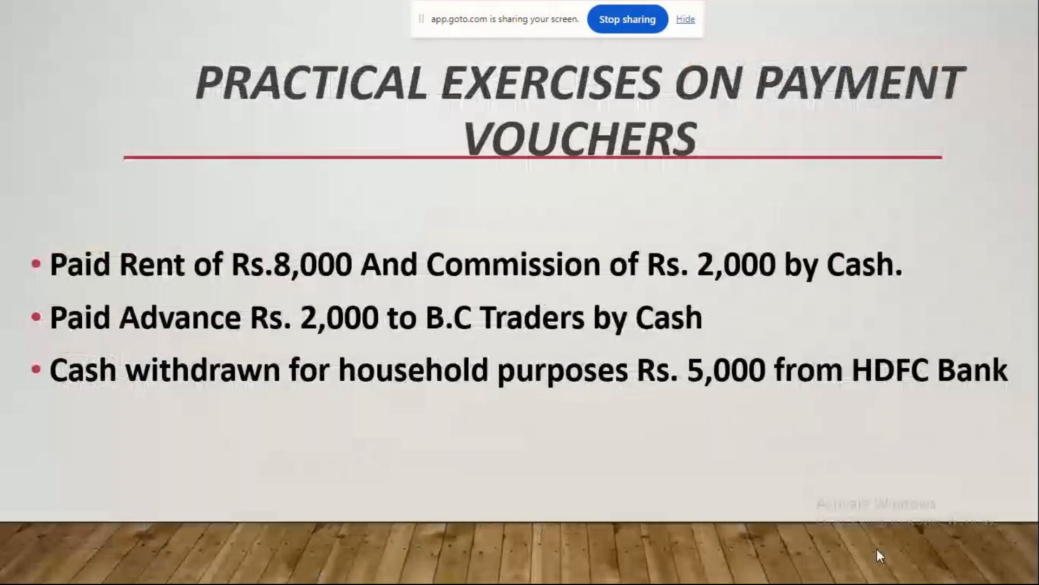
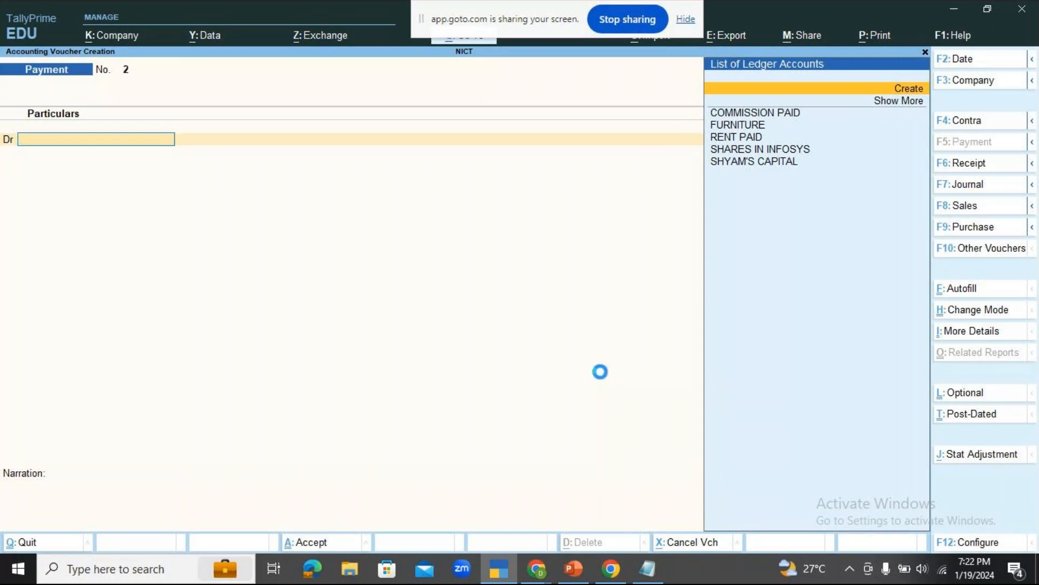
Start a new ledger from the payment voucher's debit line, name it B.C TRADERS and leave the alias blank.
key(Return)
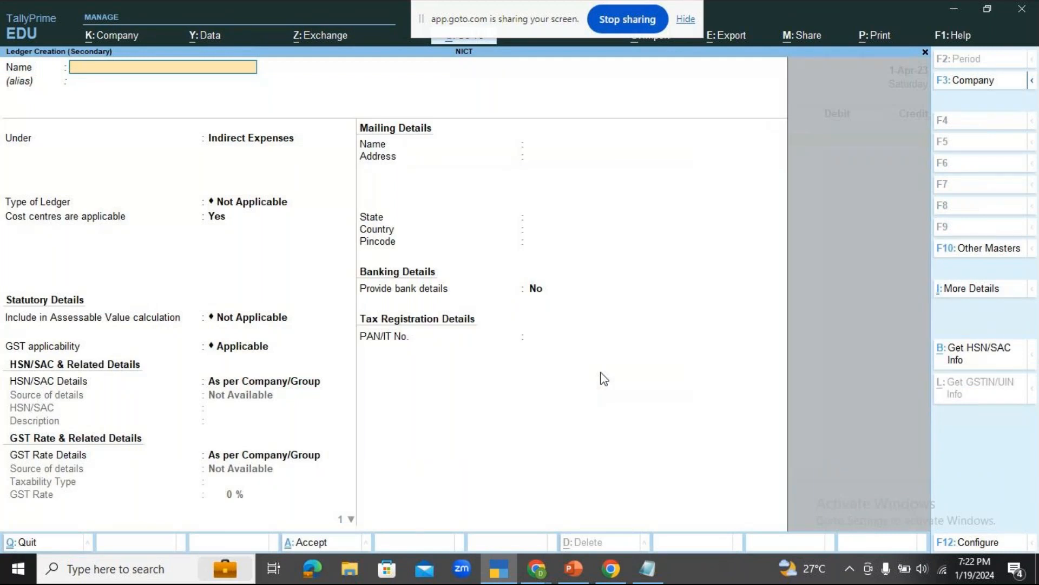
text(B.C TRADERS)
key(Return)
key(Return)
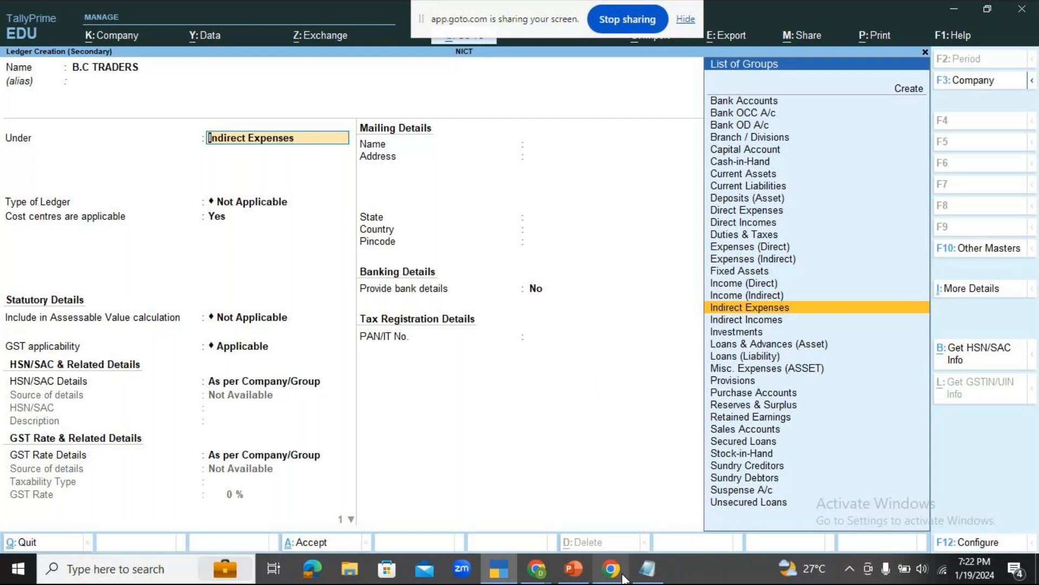
Check the GoTo meeting window in Chrome and return to the ledger creation form in TallyPrime.
mouse_move(611, 571)
click(650, 471)
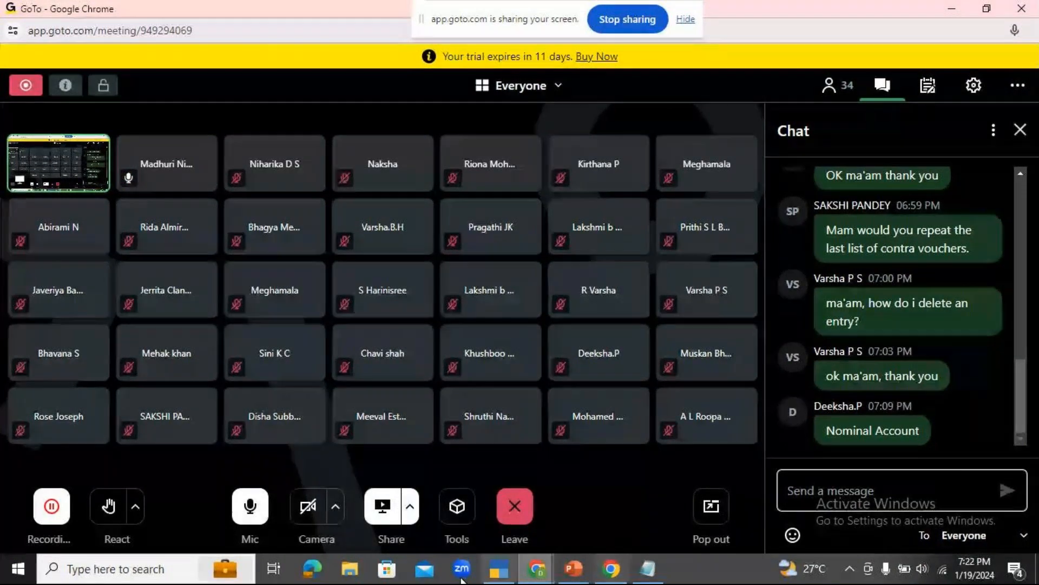
click(500, 575)
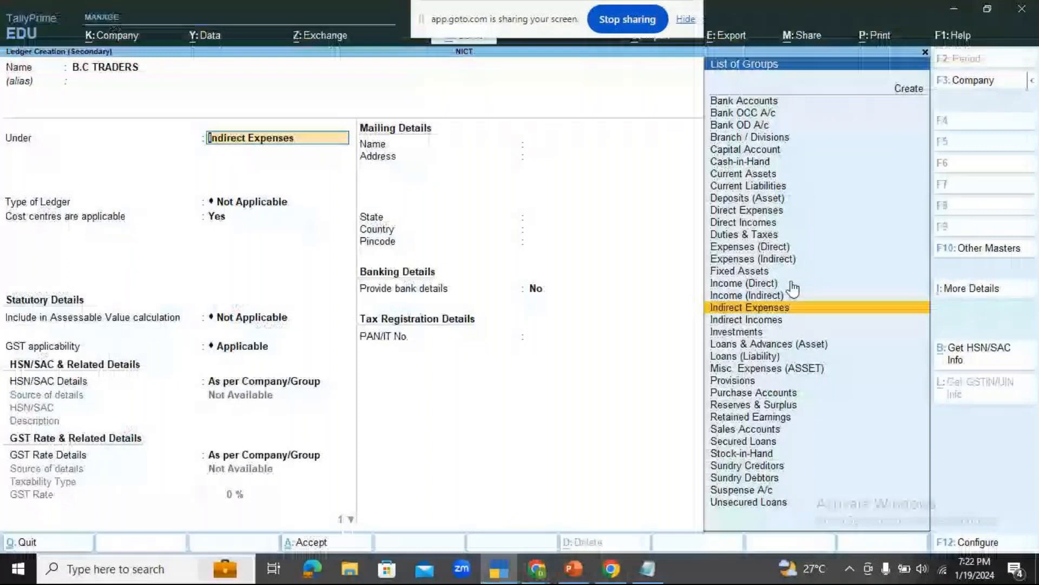
Place the B.C TRADERS ledger under the Sundry Creditors group and accept it with the remaining defaults.
key(Down)
key(Down)
key(Down)
key(Down)
key(Down)
key(Down)
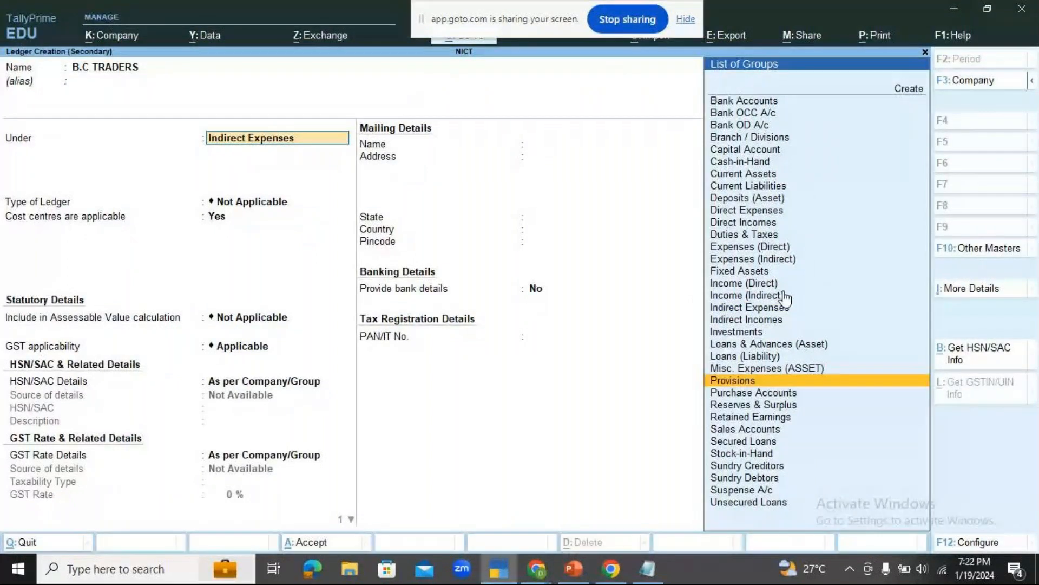
key(Down)
key(Down)
key(Down)
key(Down)
key(Down)
key(Down)
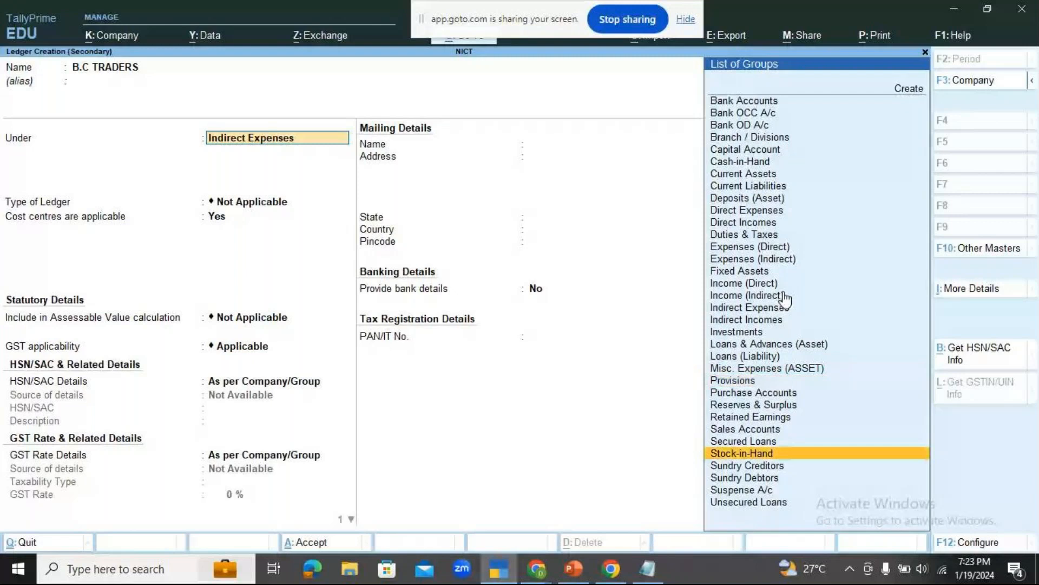
key(Down)
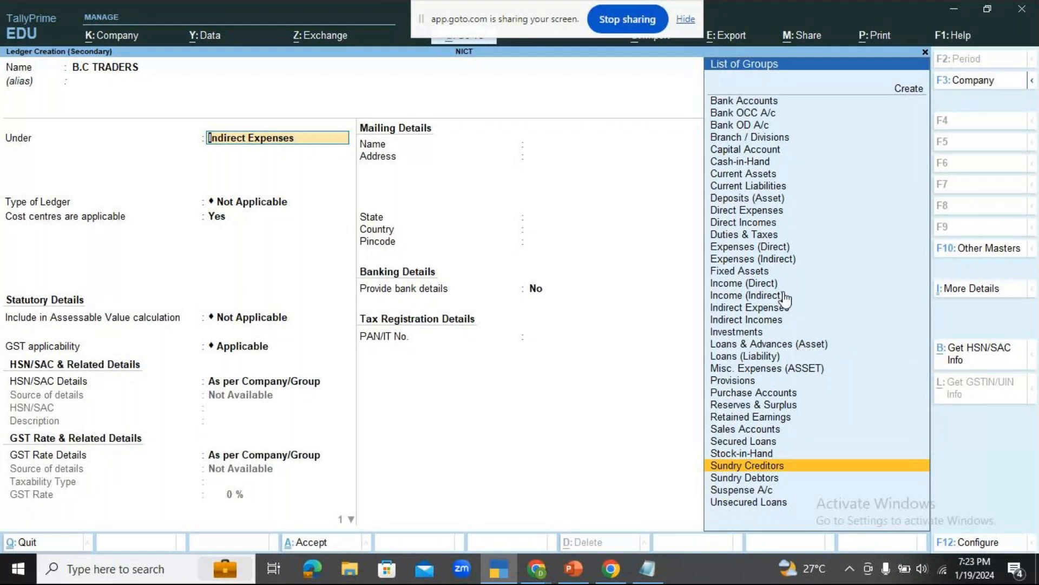
key(Return)
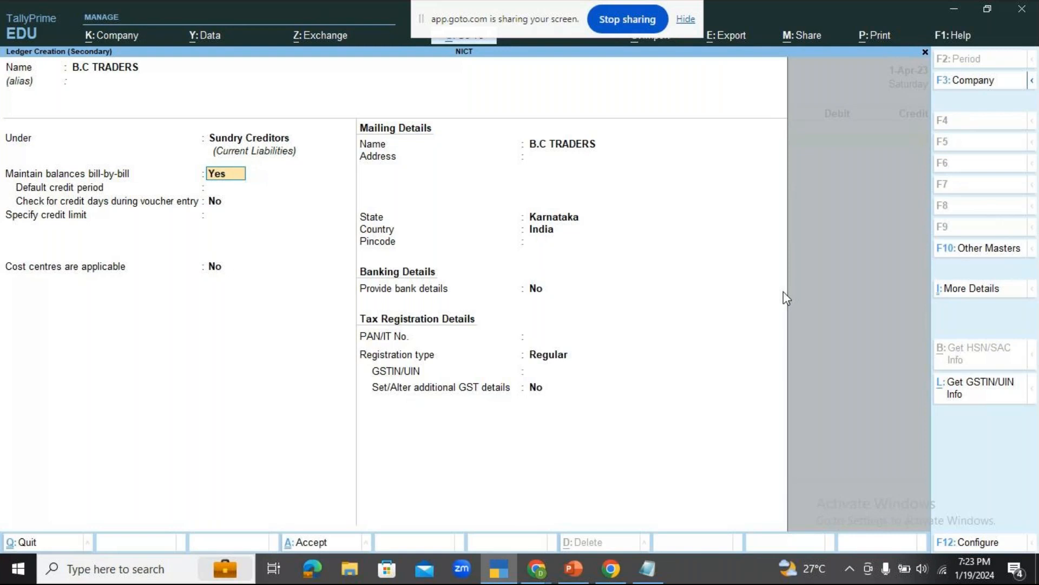
key(ctrl+a)
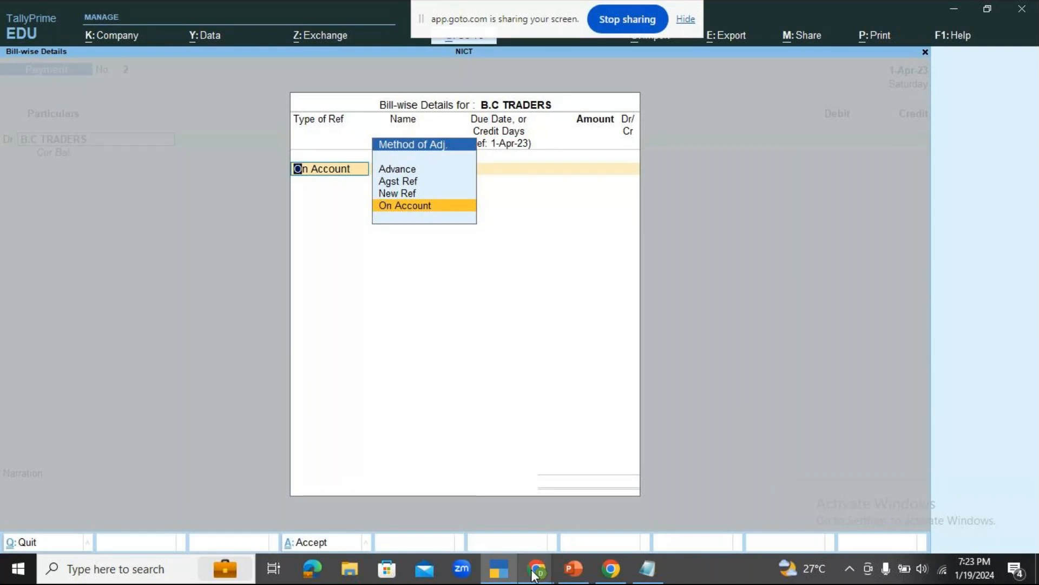
Check the GoTo meeting window in Chrome, return to TallyPrime and reopen the bill-wise details for B.C TRADERS.
click(537, 569)
click(595, 518)
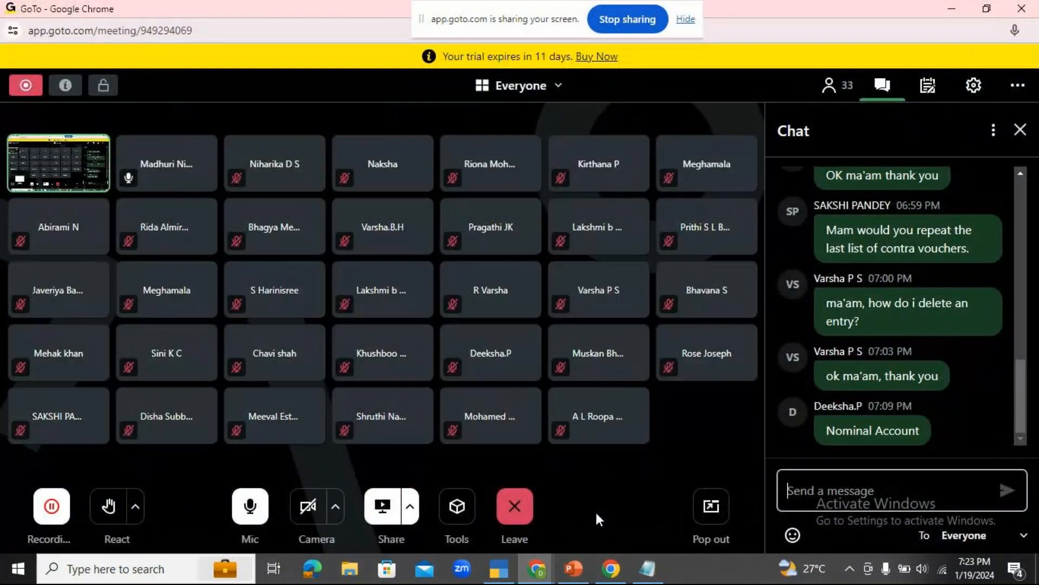
click(496, 577)
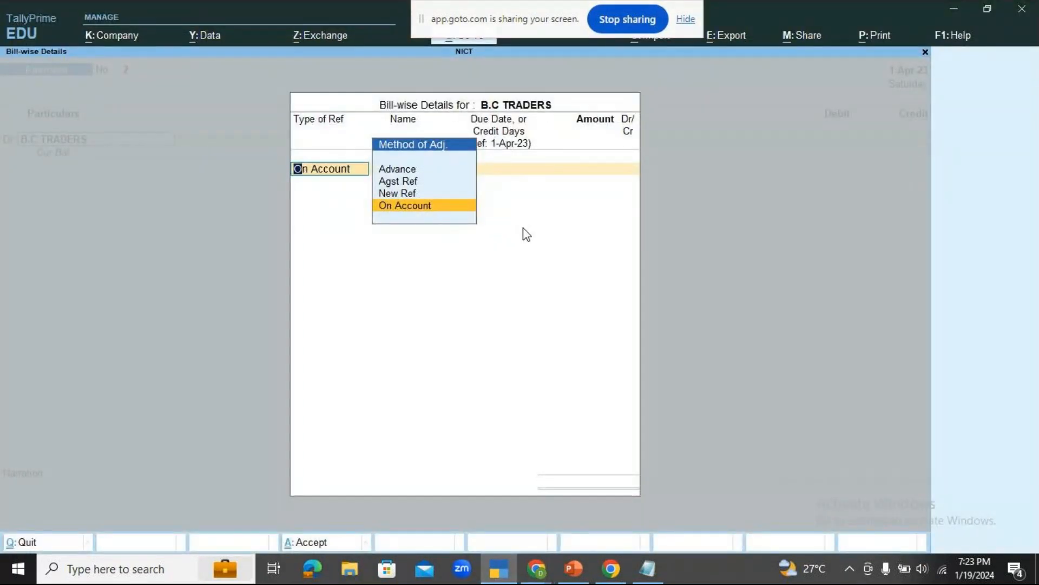
key(Escape)
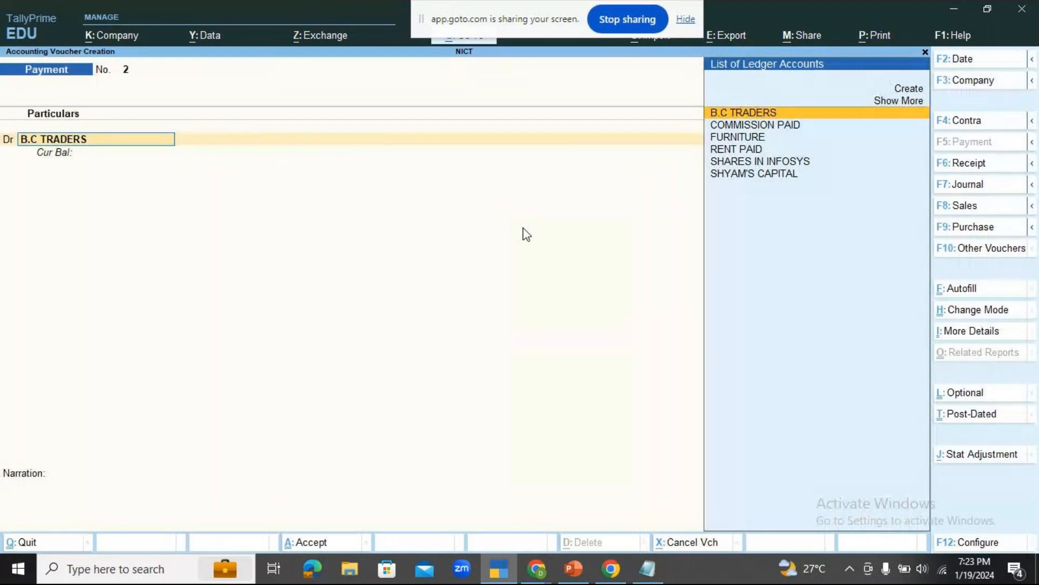
key(Return)
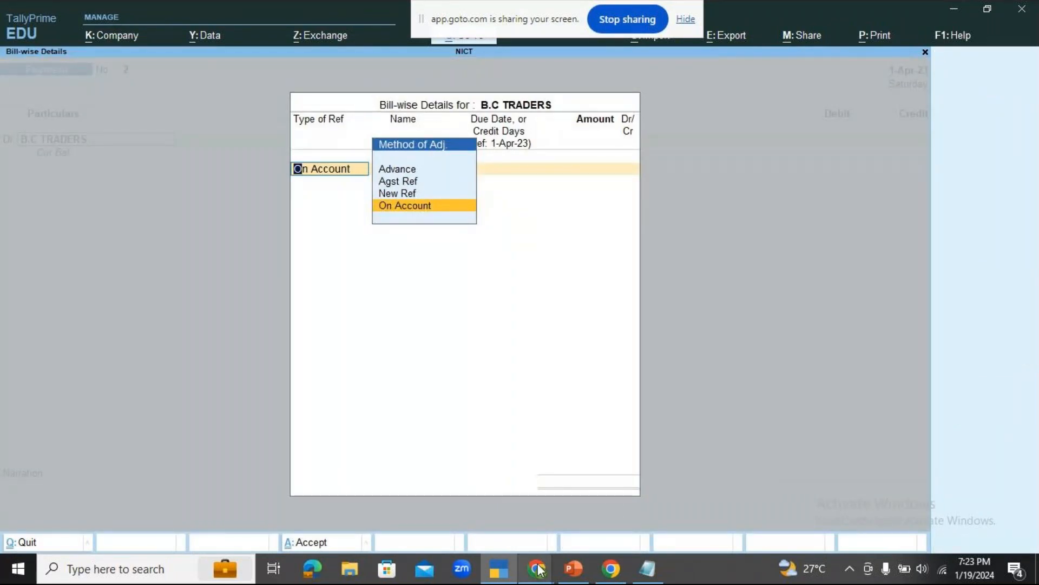
Look at the participants and chat in the GoTo meeting and return to the bill-wise details in TallyPrime.
mouse_move(538, 568)
click(616, 488)
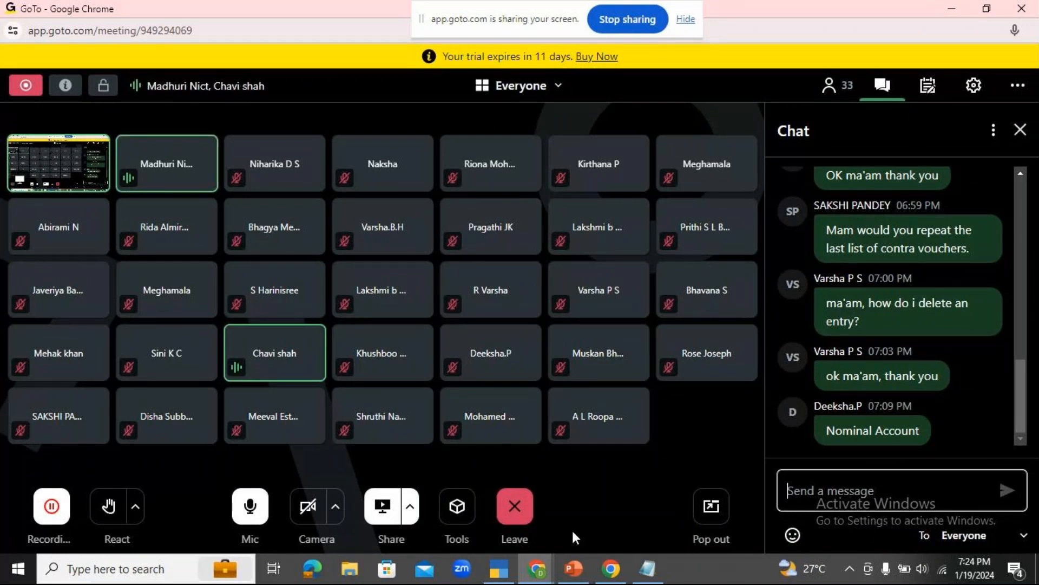
click(788, 504)
click(498, 568)
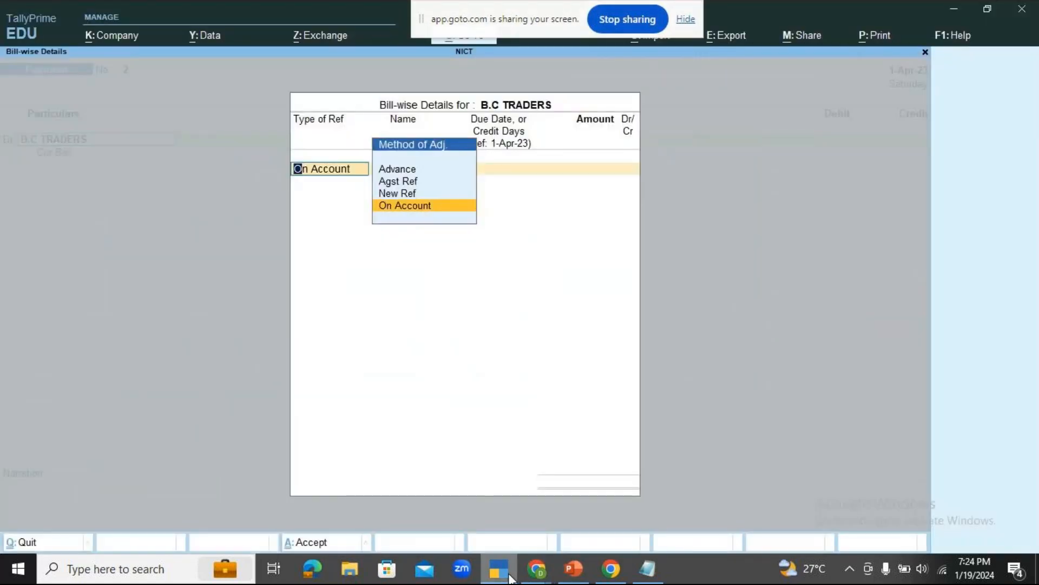
key(space)
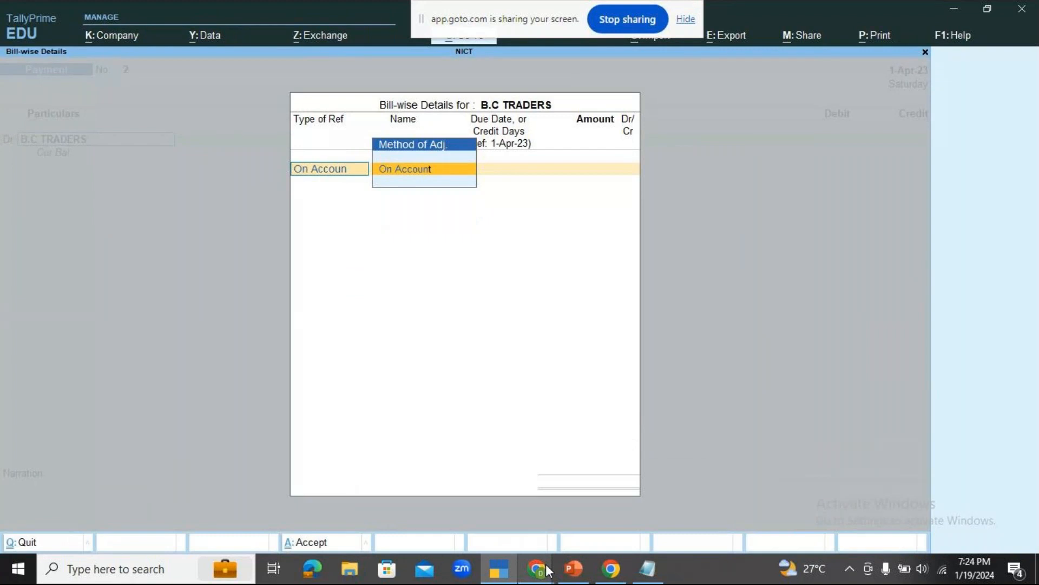
key(BackSpace)
key(BackSpace)
key(BackSpace)
key(BackSpace)
key(BackSpace)
key(BackSpace)
key(BackSpace)
key(BackSpace)
key(BackSpace)
key(Escape)
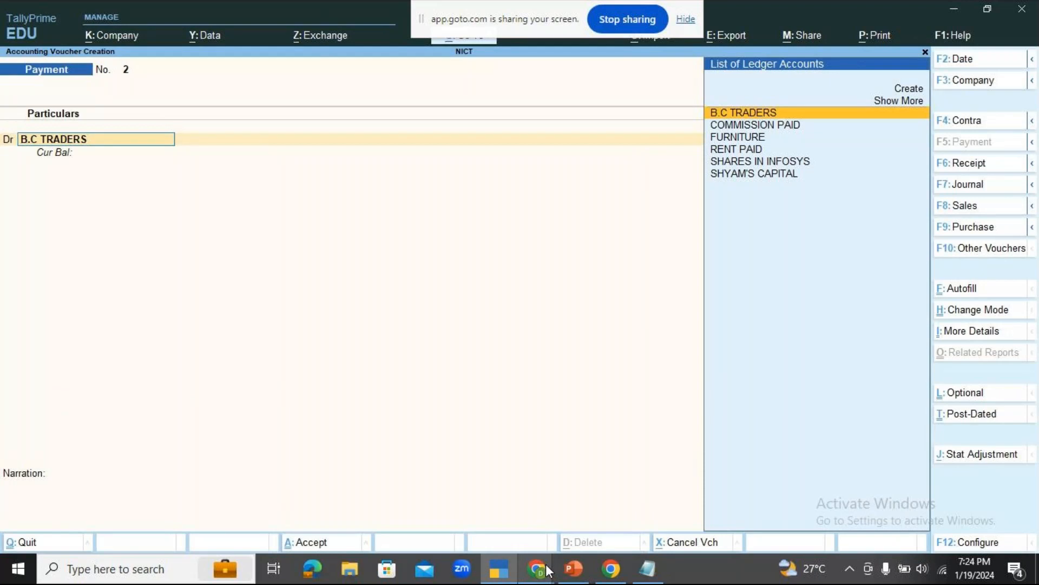
key(Return)
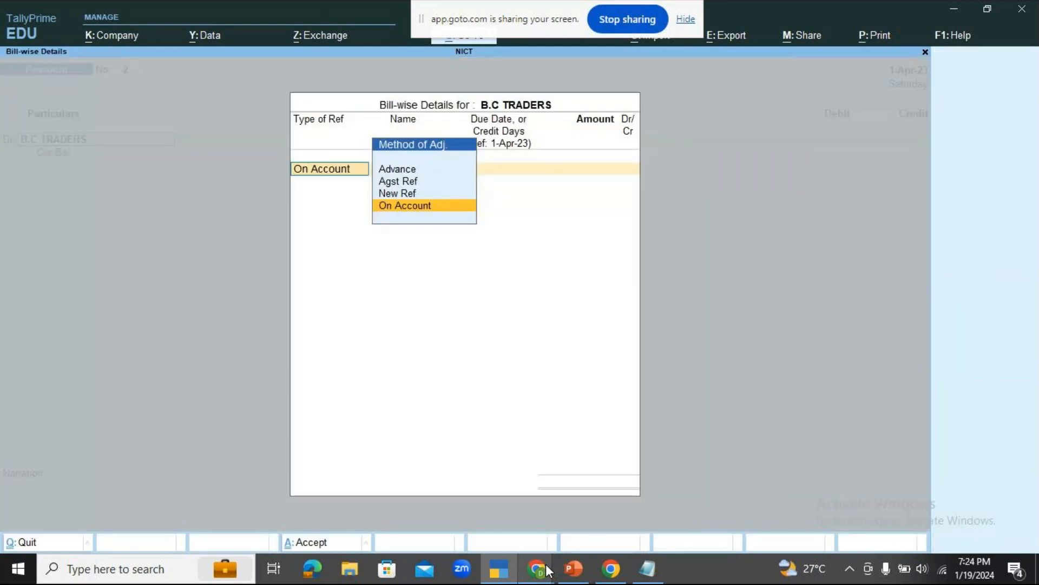
key(Escape)
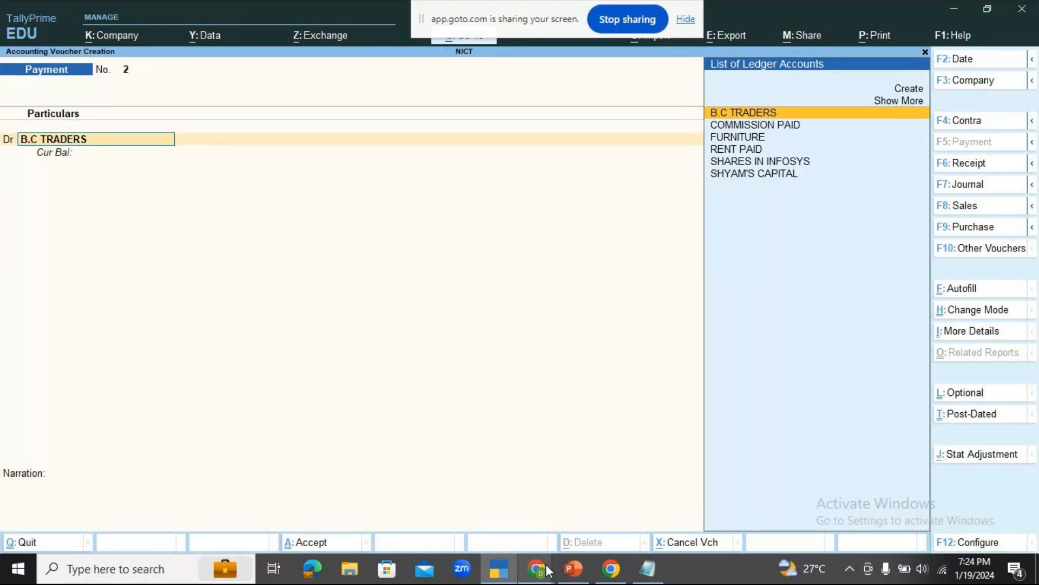
Check the GoTo meeting window in Chrome and return to the payment voucher in TallyPrime.
mouse_move(547, 573)
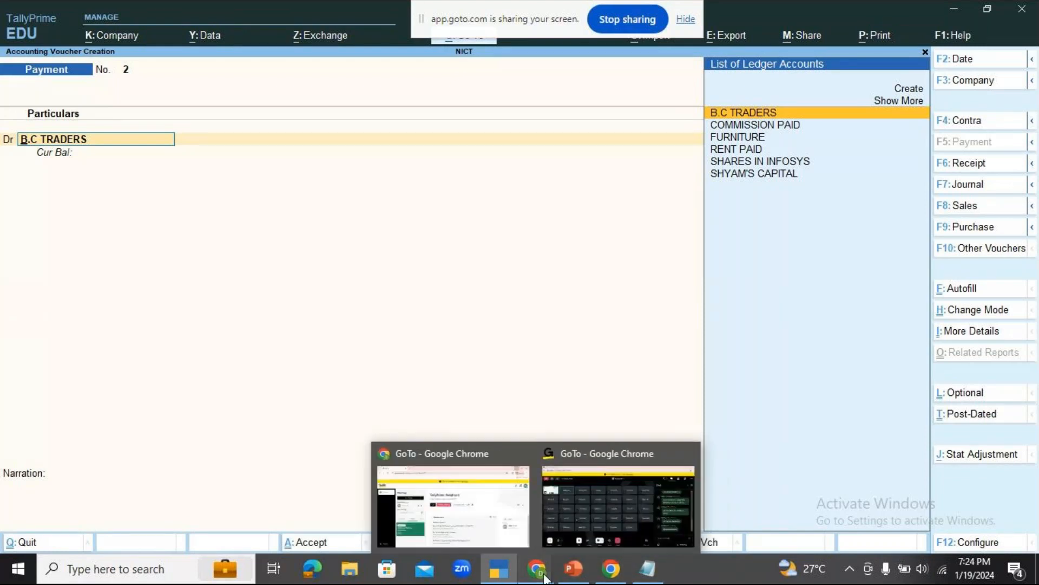
click(582, 503)
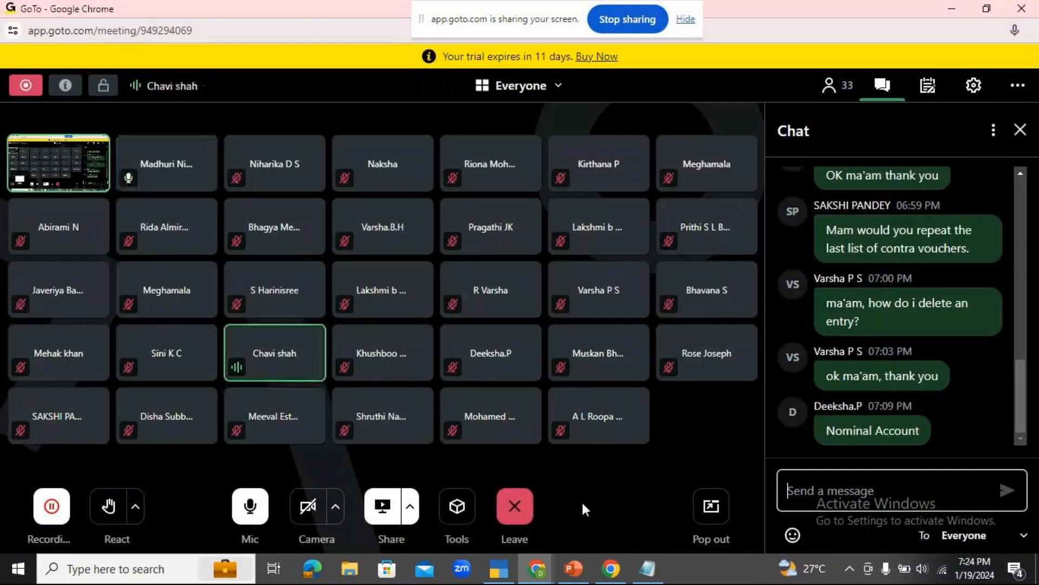
click(510, 572)
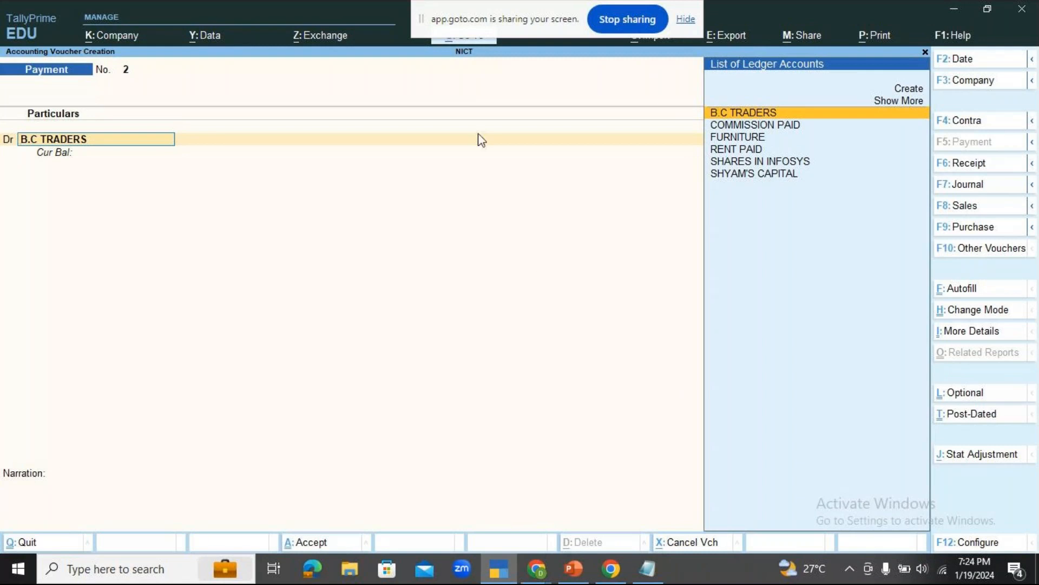
Move the screen-sharing bar aside to uncover Go To and return the focus to the payment voucher.
click(464, 4)
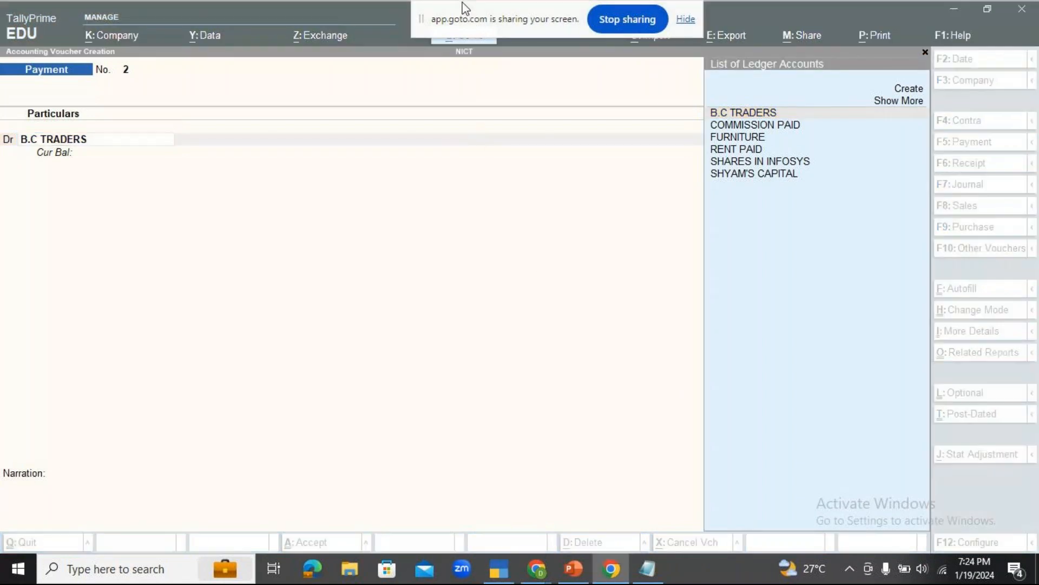
drag(463, 11, 625, 11)
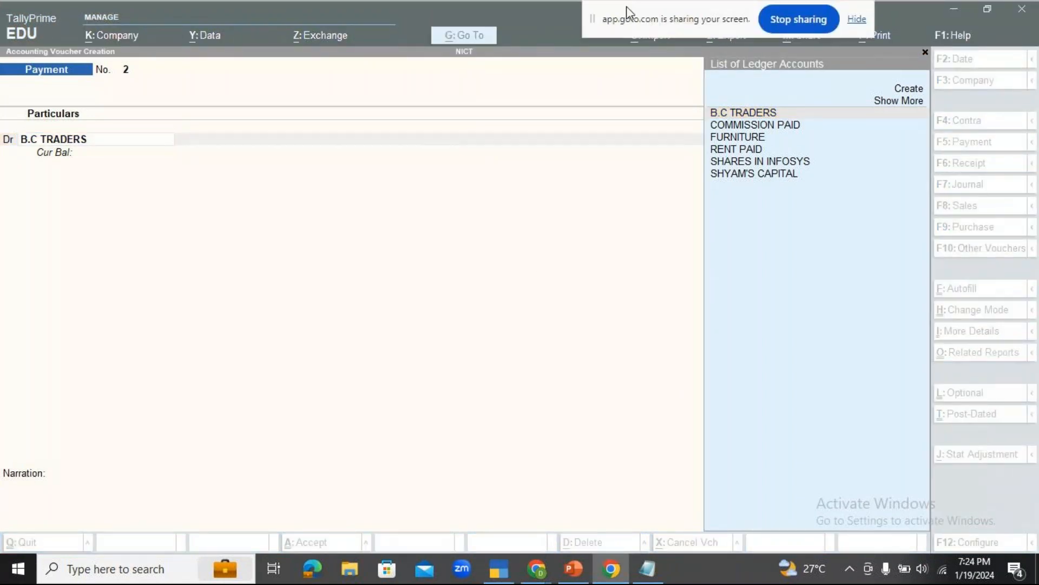
click(391, 147)
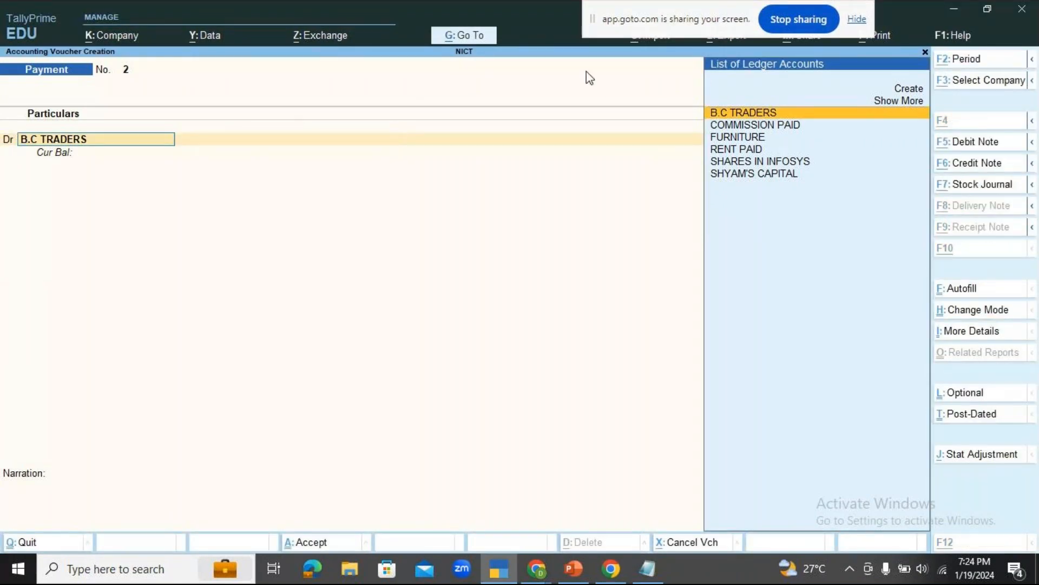
Open the B.C TRADERS ledger master for alteration from within the payment voucher.
key(alt+g)
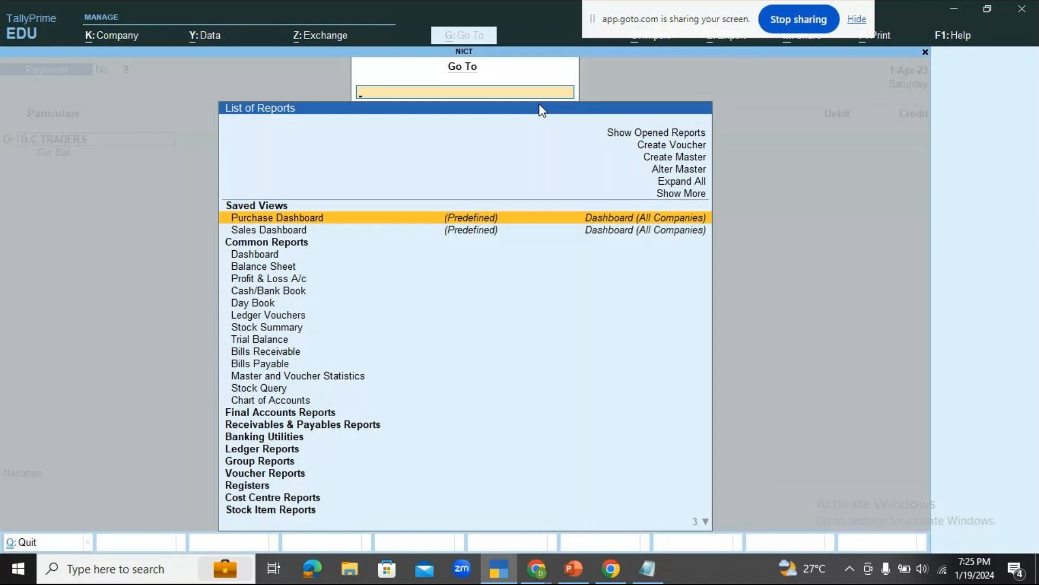
key(Up)
key(Up)
key(Up)
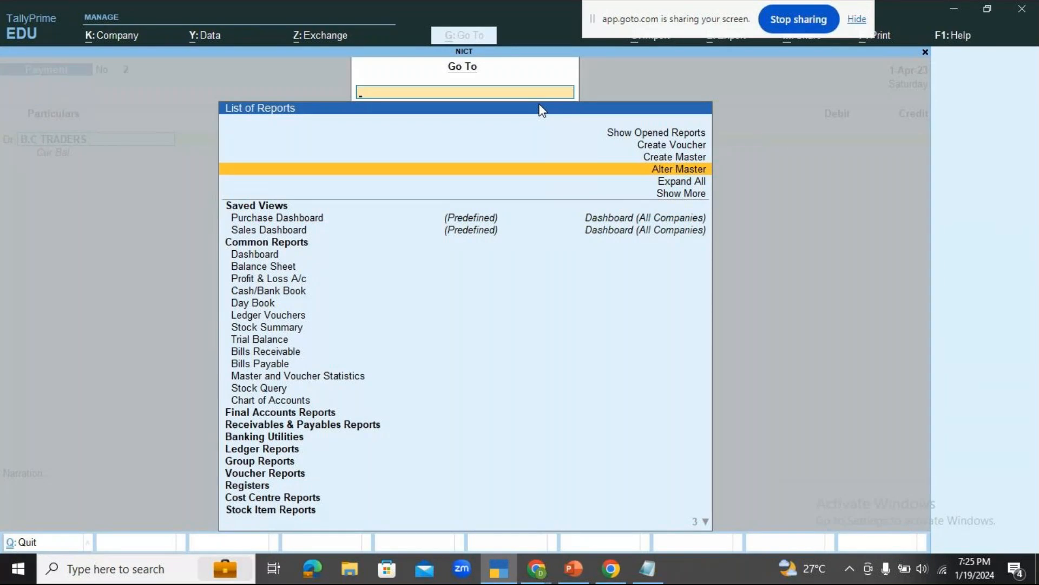
key(Return)
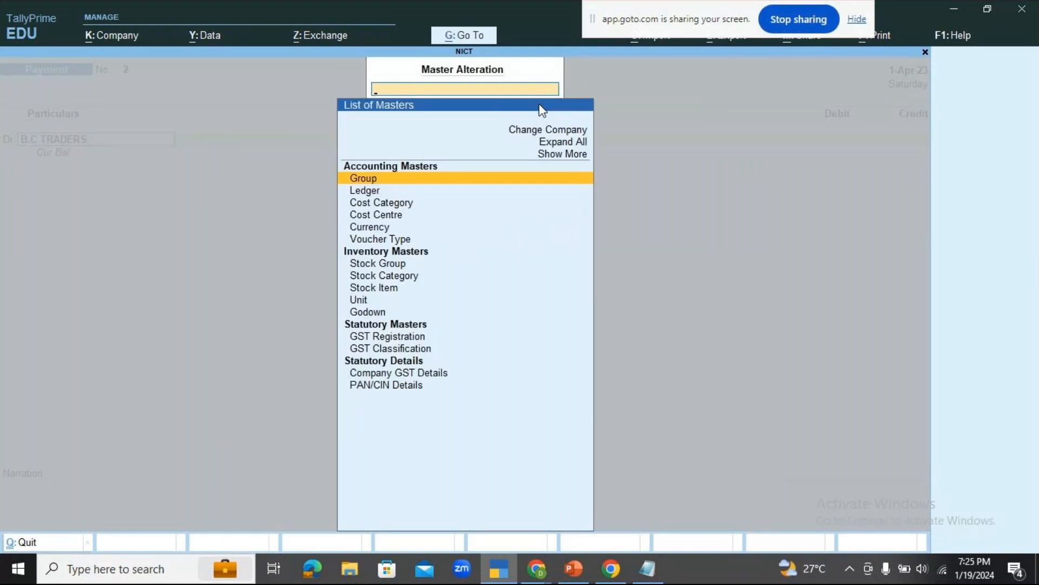
key(Down)
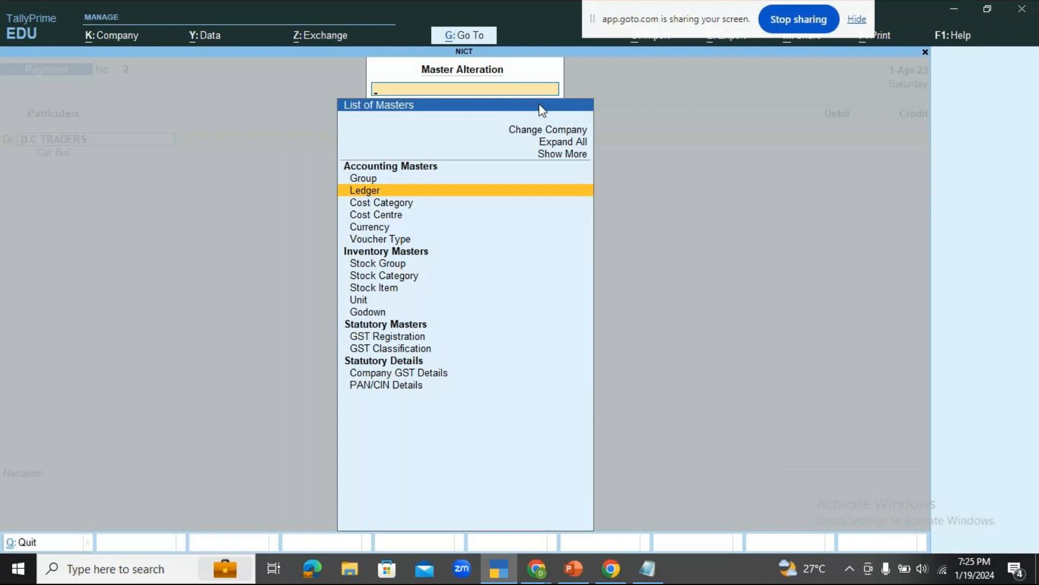
key(Return)
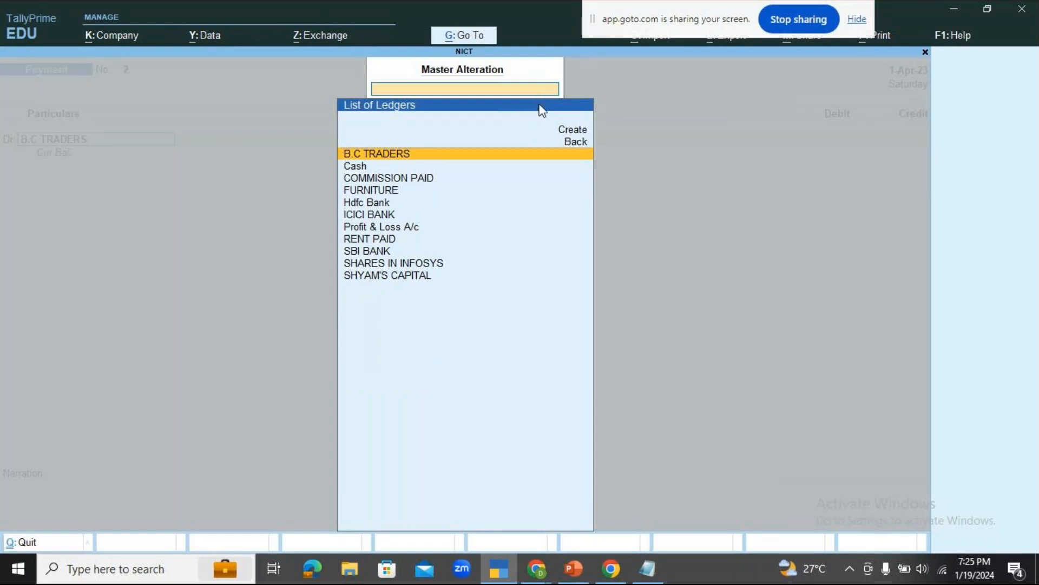
key(Return)
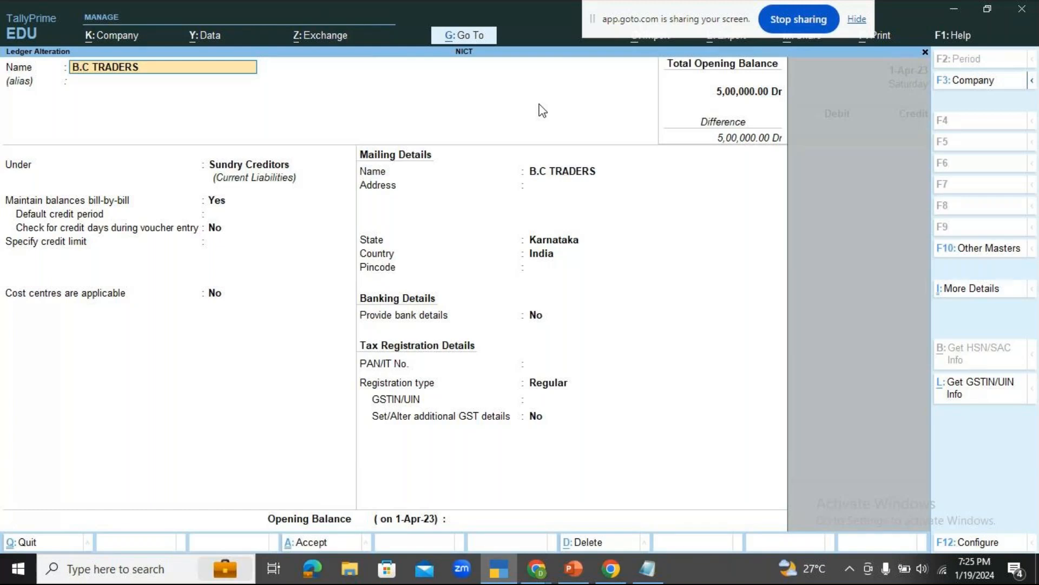
Review the B.C TRADERS ledger's group and bill-by-bill balance setting, then quit the alteration without changing anything.
key(Return)
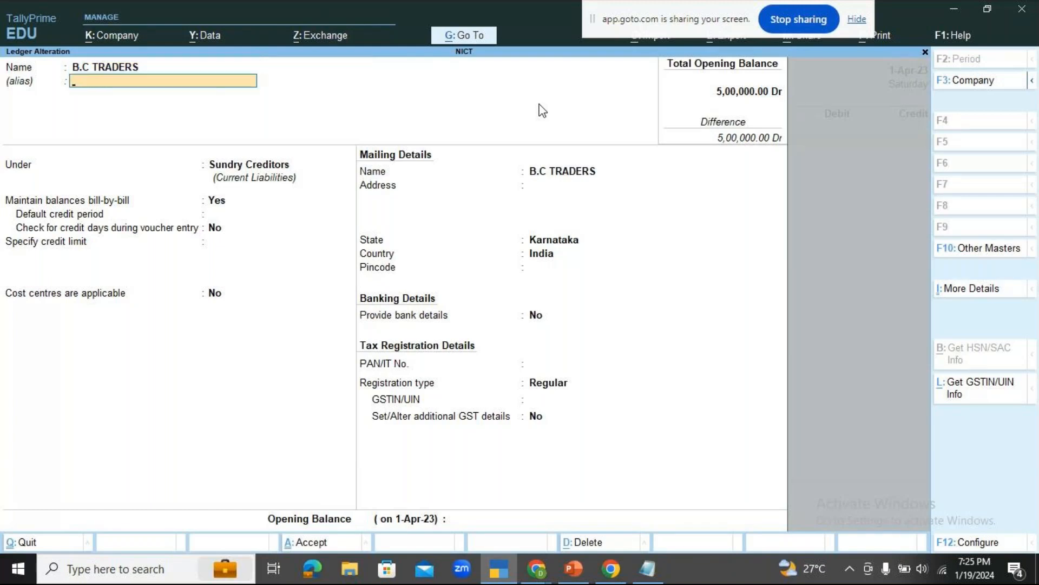
key(Return)
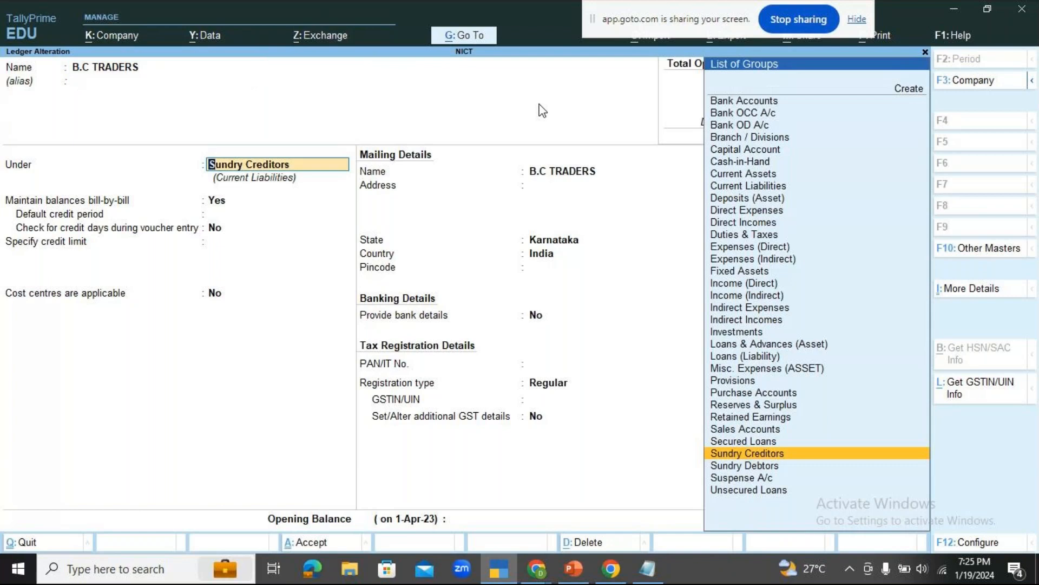
key(Return)
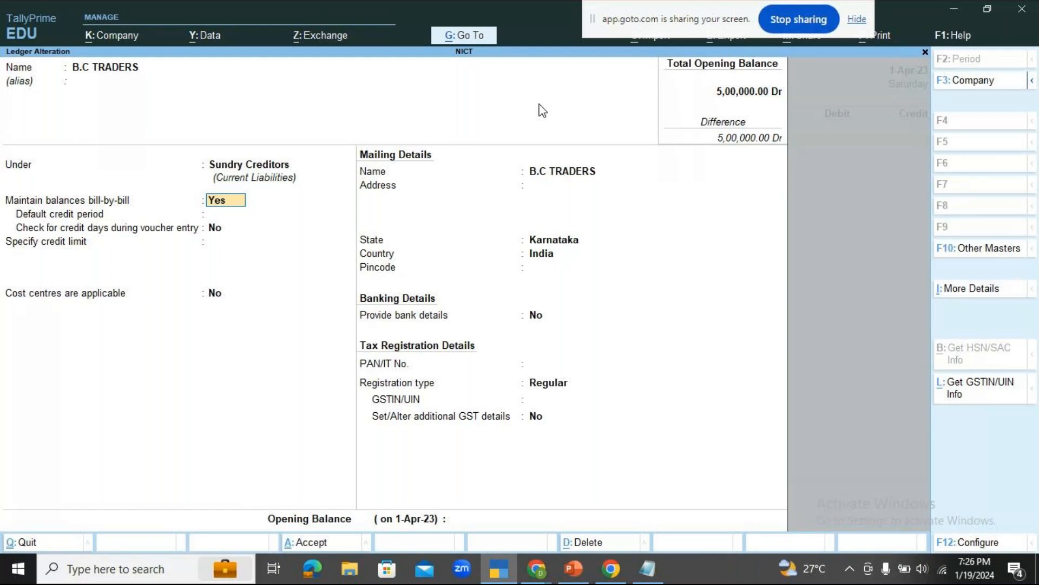
key(ctrl+q)
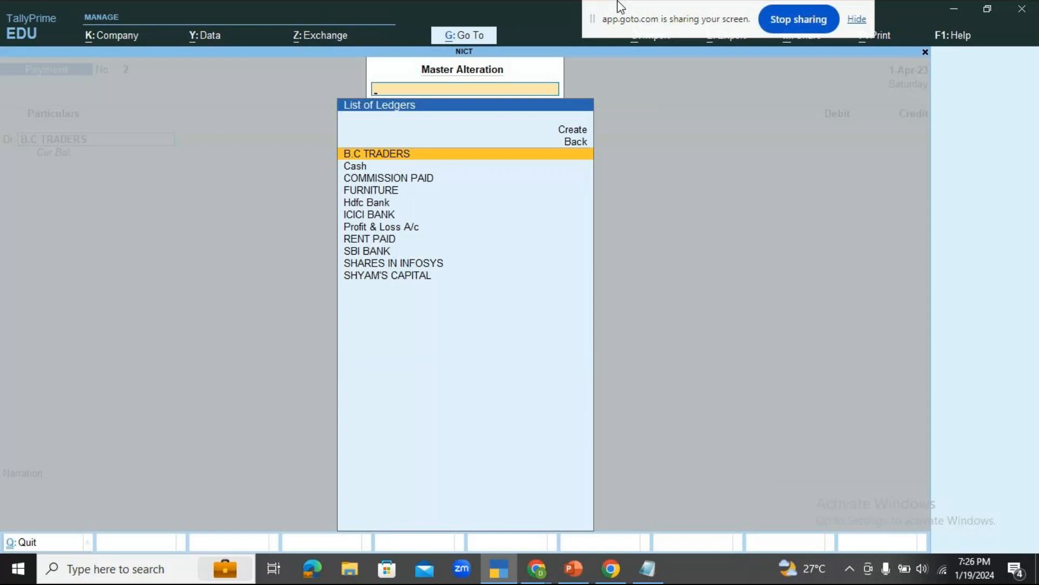
Leave the master alteration lists and set Show more configurations to Yes in the payment voucher's configuration.
key(Escape)
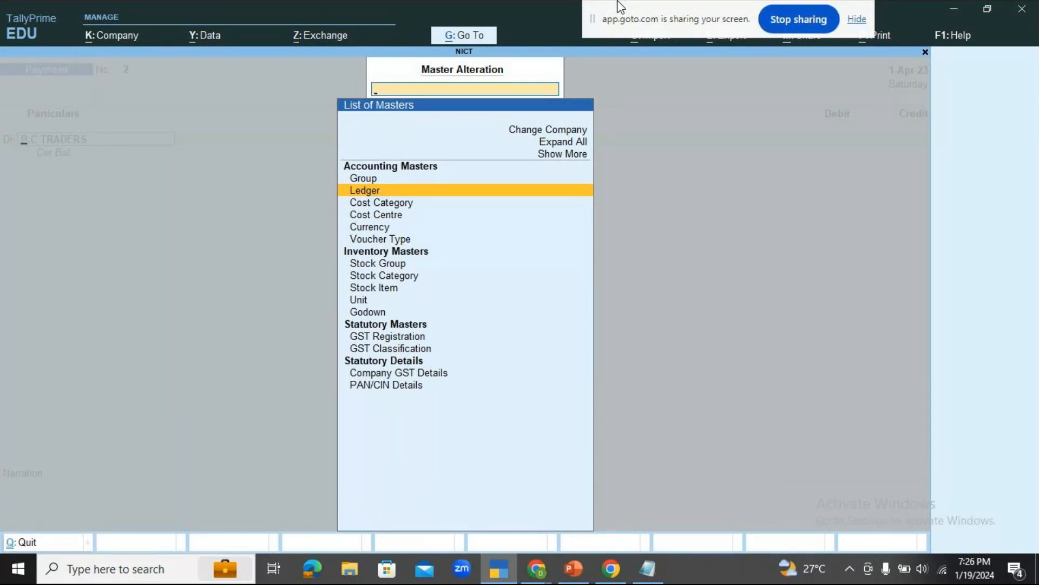
key(Escape)
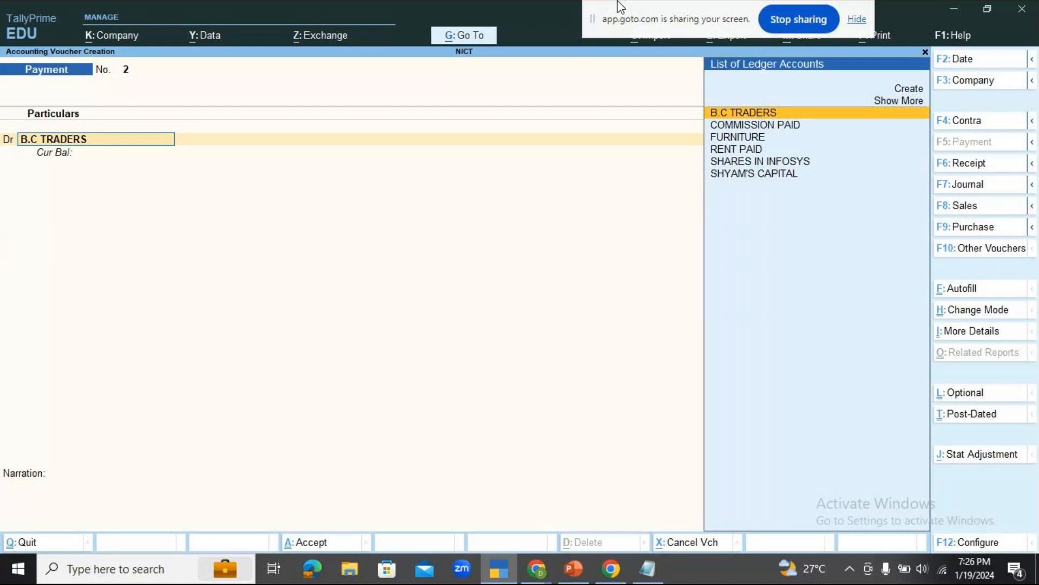
click(961, 543)
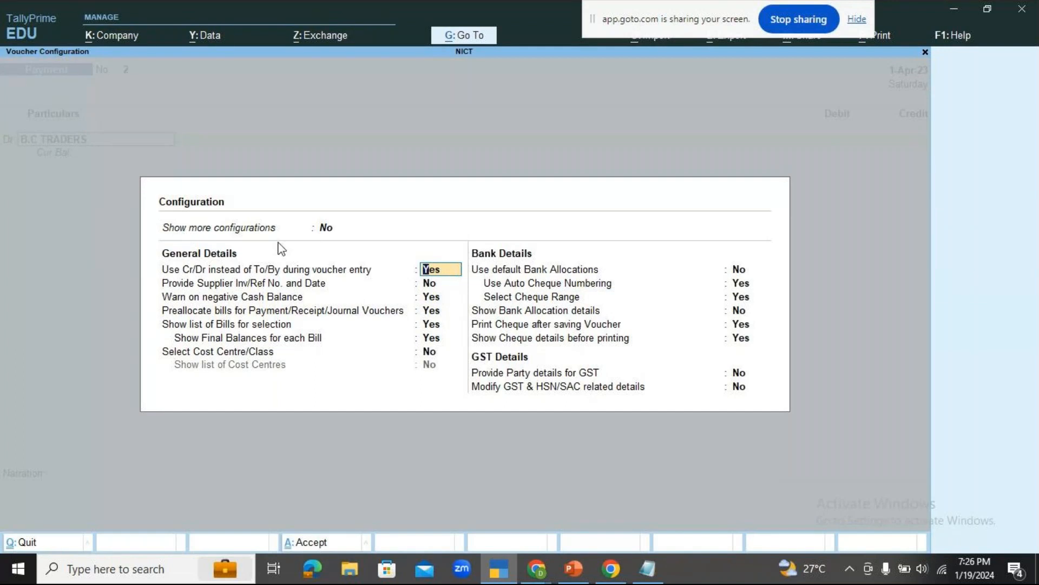
click(328, 232)
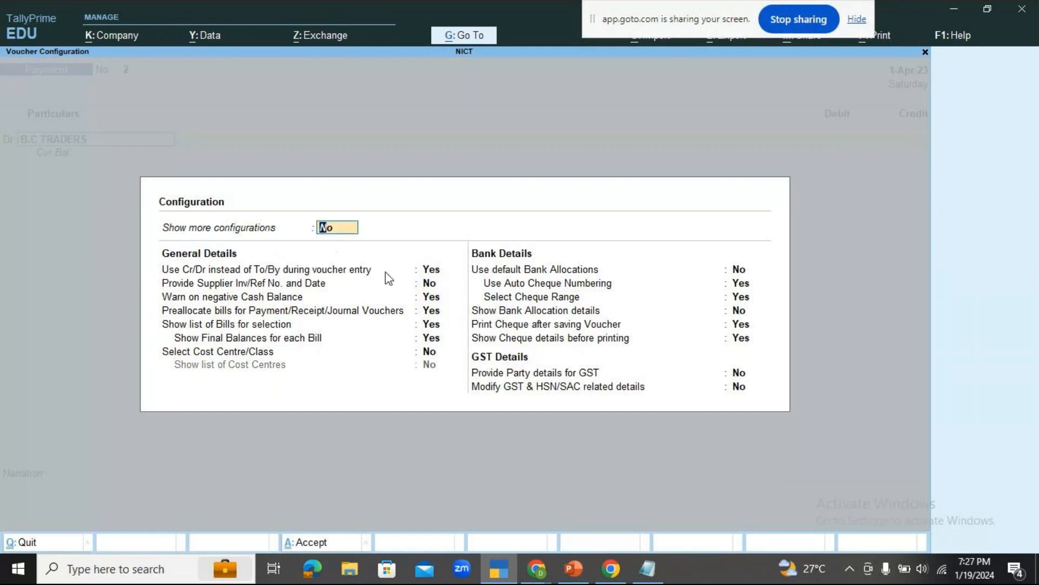
text(YES)
key(Return)
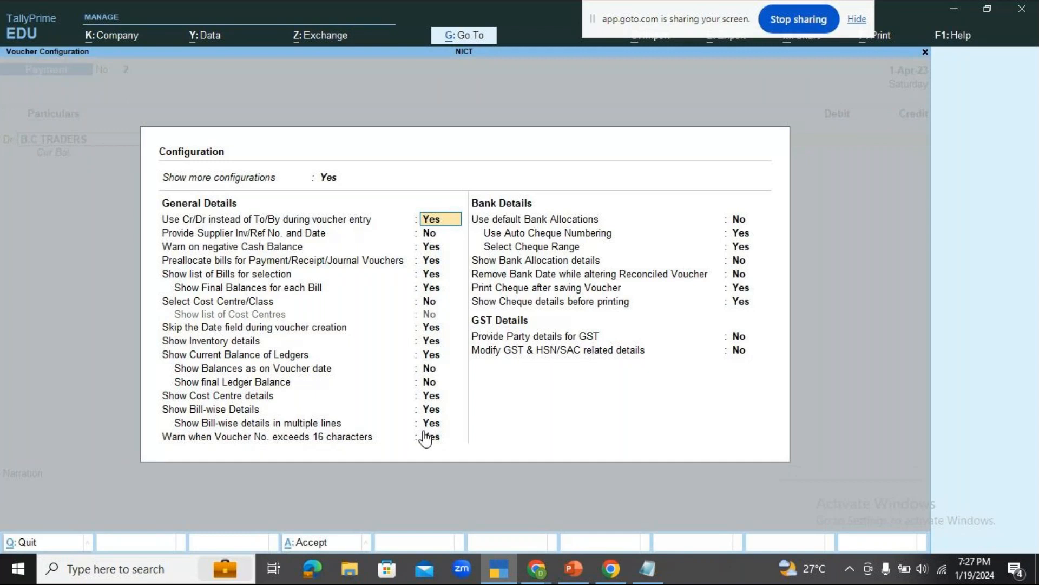
Go through the voucher's General Details options from Use Cr/Dr instead of To/By down to the bill-wise details settings.
key(Down)
key(Down)
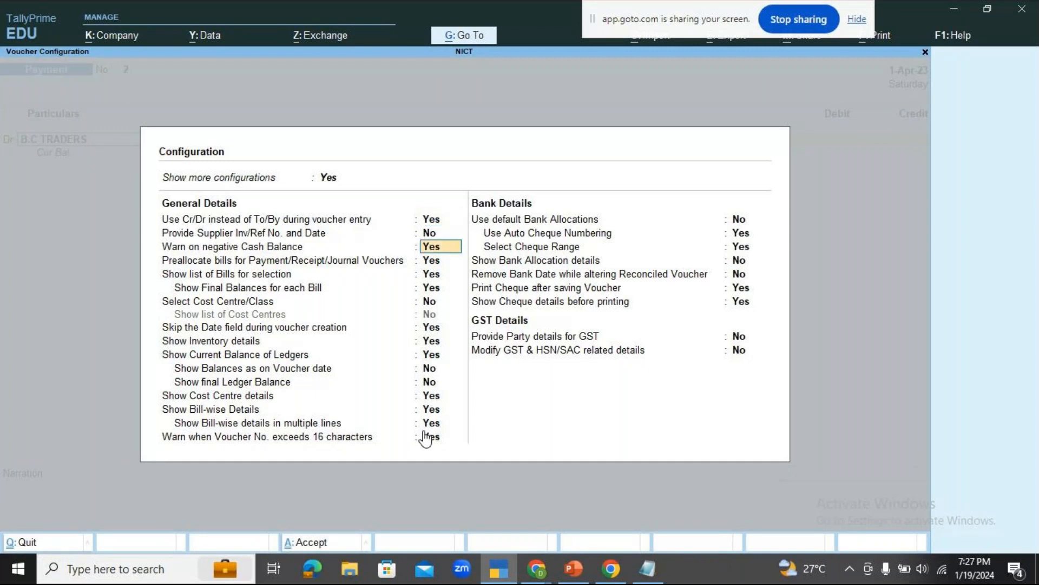
key(Down)
key(Down)
key(Down)
key(Down)
key(Down)
key(Down)
key(Down)
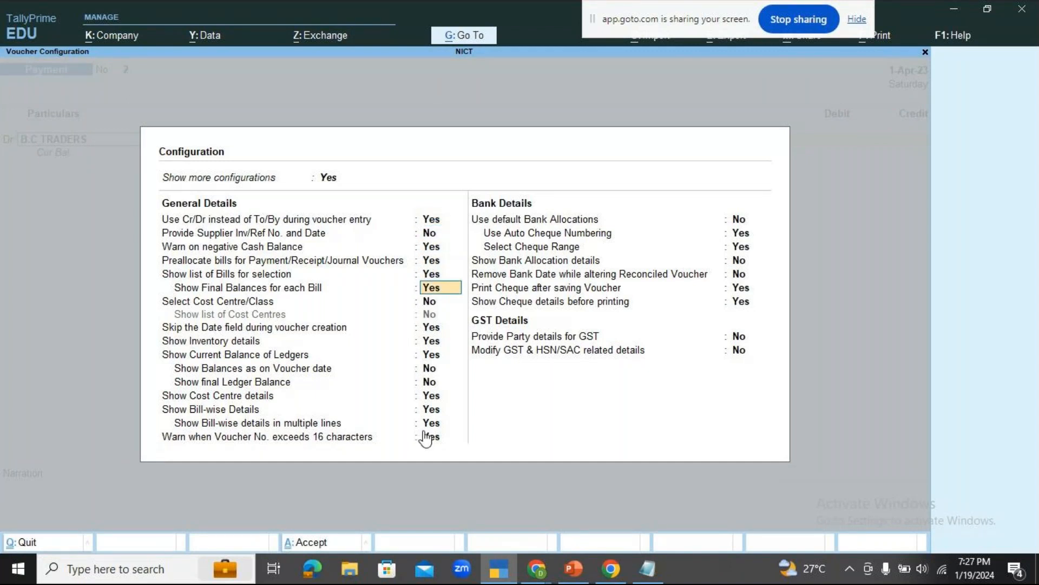
key(Down)
key(Down)
key(Down)
key(Down)
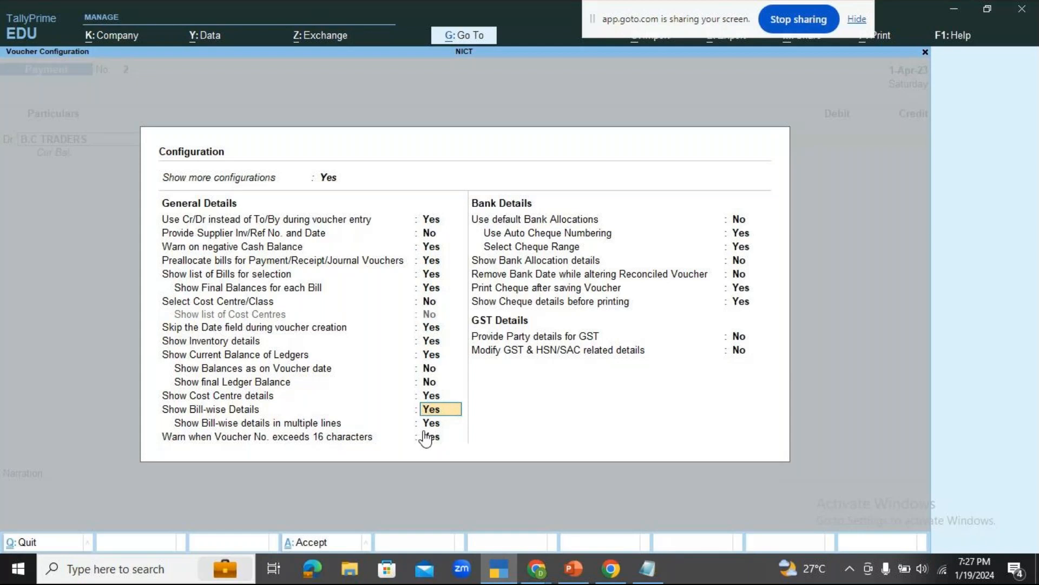
key(Return)
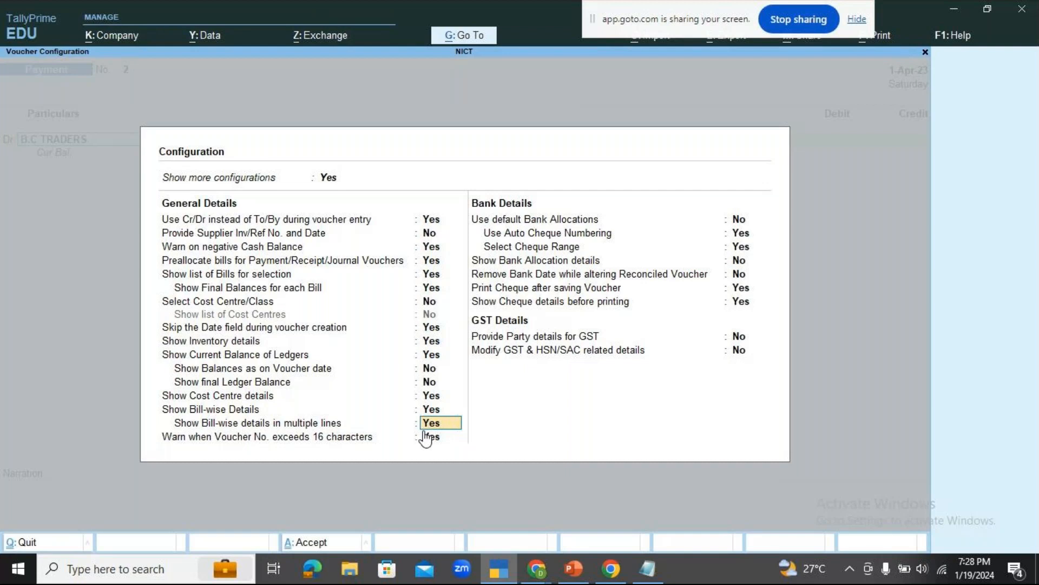
Check the GoTo meeting window and its chat in Chrome, and return to the voucher configuration in TallyPrime.
mouse_move(537, 568)
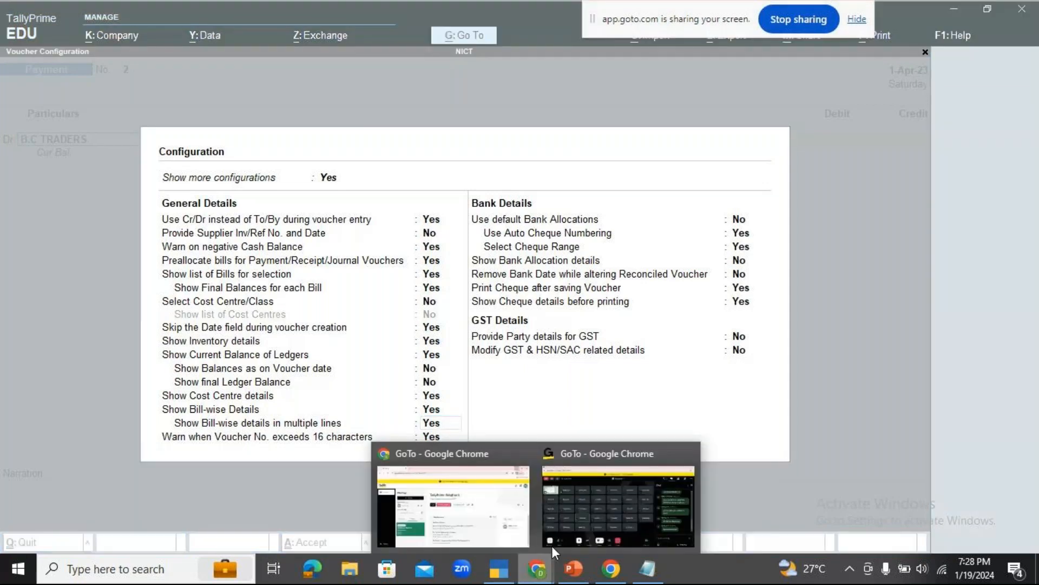
click(569, 496)
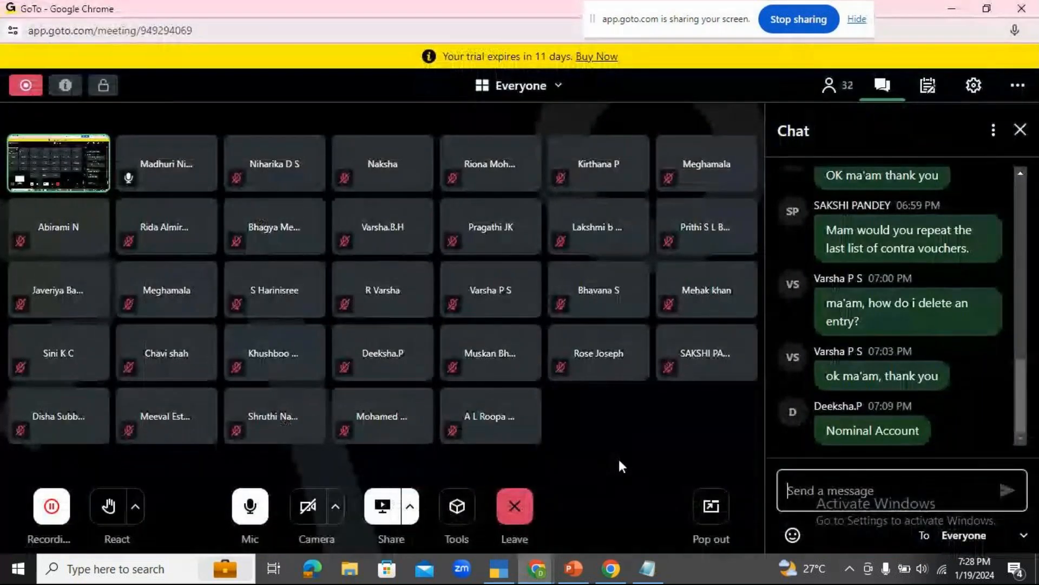
click(498, 568)
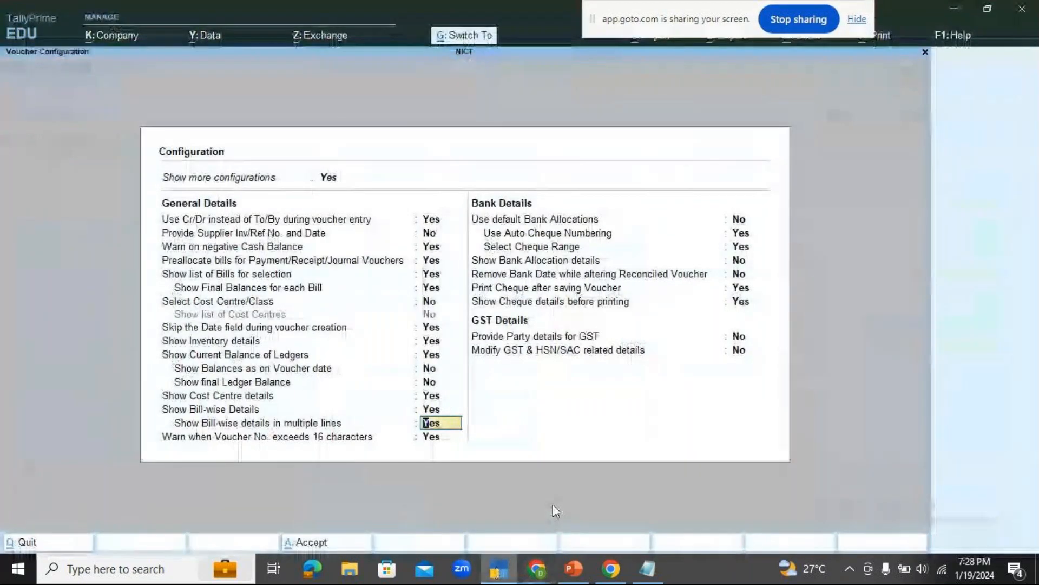
Accept the voucher configuration and choose B.C TRADERS as the debit ledger of the payment voucher.
key(ctrl+a)
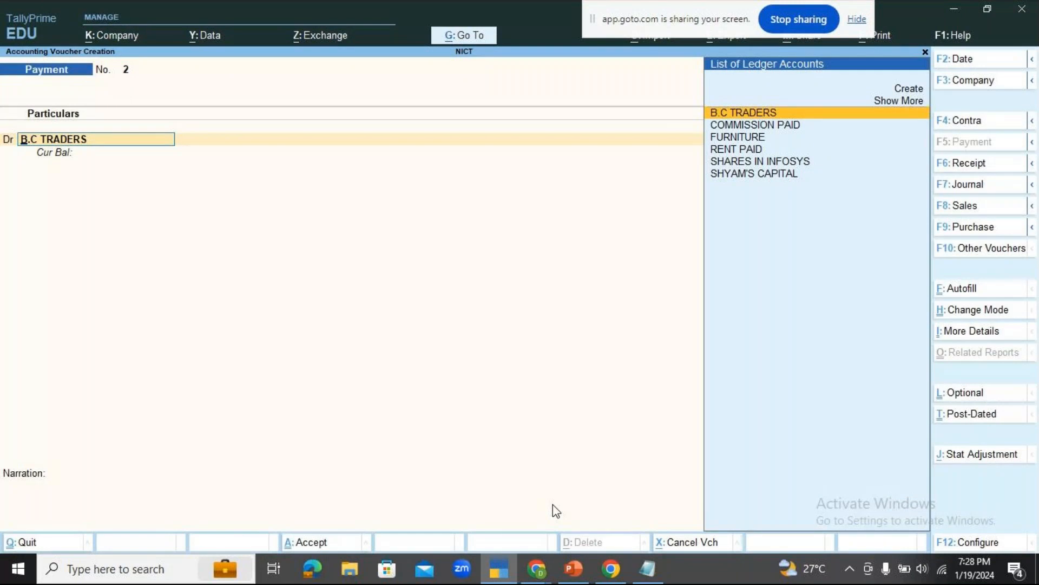
key(Return)
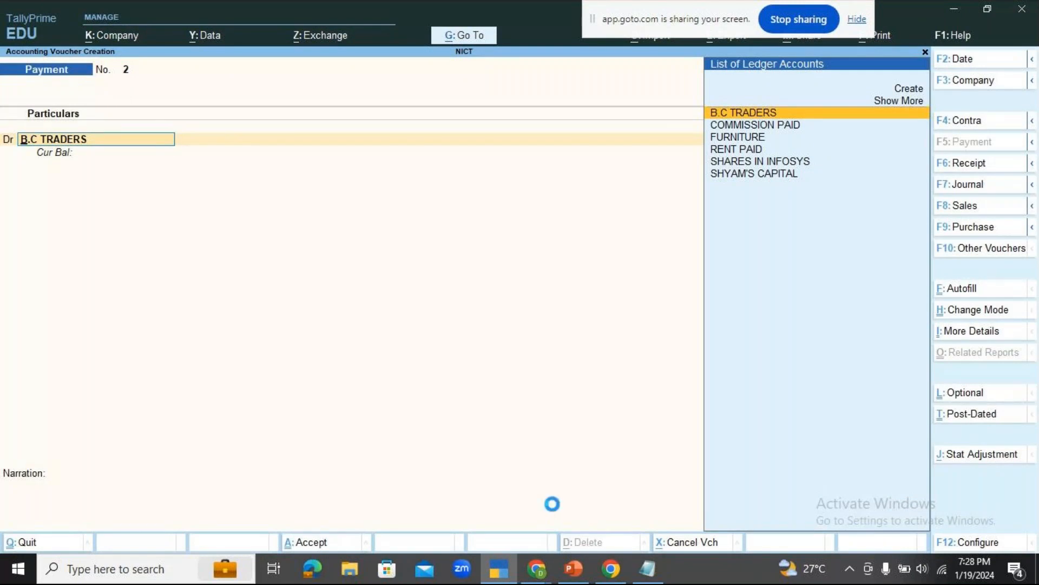
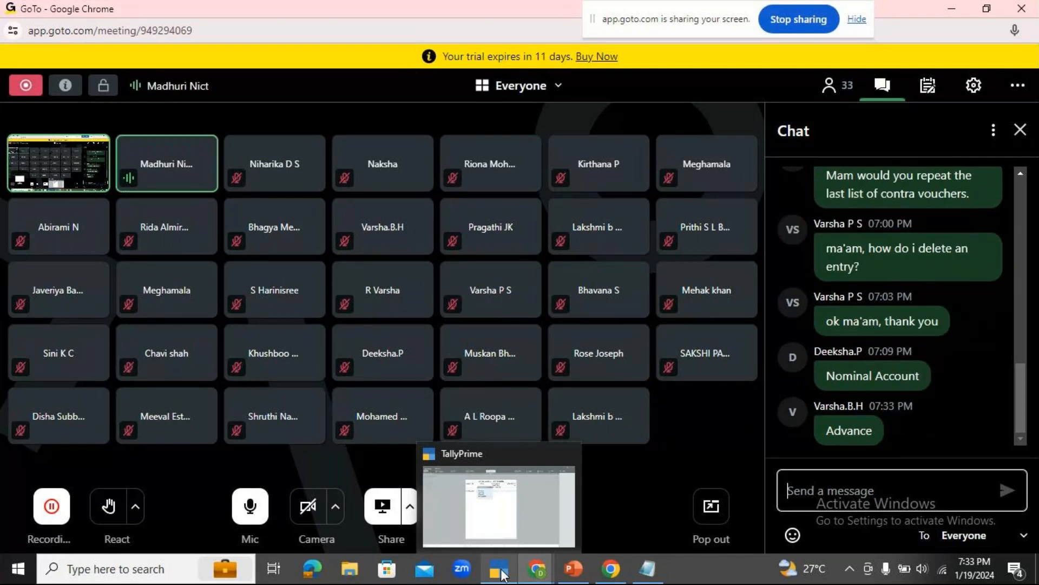
Return to TallyPrime and set the bill reference type to Advance with the reference name B.C TRADERS.
click(503, 573)
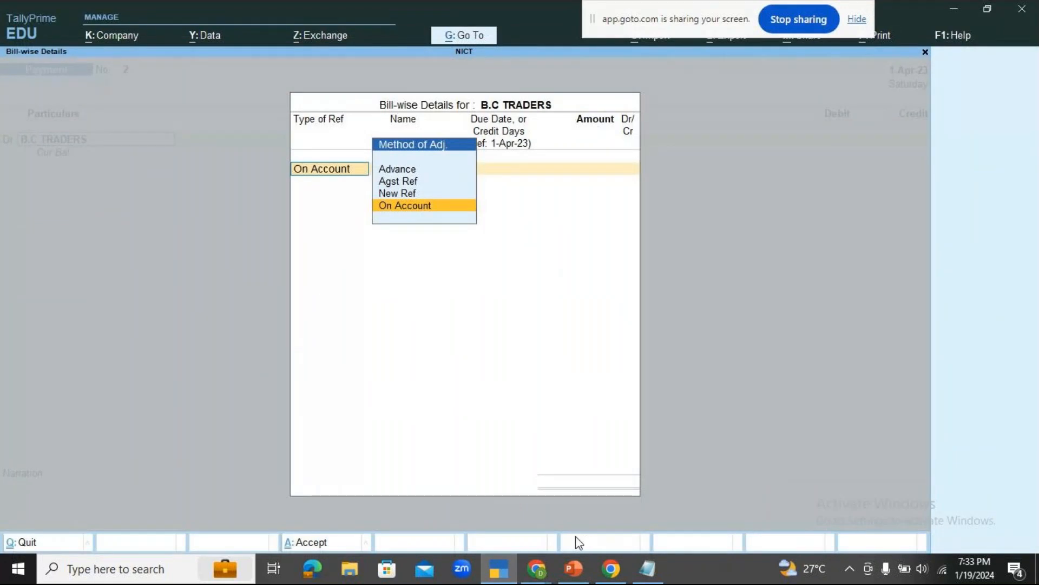
key(Up)
key(Up)
key(Up)
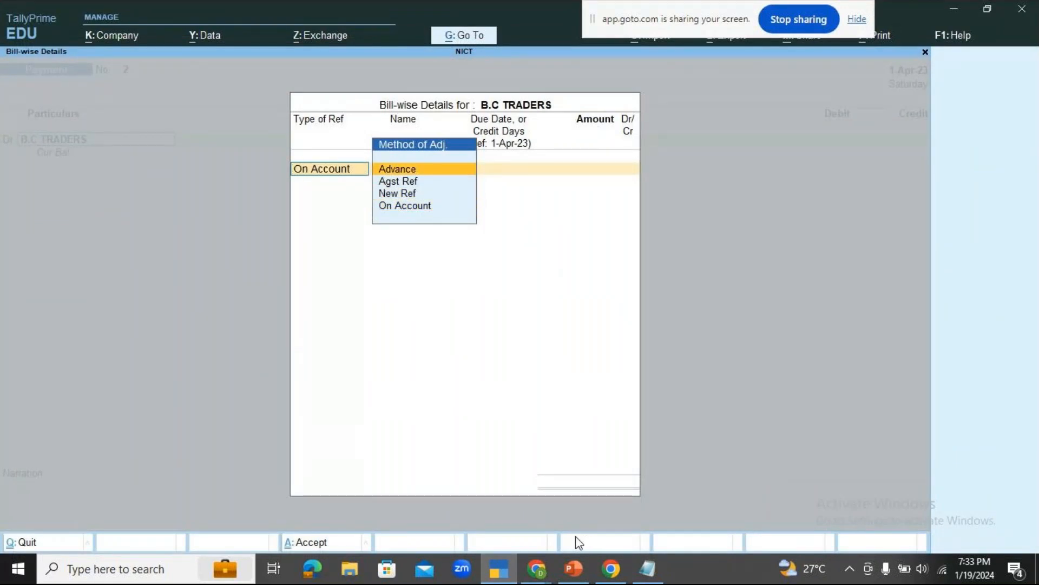
key(Return)
text(2)
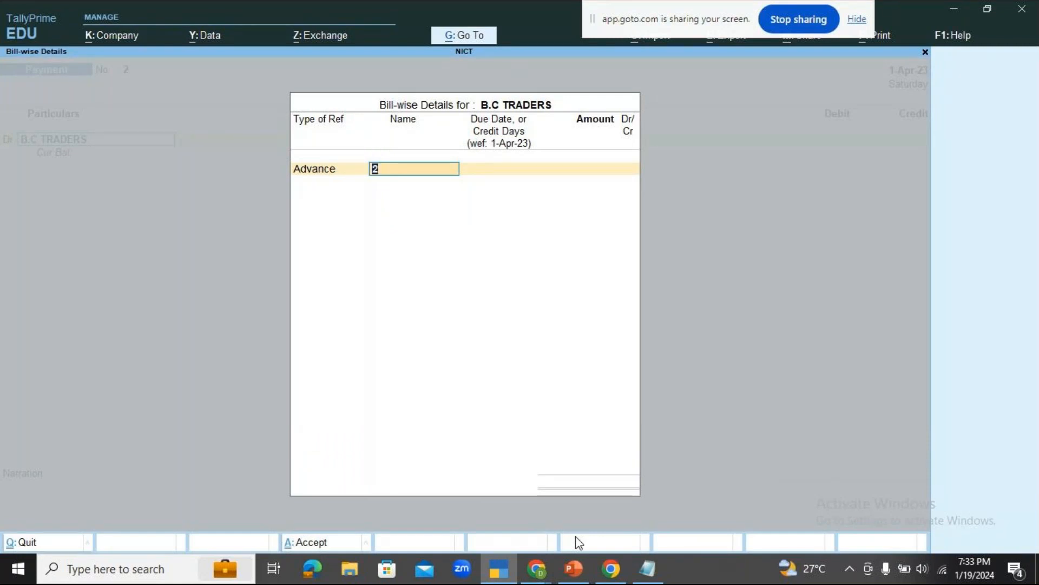
key(BackSpace)
text(B.C TRADERS)
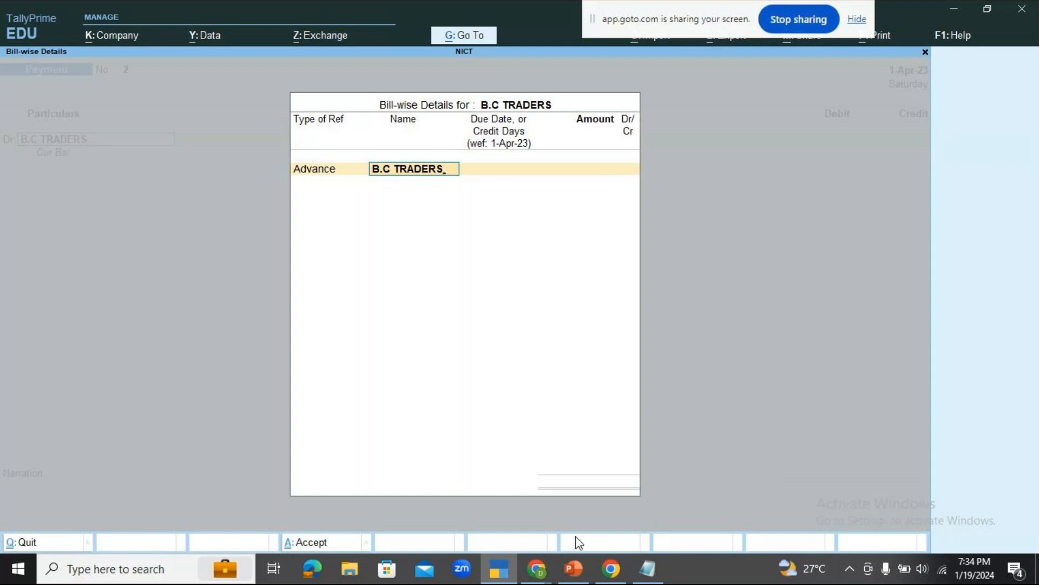
key(Return)
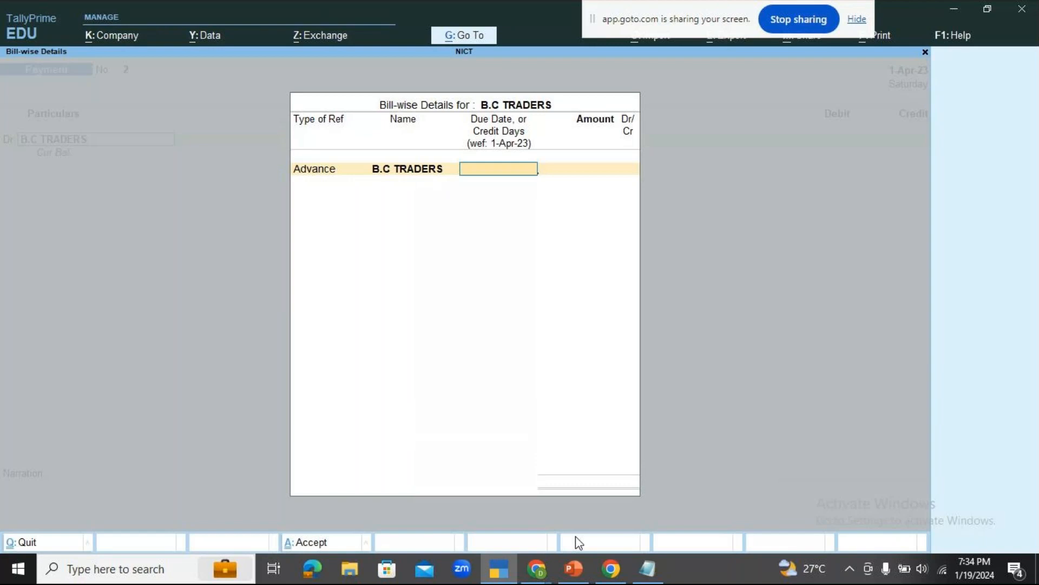
Leave the advance's due date blank, set its amount to 2,000 Dr, and end the bill-wise details list.
key(Return)
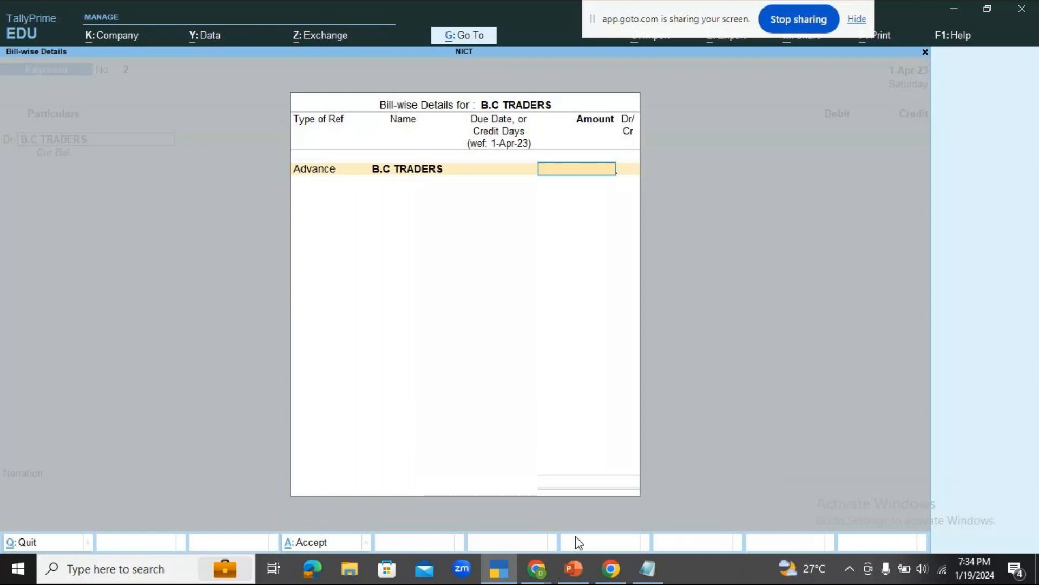
text(2000)
key(Return)
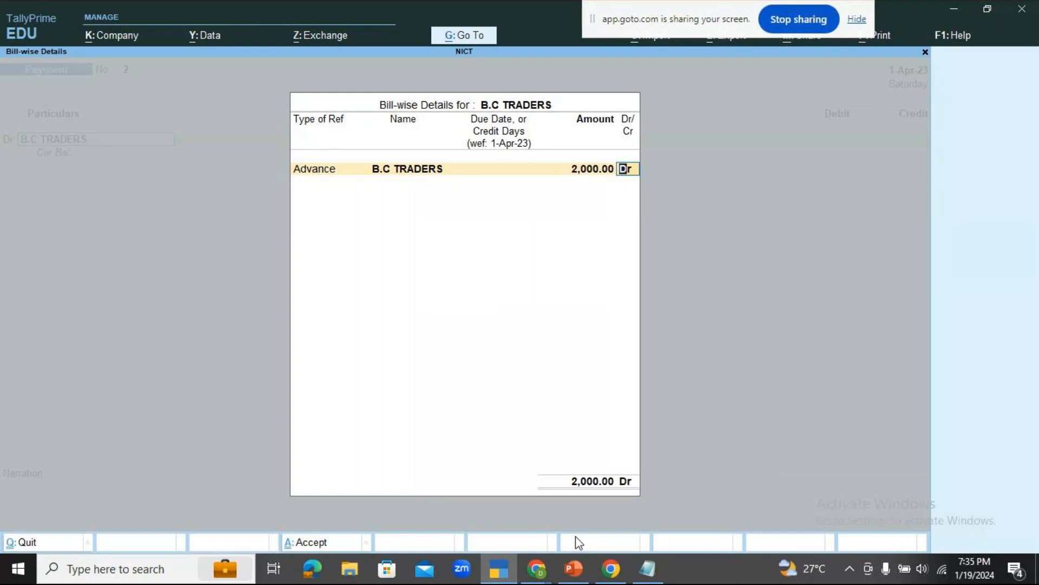
key(Return)
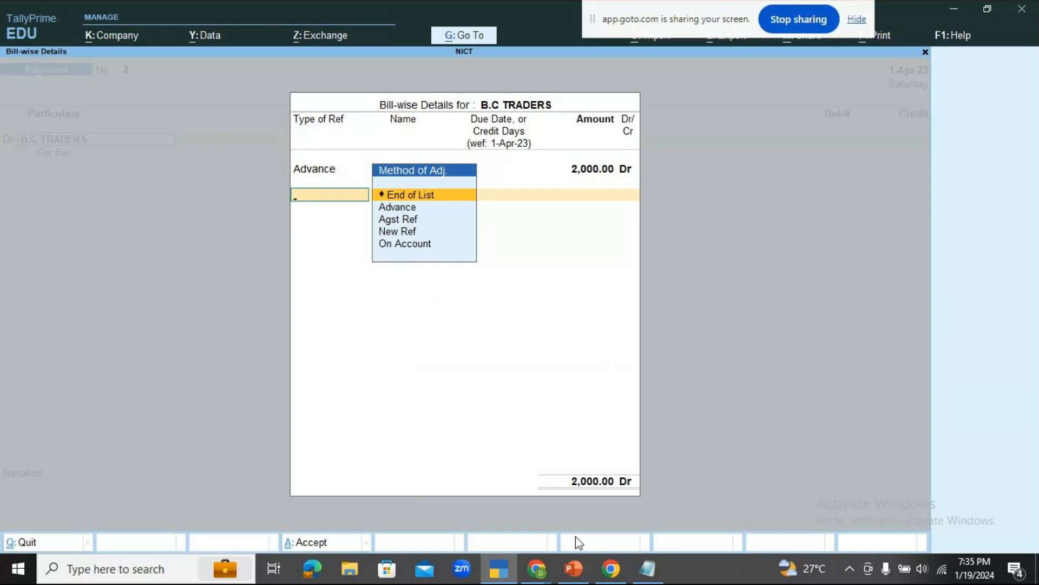
key(Return)
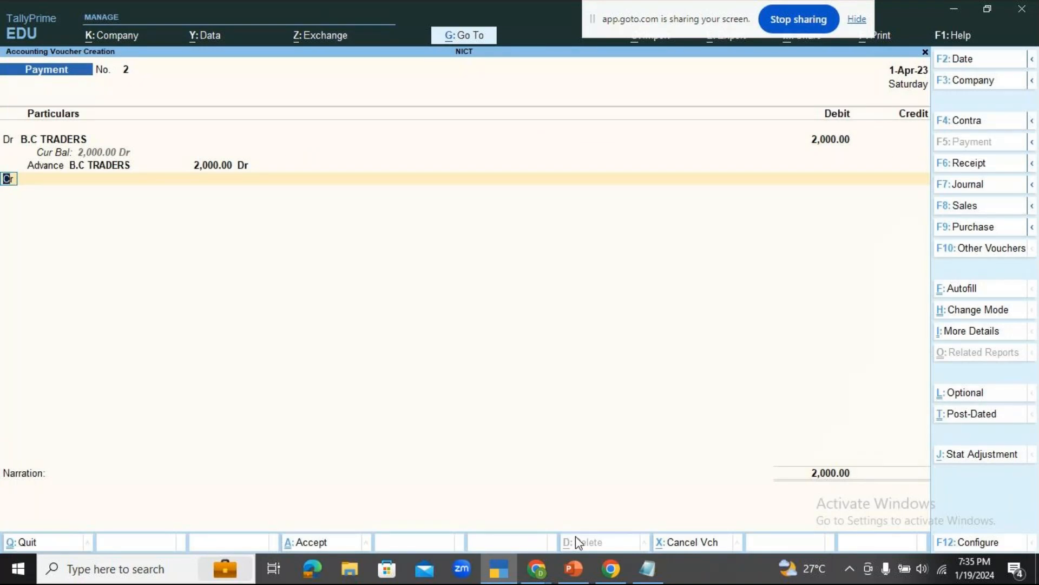
Choose Cash as the credit ledger of the payment voucher and accept 2,000 as its credit amount.
key(Return)
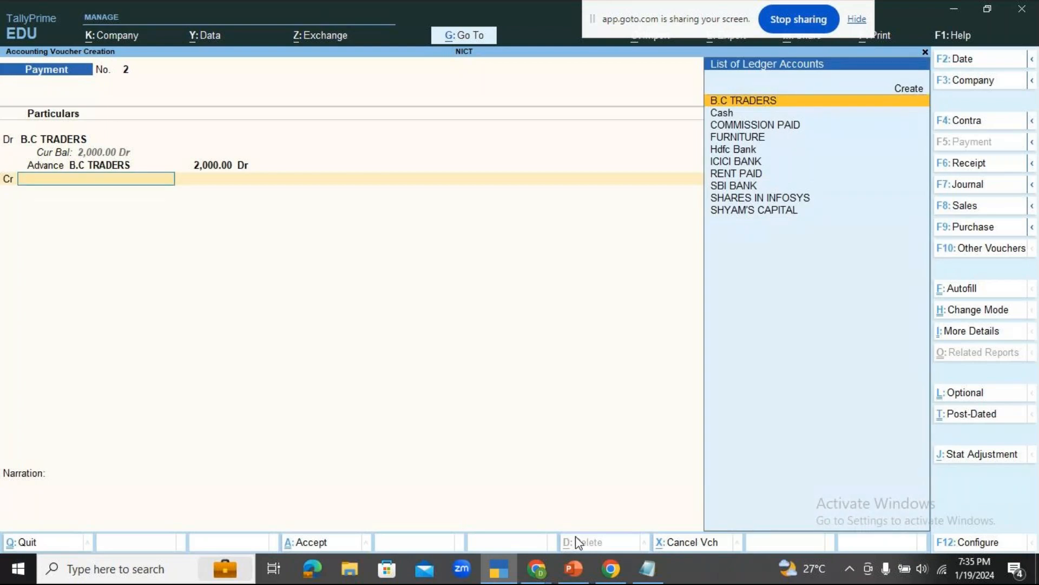
key(Down)
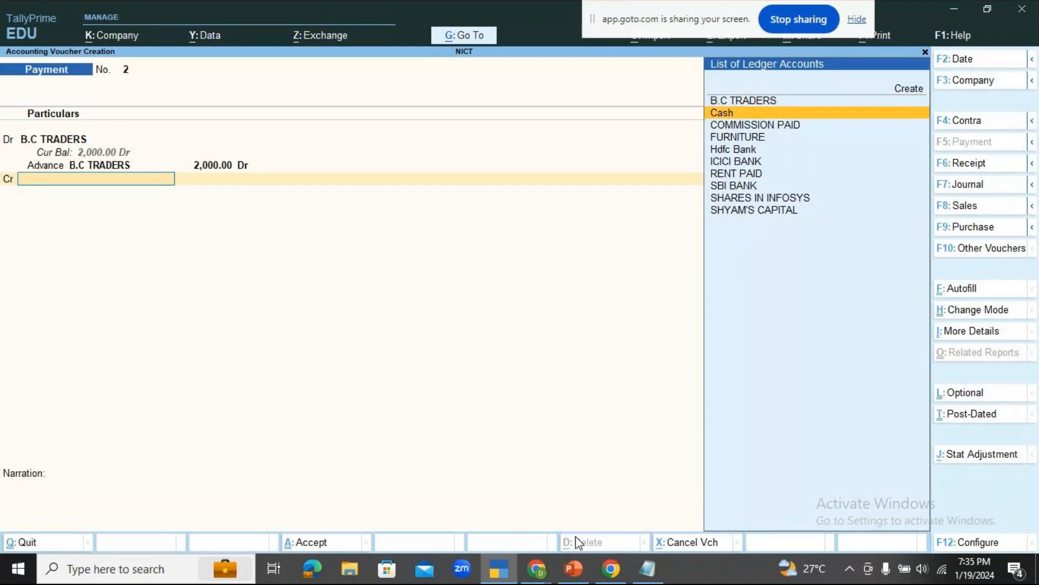
key(Return)
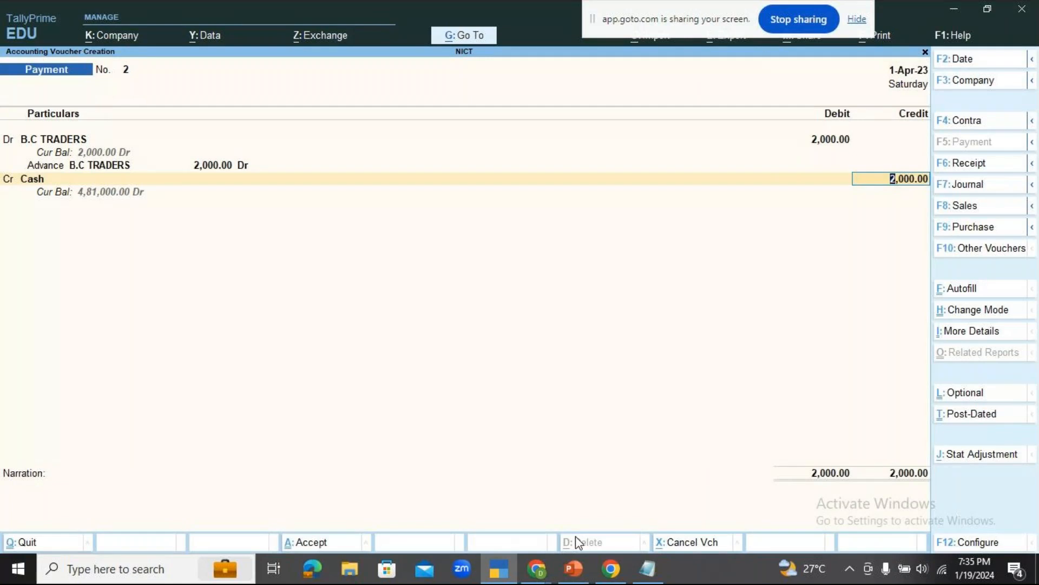
key(Return)
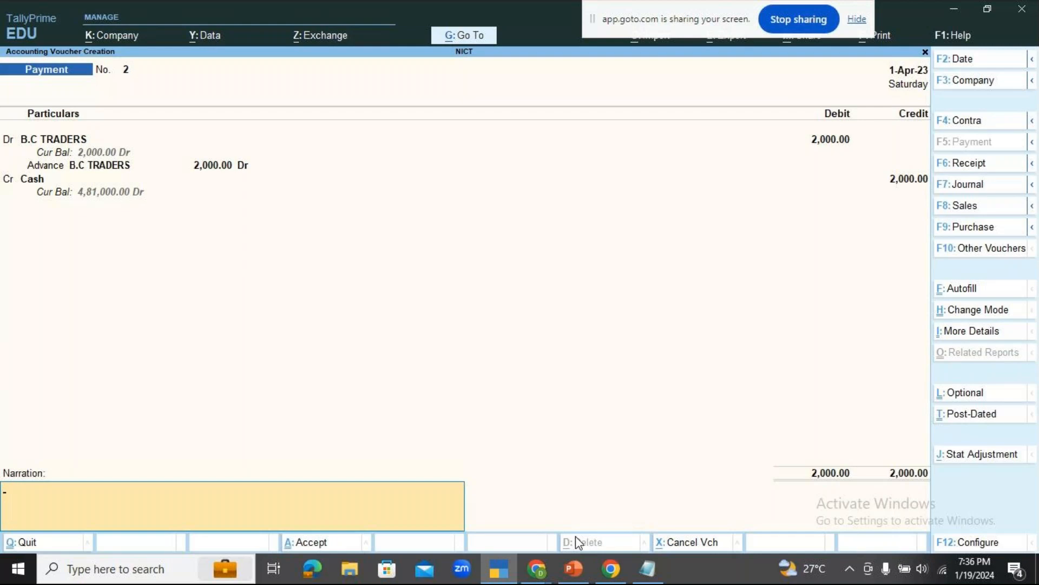
Enter the narration "BEING ADVANCE PAID" and save the payment voucher.
text(BEING ADVANCE PAID)
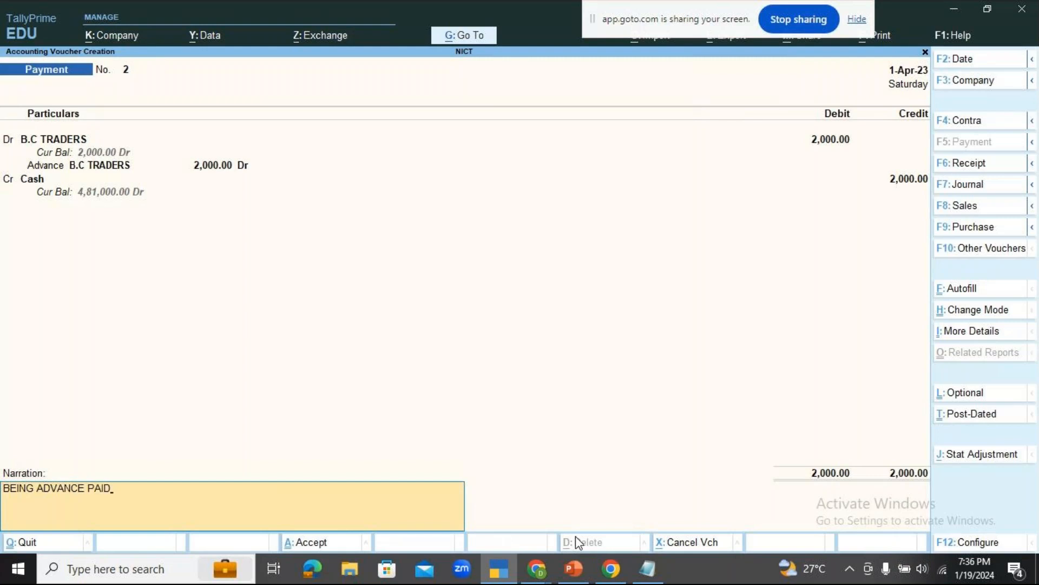
key(Return)
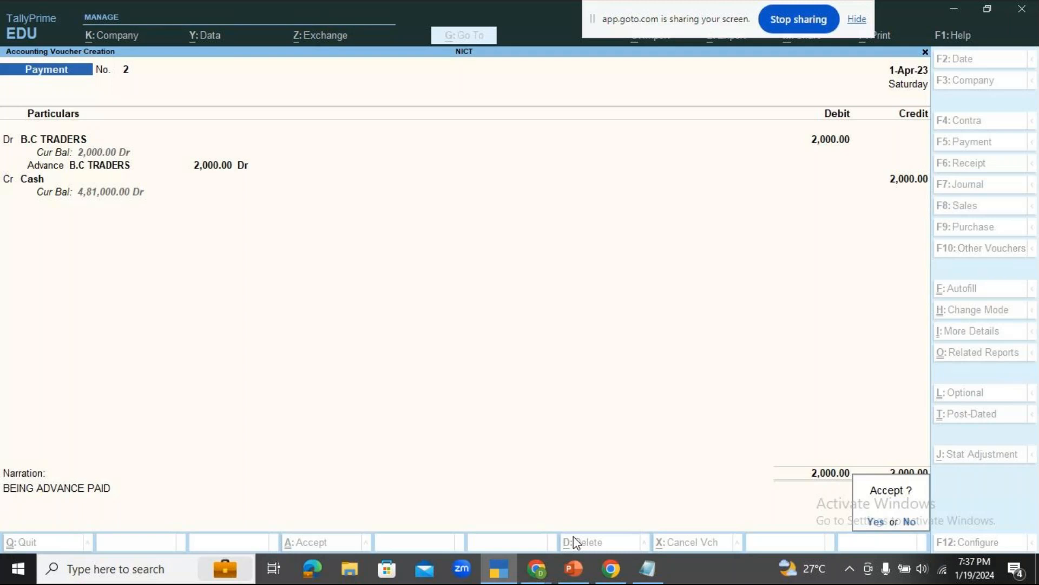
key(Return)
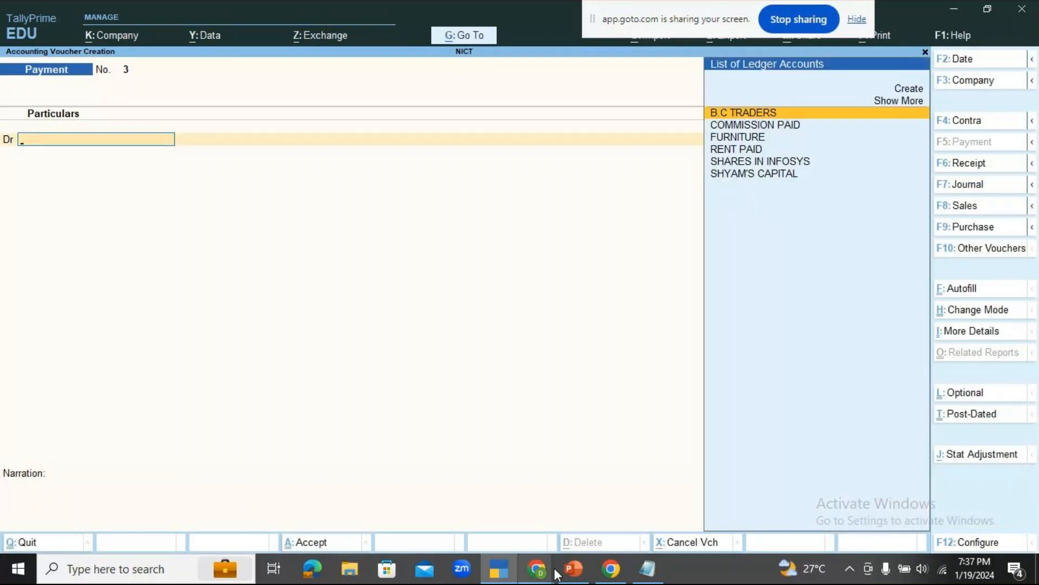
Review the participants' chat messages in the GoTo meeting in Chrome, and return to TallyPrime.
click(537, 569)
click(594, 511)
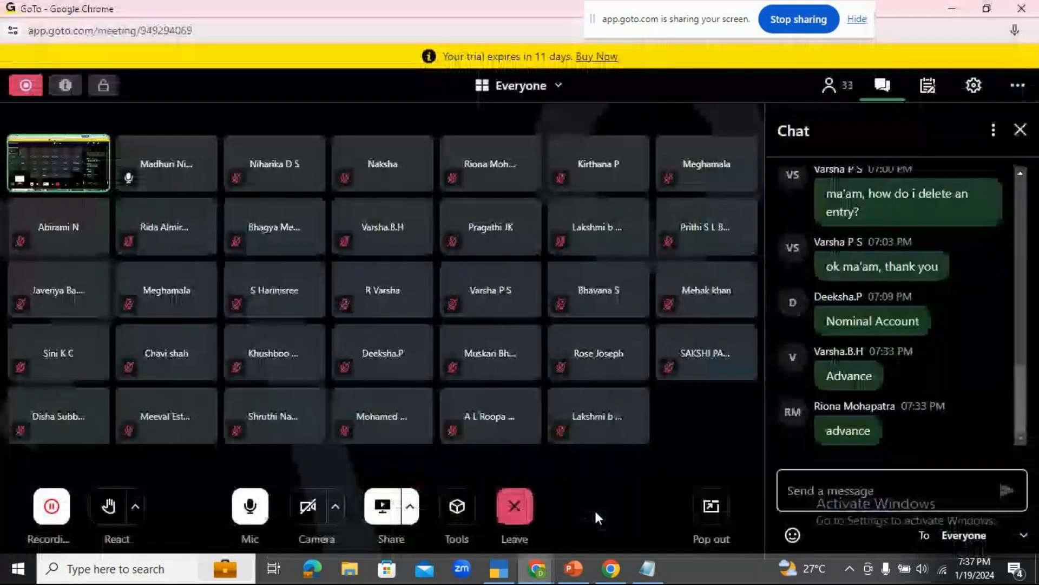
scroll(823, 385, up, 3)
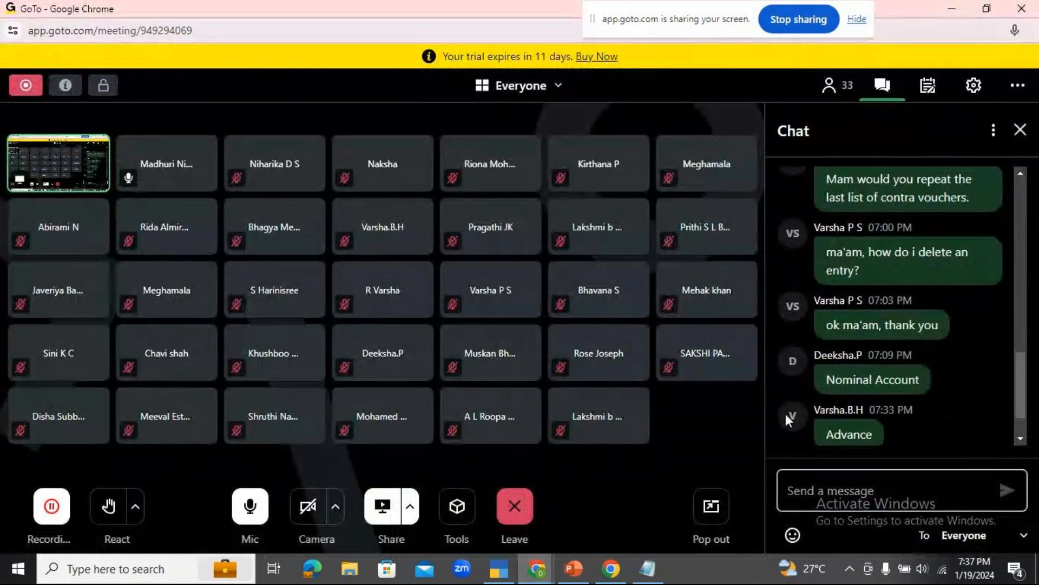
scroll(785, 414, up, 2)
click(538, 567)
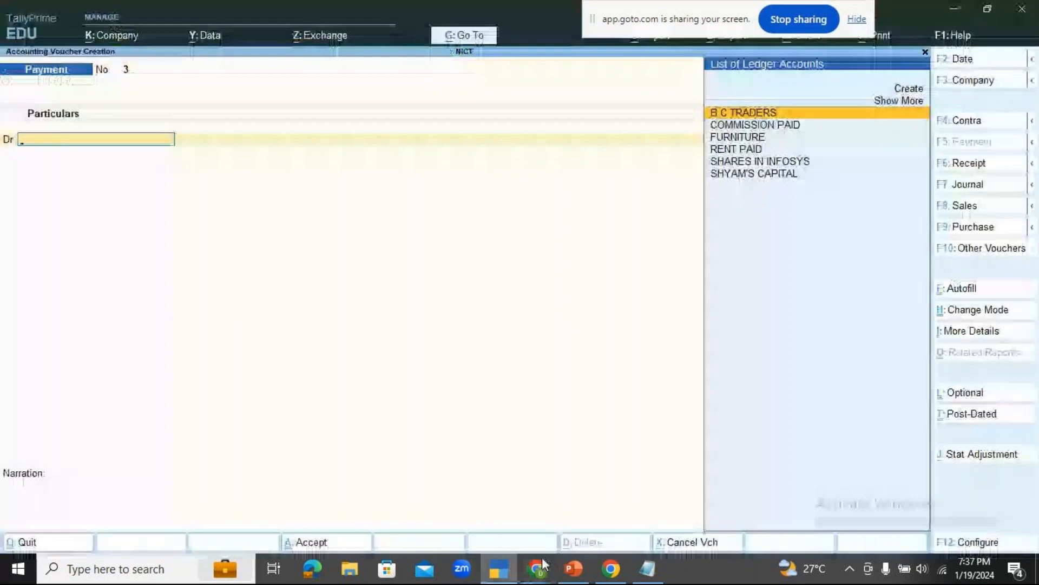
Switch to PowerPoint and show slide 10, the practical exercises on payment vouchers, as a slide show.
click(573, 567)
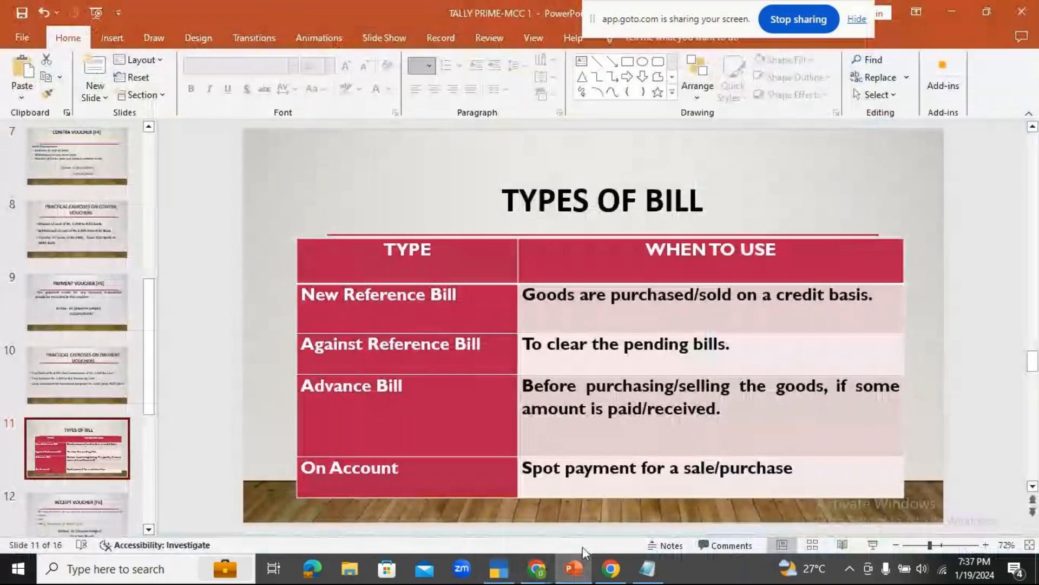
click(75, 378)
click(876, 544)
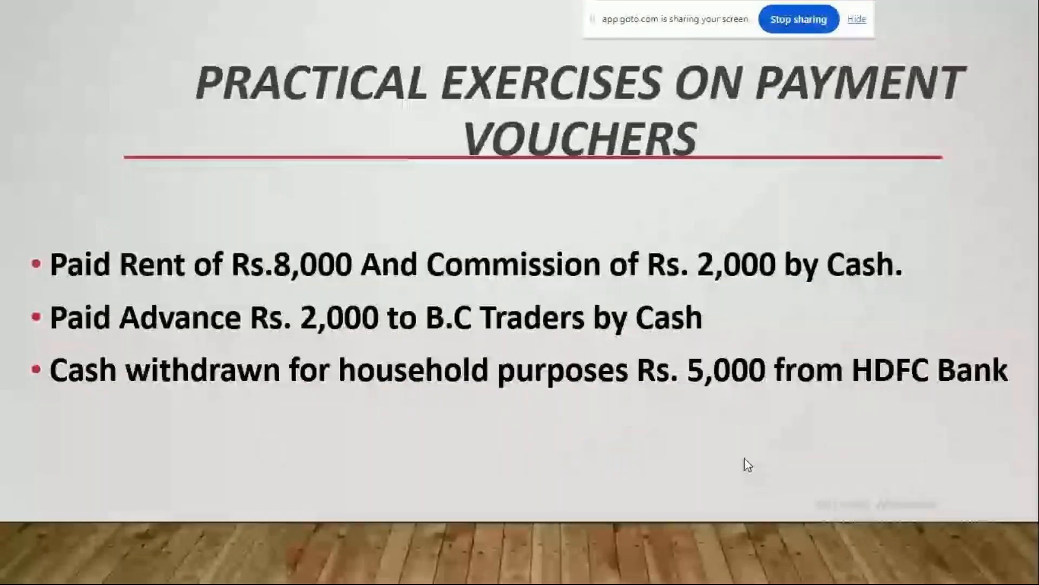
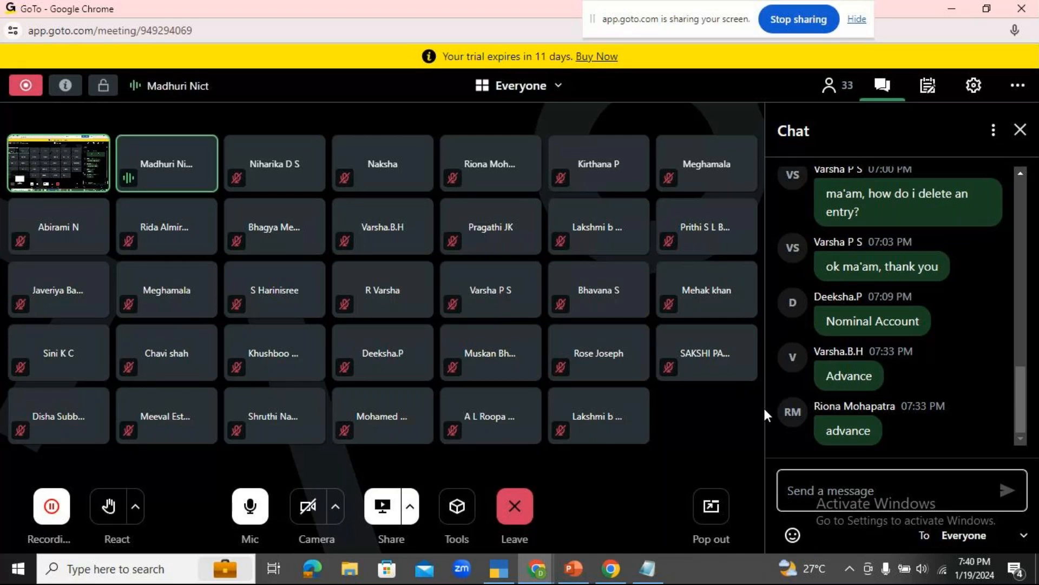
Switch to Notepad and replace the old entry with "DR. DRAWINGS" and "CR. HDFC BANK" on separate lines.
click(498, 569)
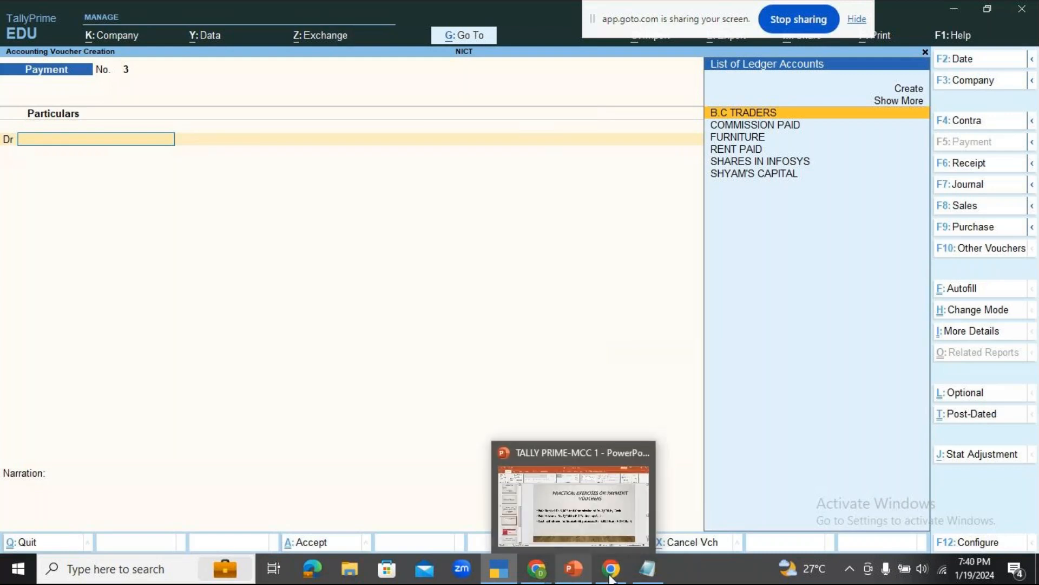
click(647, 569)
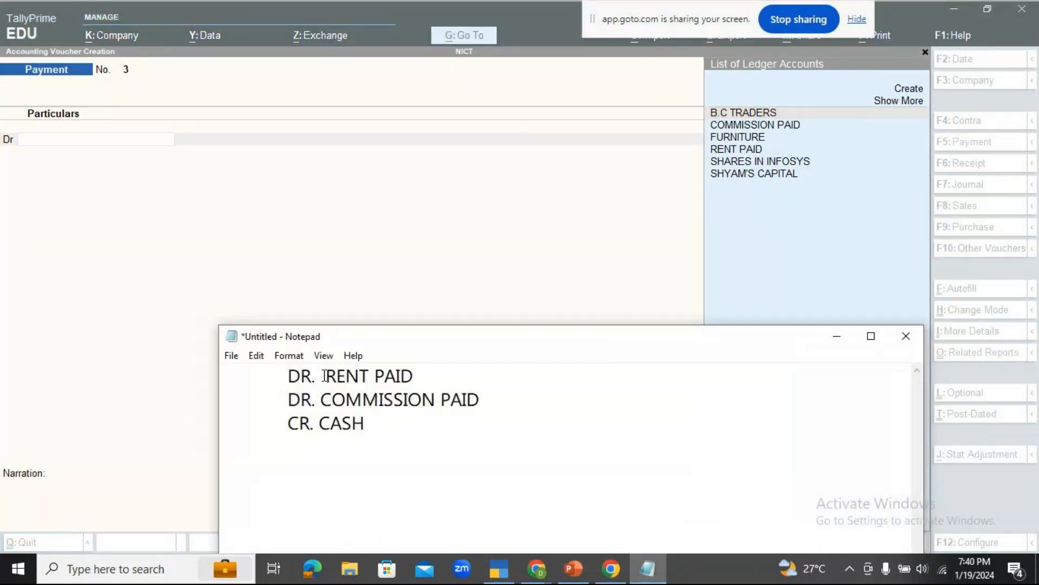
drag(323, 376, 380, 427)
key(BackSpace)
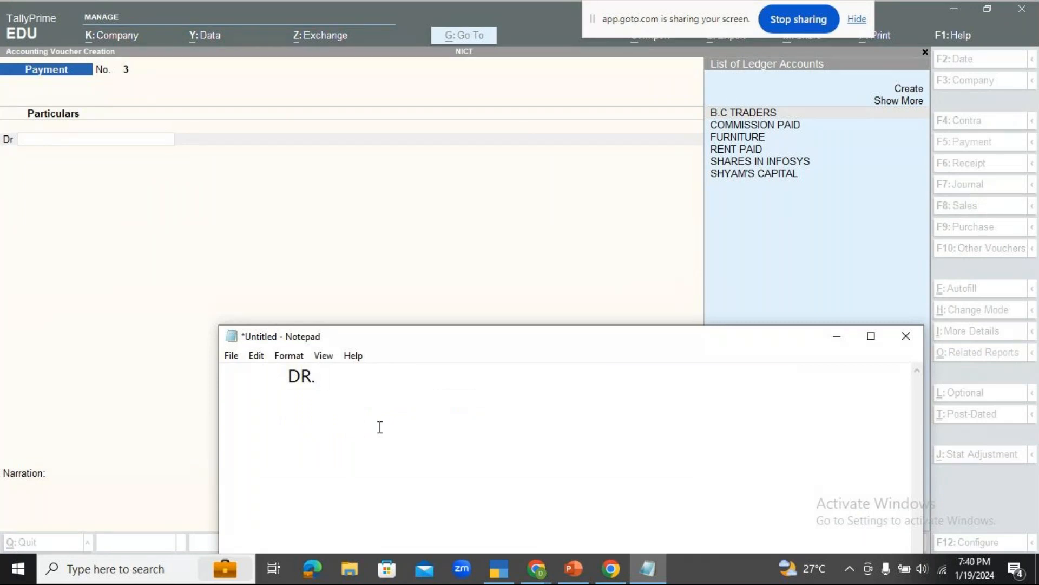
text(DRAWIN)
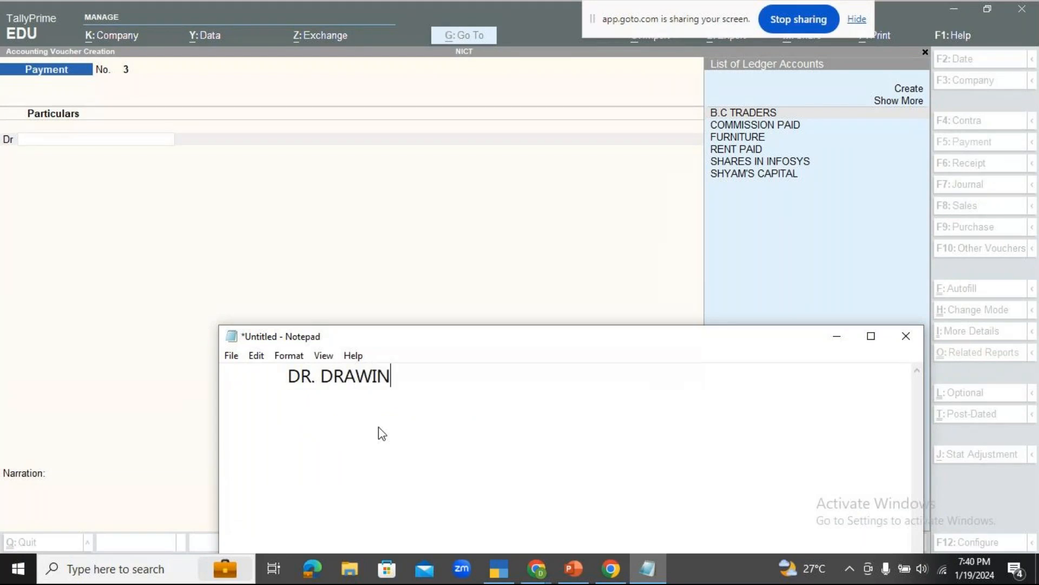
text(GS)
key(Return)
text(CR. H)
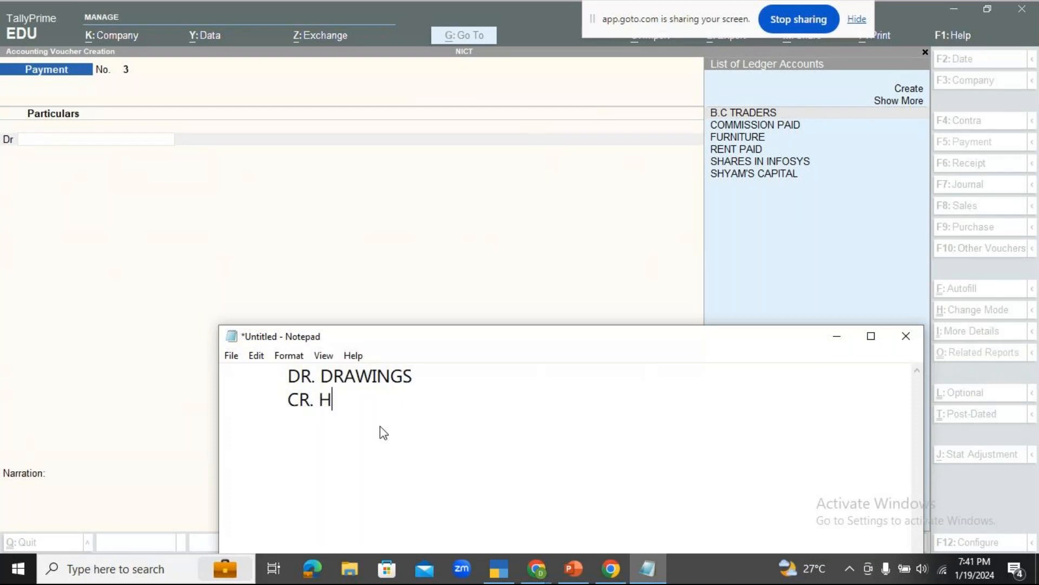
text(DFC BANK)
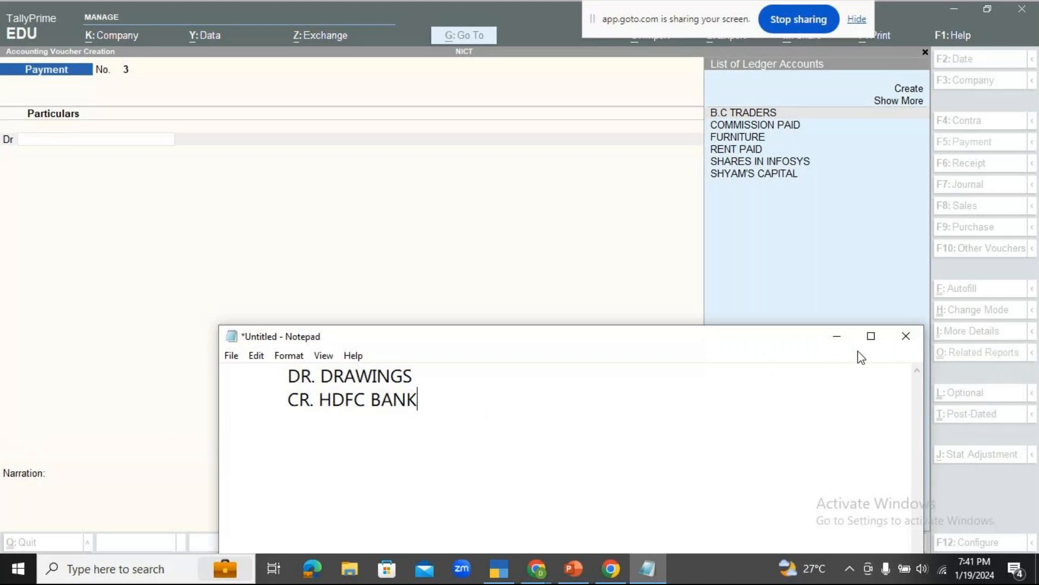
Return to TallyPrime and start creating a new ledger named DRAWINGS from the debit line of the payment voucher.
click(556, 242)
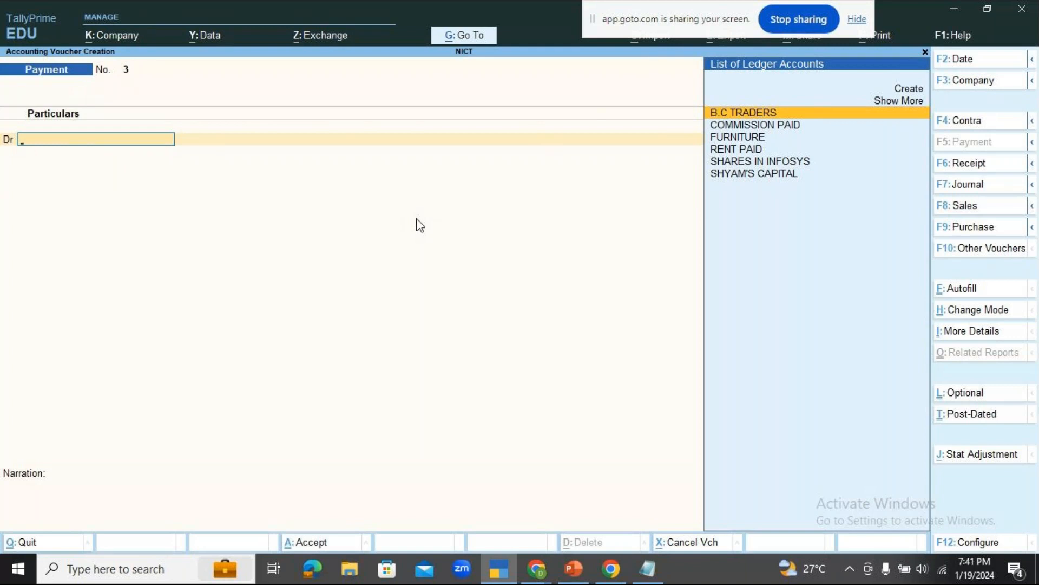
key(Up)
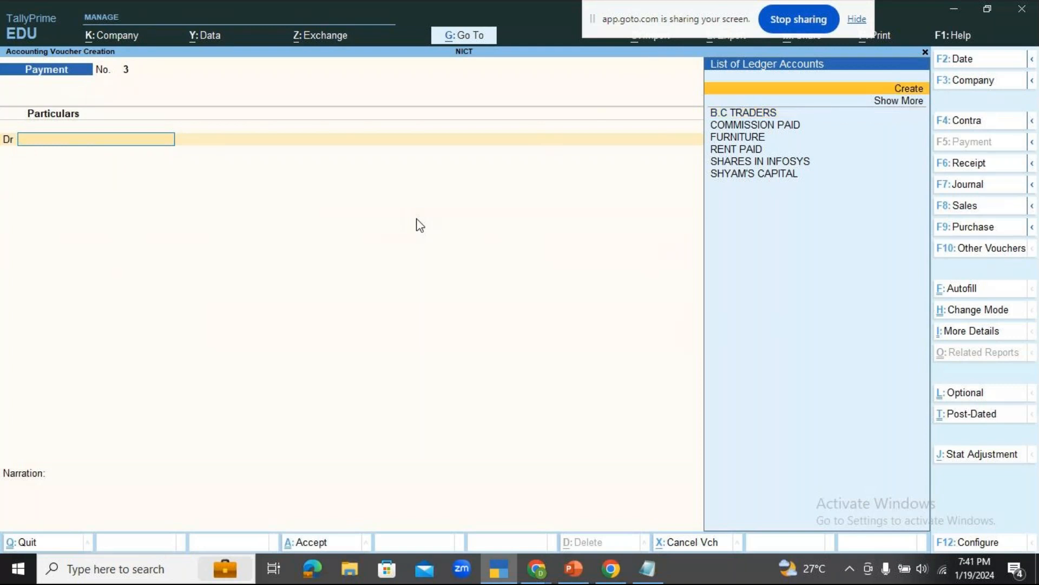
key(Return)
text(DRAWINGS)
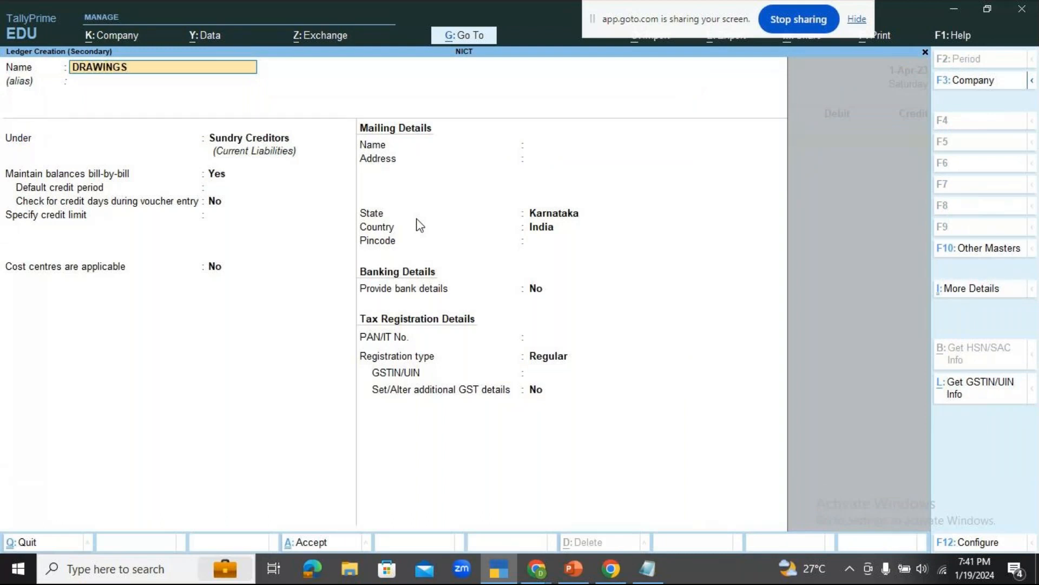
key(Return)
key(Return)
Place the DRAWINGS ledger under Capital Account, keep the remaining details as they are, and save it.
text(C)
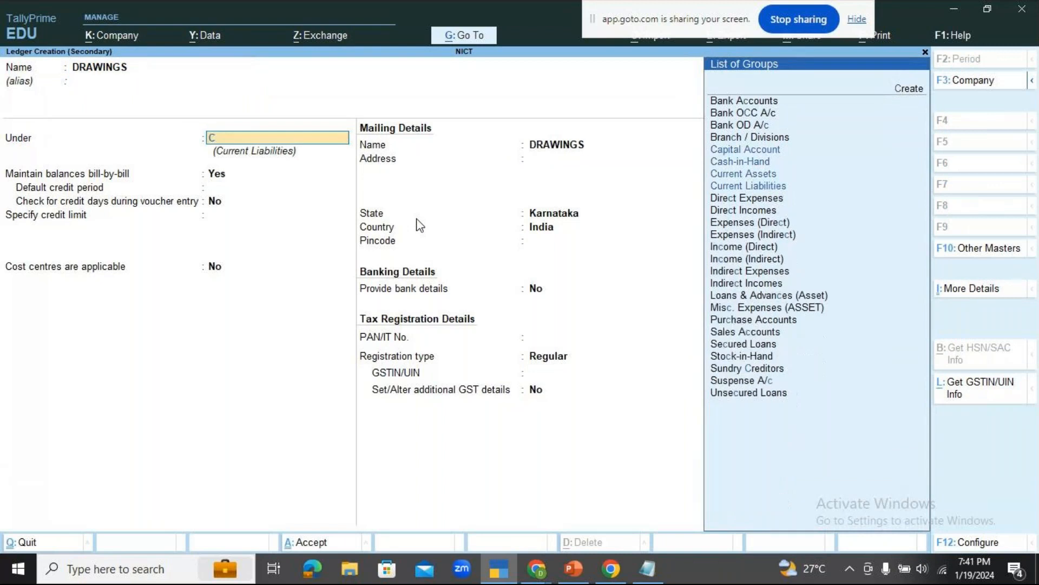
text(APIT)
key(Return)
key(Return)
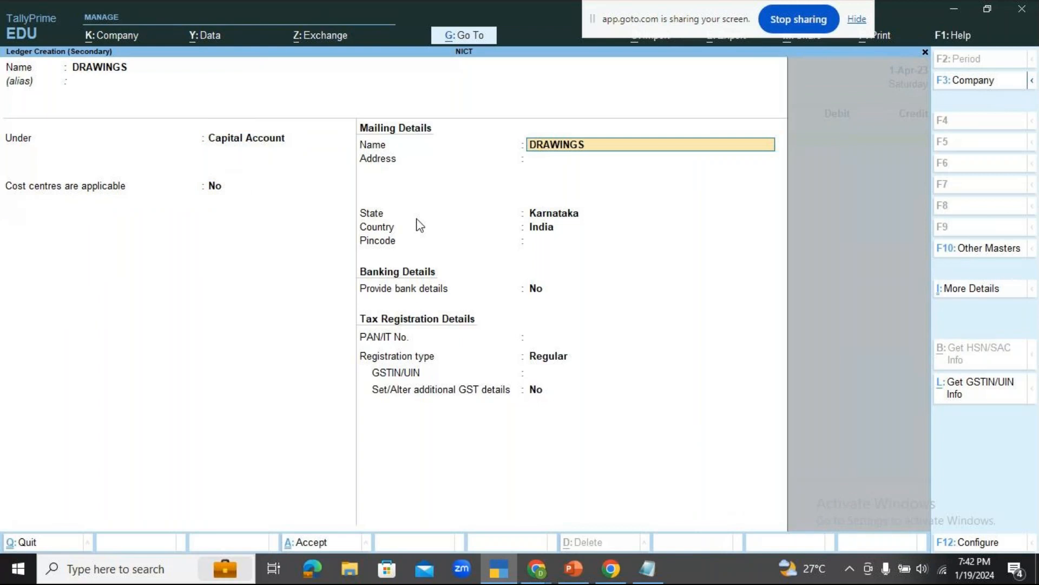
key(Return)
key(Return)
key(Return)
key(Return)
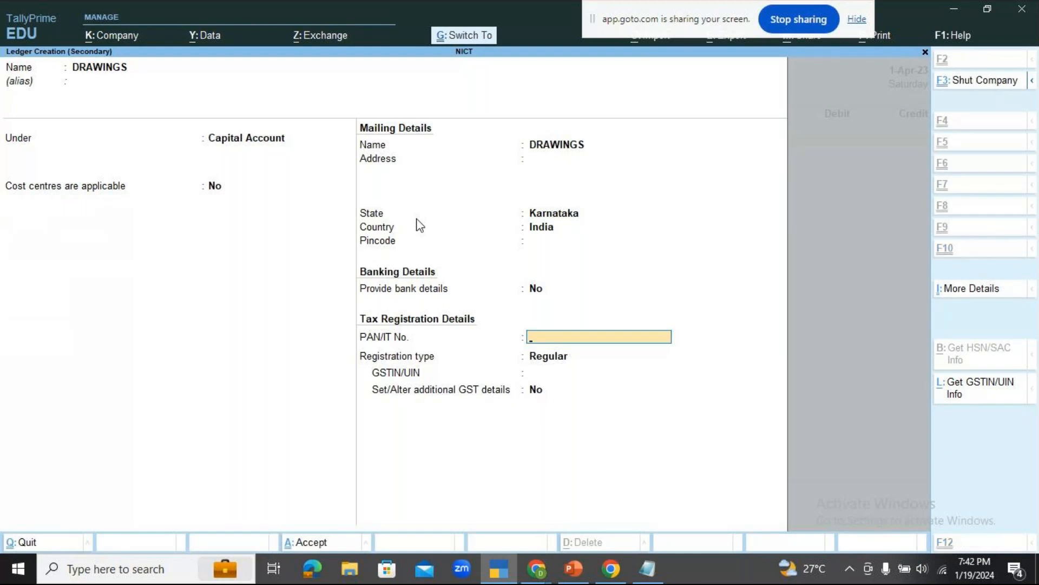
key(ctrl+a)
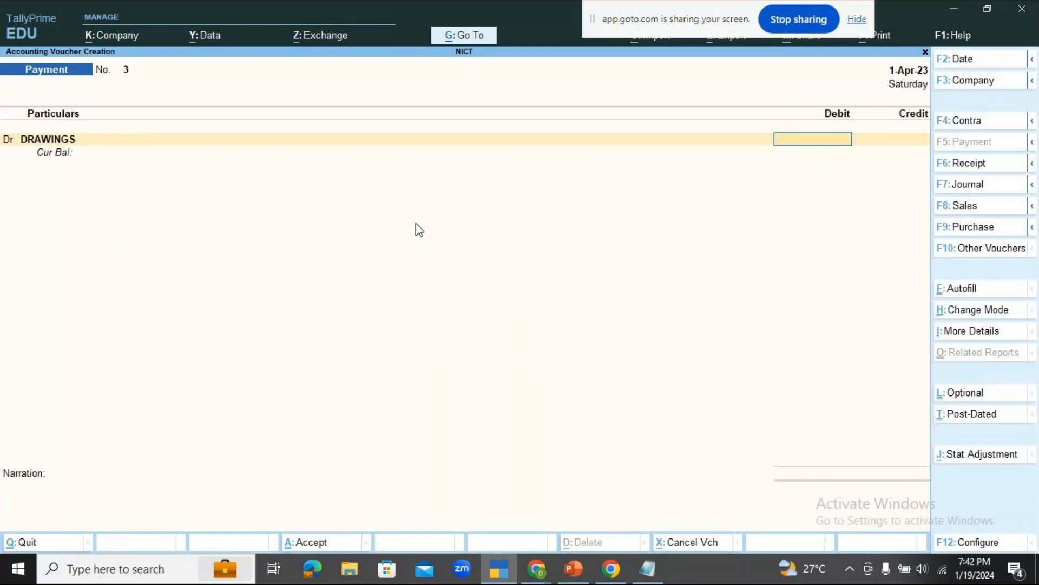
Enter 5,000 as the debit amount for DRAWINGS in the payment voucher.
text(5,)
text(000)
key(Return)
key(Return)
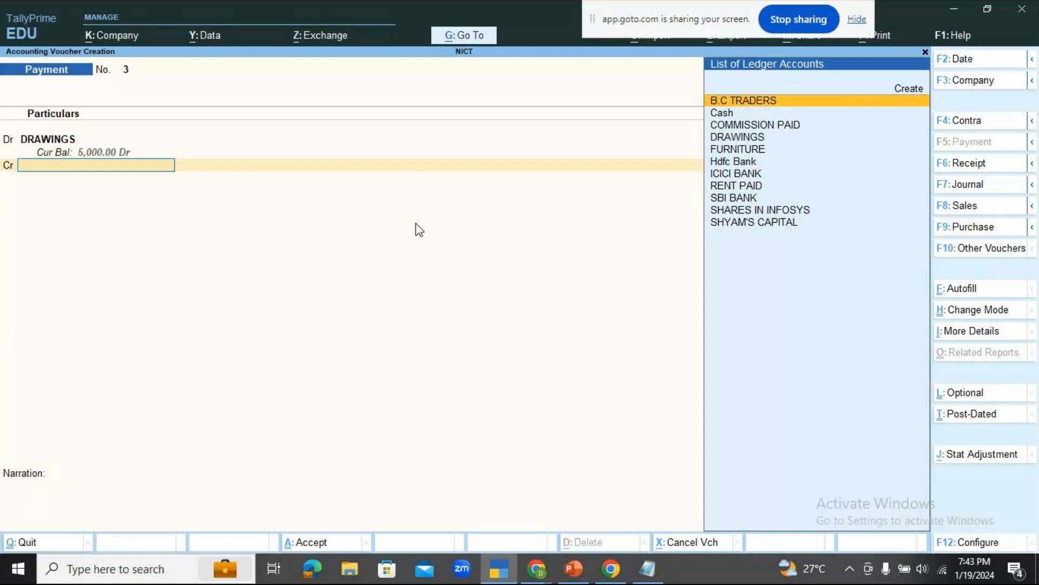
Open the Cash/Bank Book report without closing the voucher, and check the closing balance of Hdfc Bank.
key(alt)
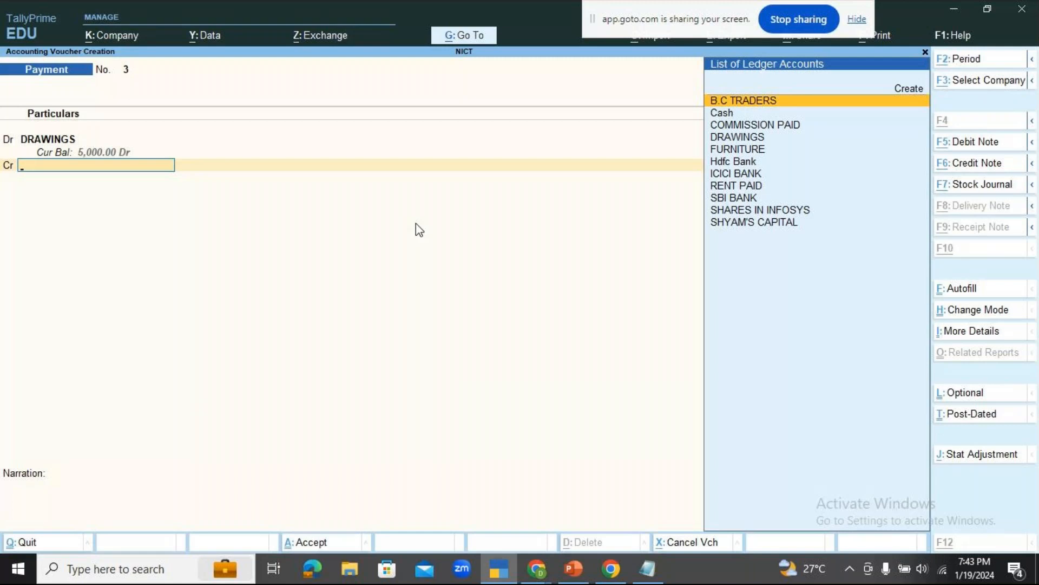
key(alt+g)
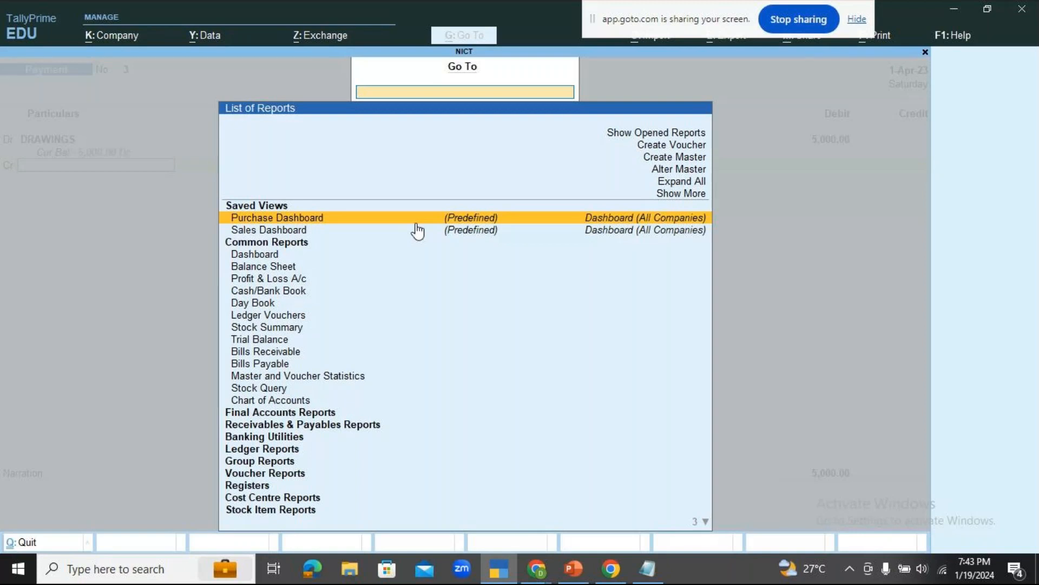
key(Down)
key(Down)
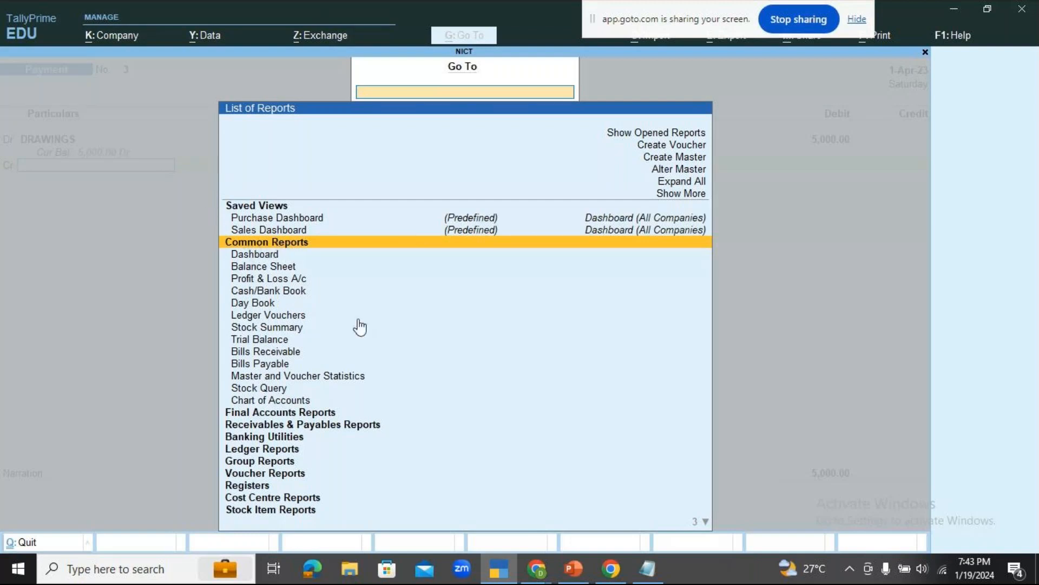
key(Down)
key(Down)
key(Down)
key(Down)
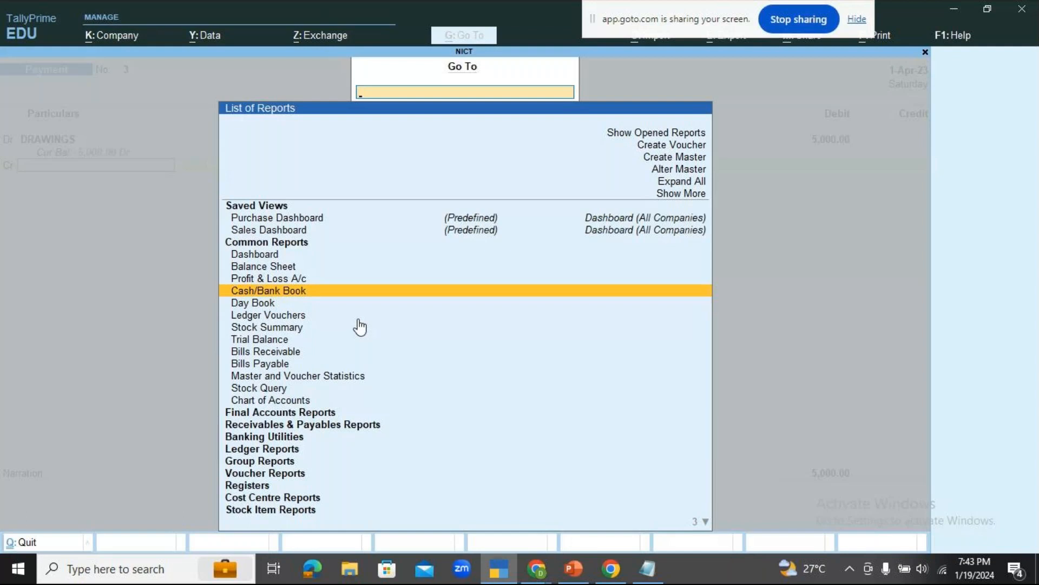
key(Return)
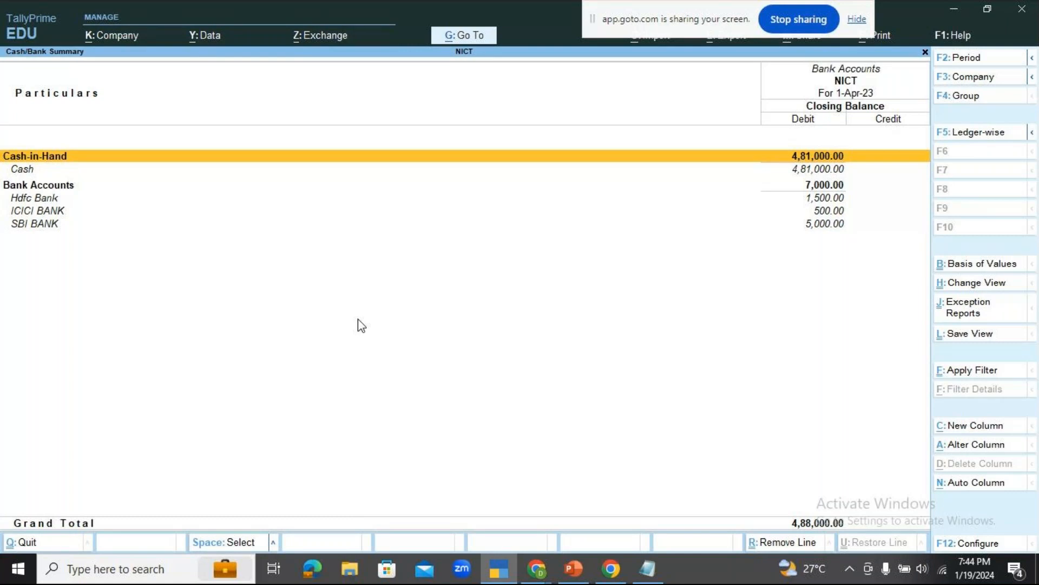
key(Down)
key(Down)
key(Down)
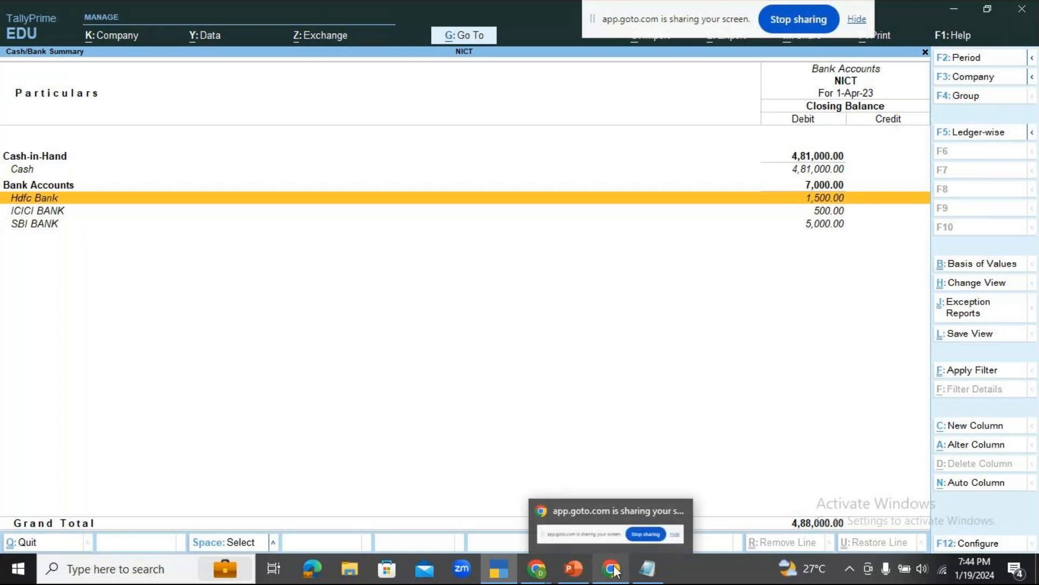
Check the GoTo meeting chat in Chrome, and return to the Cash/Bank Summary in TallyPrime.
mouse_move(573, 569)
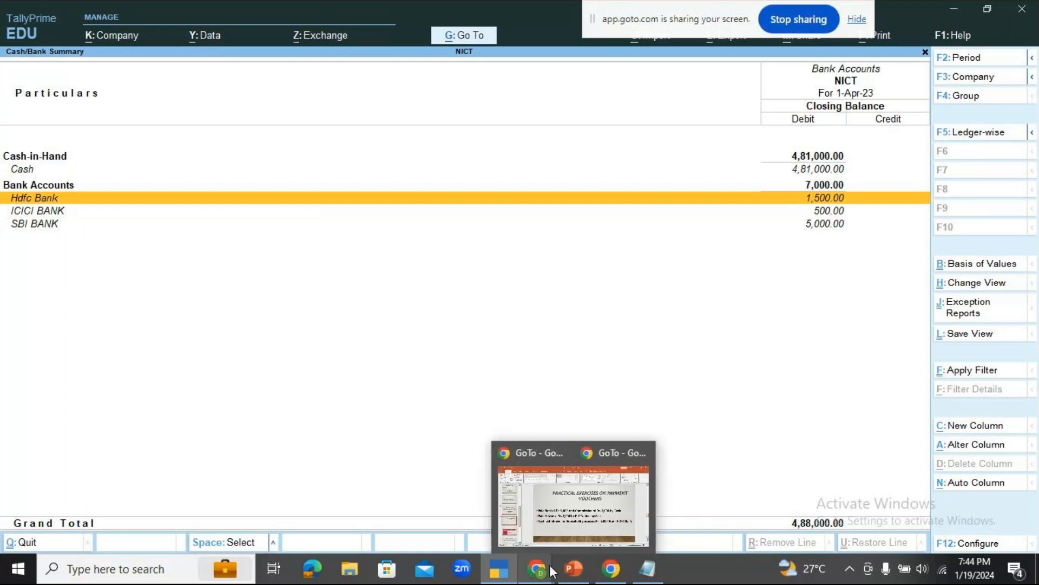
click(577, 508)
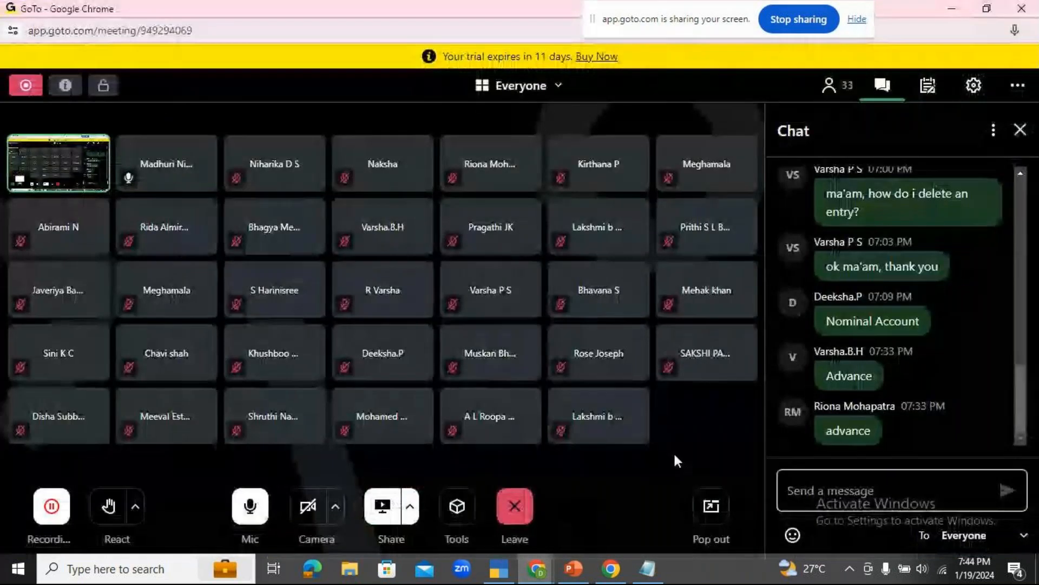
click(498, 569)
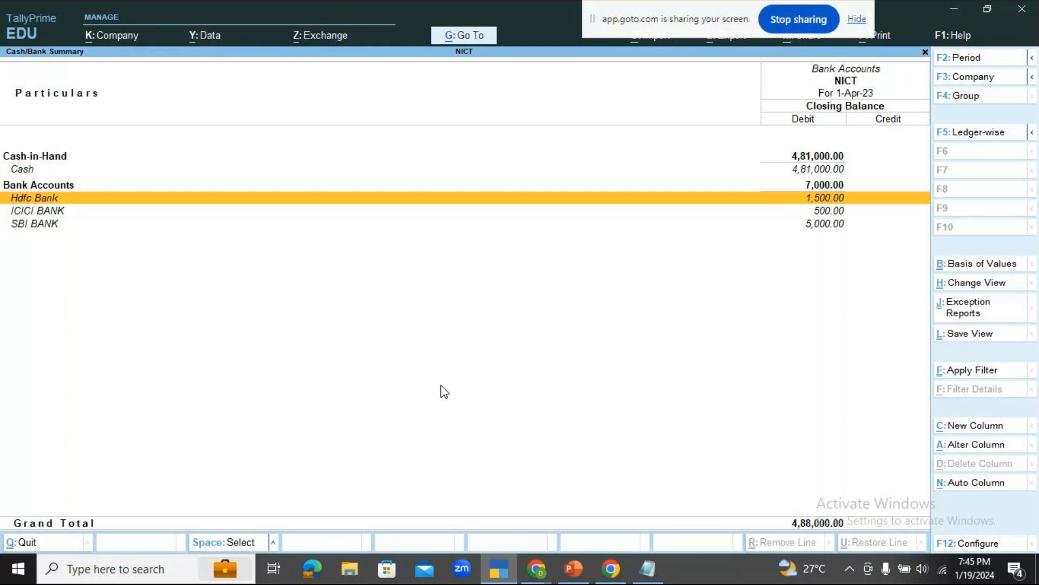
Open a new voucher from the Cash/Bank Summary and change its type to Contra.
key(alt)
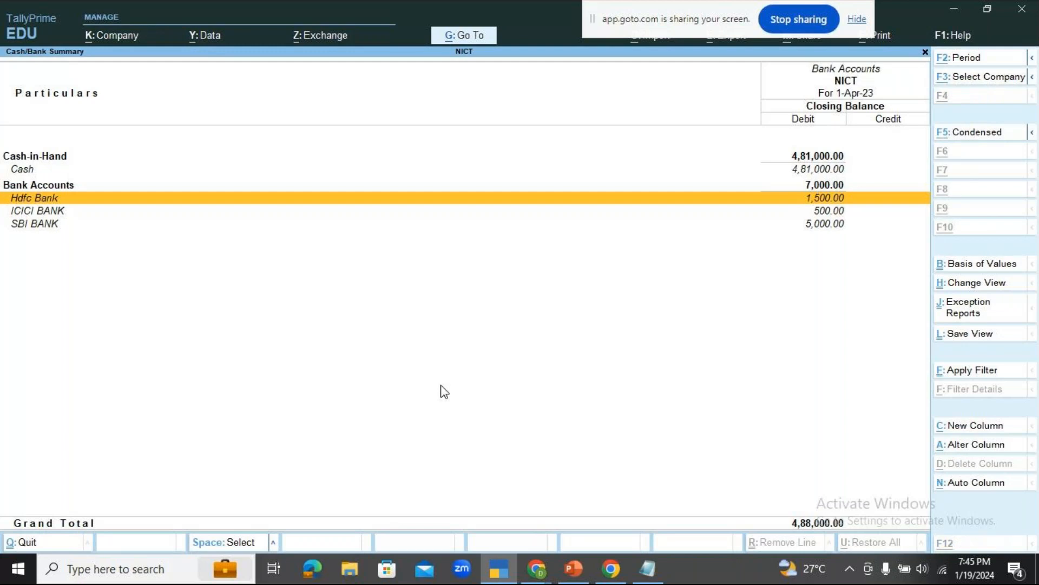
key(alt+g)
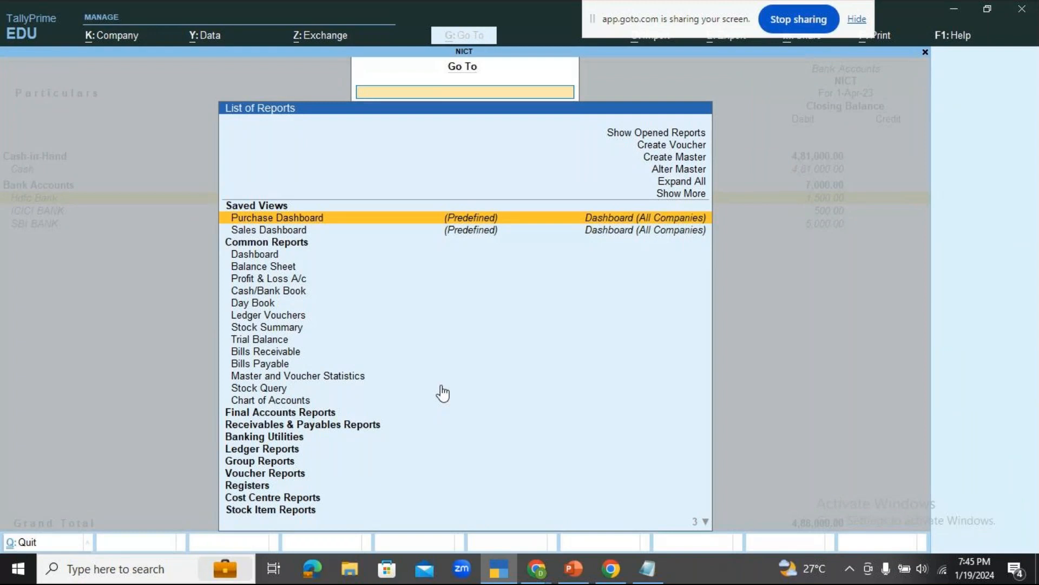
key(Up)
key(Up)
key(Up)
key(Up)
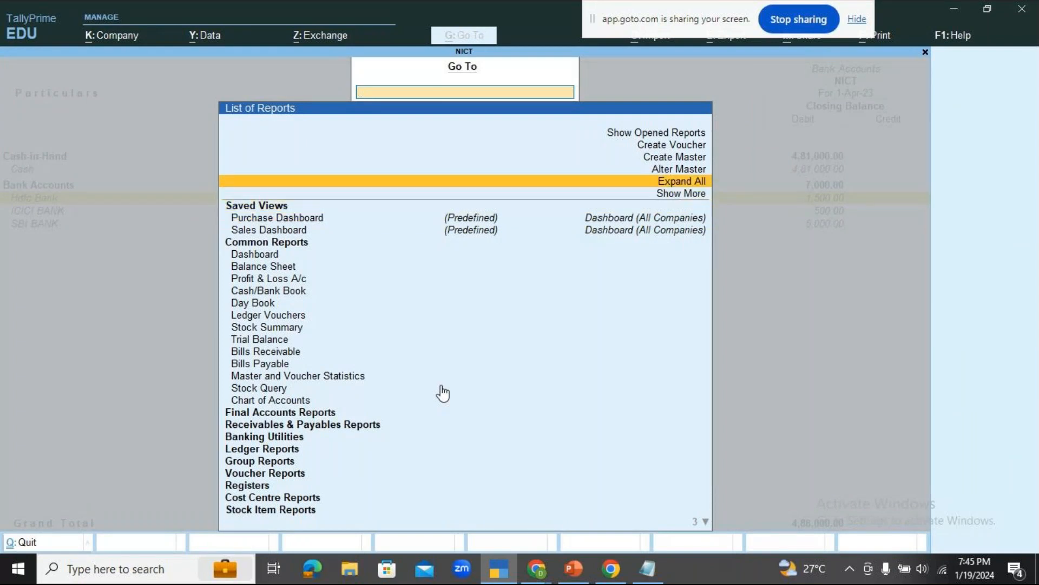
key(Up)
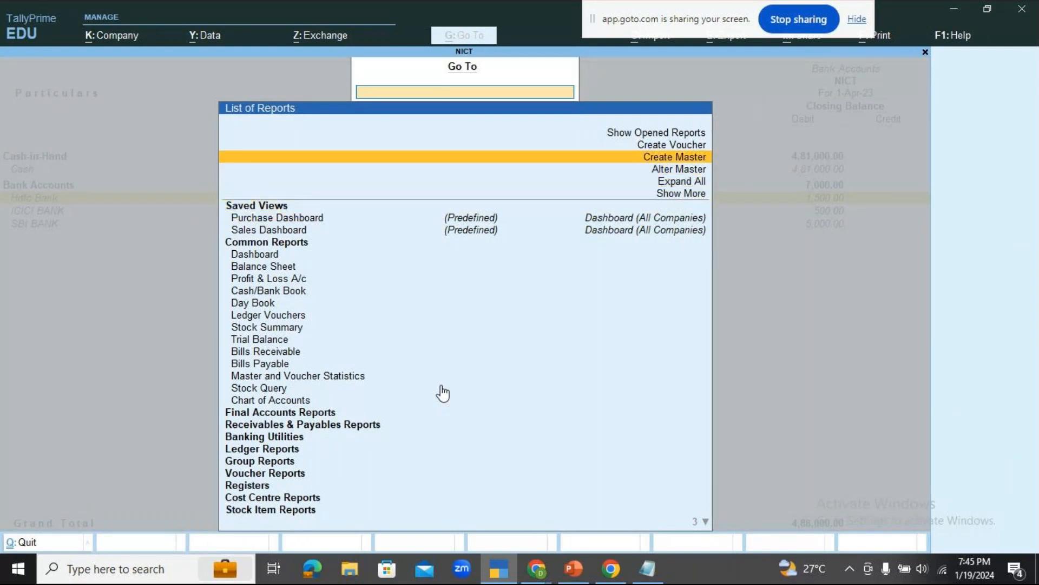
key(Up)
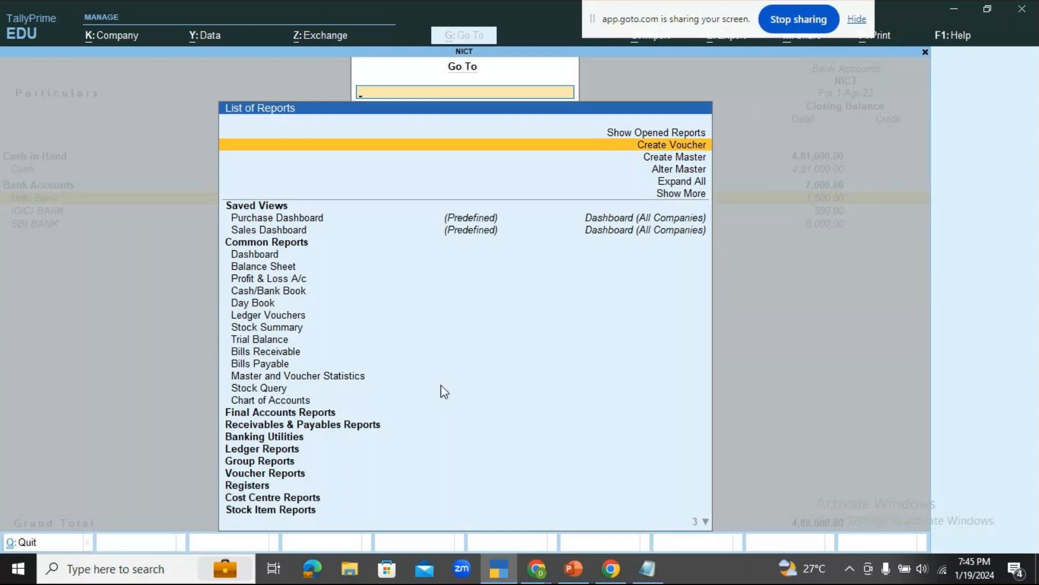
key(Return)
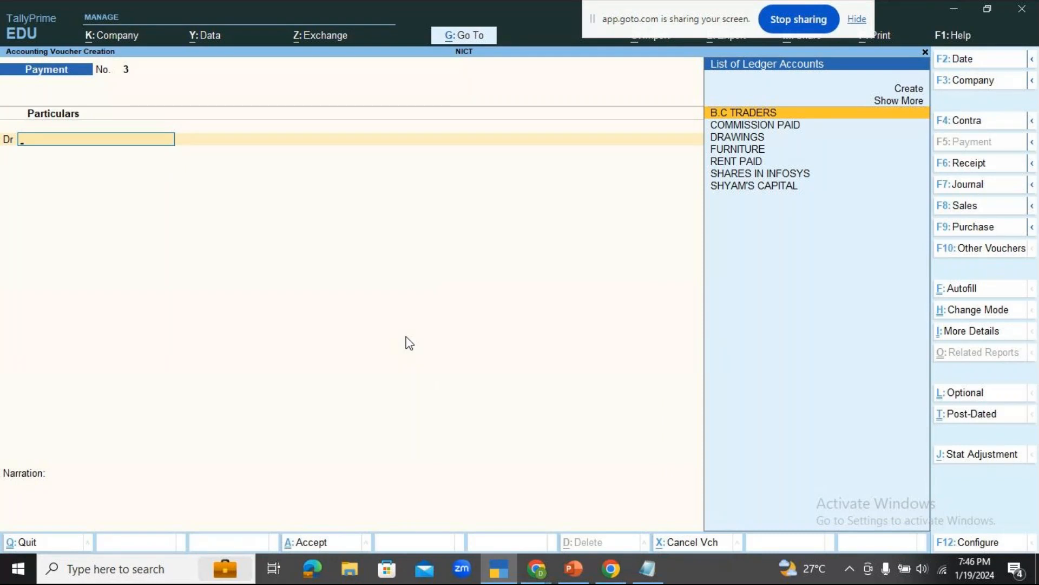
key(F4)
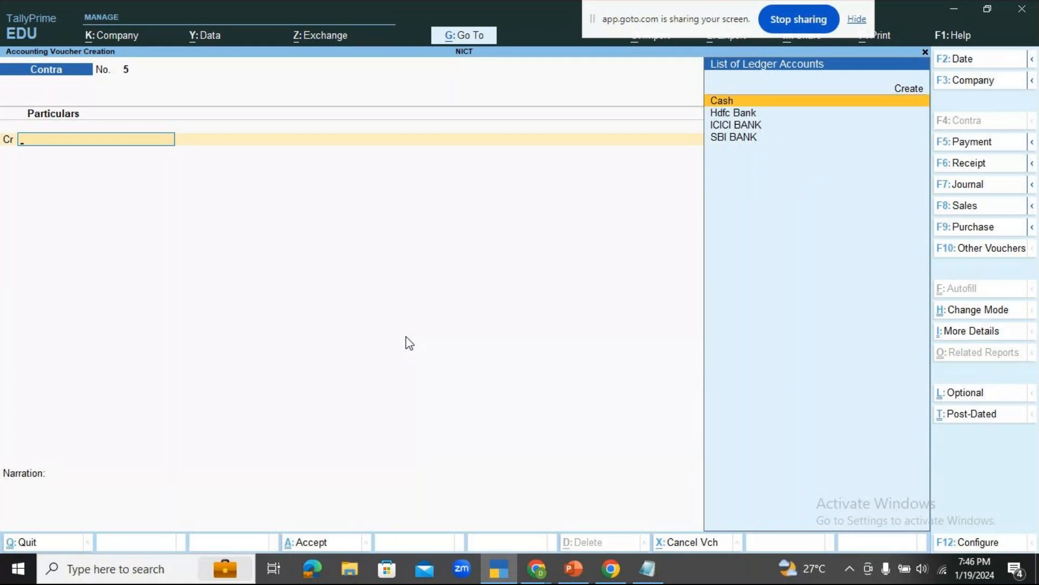
Choose SBI BANK as the credit ledger of the contra voucher.
click(734, 113)
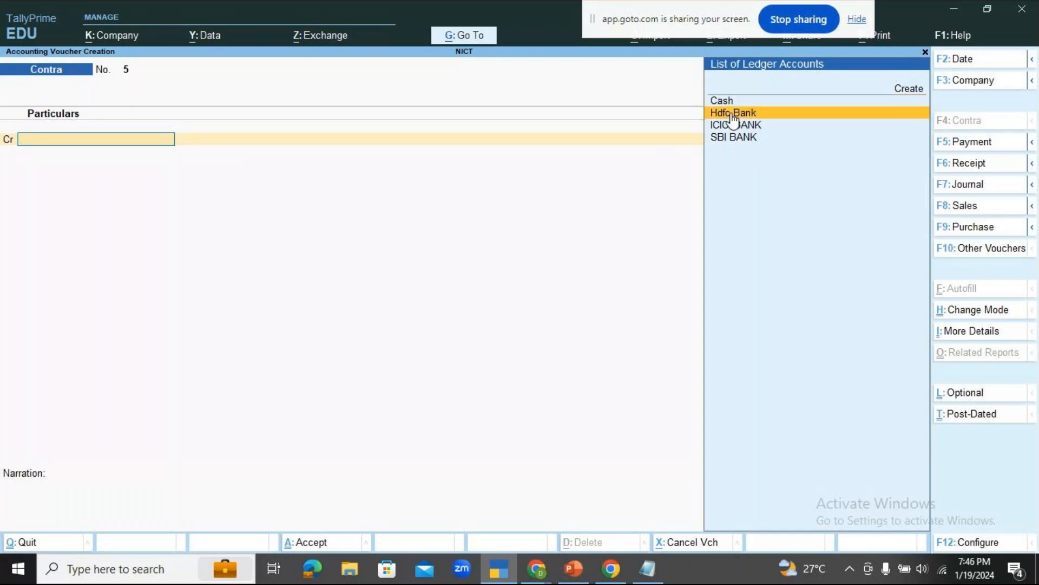
key(Down)
key(Down)
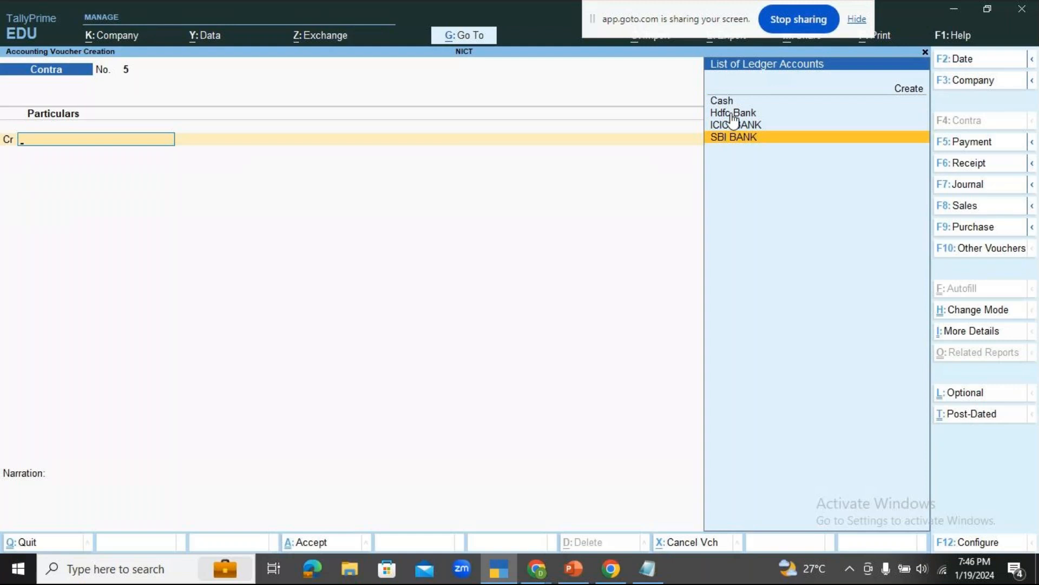
key(Return)
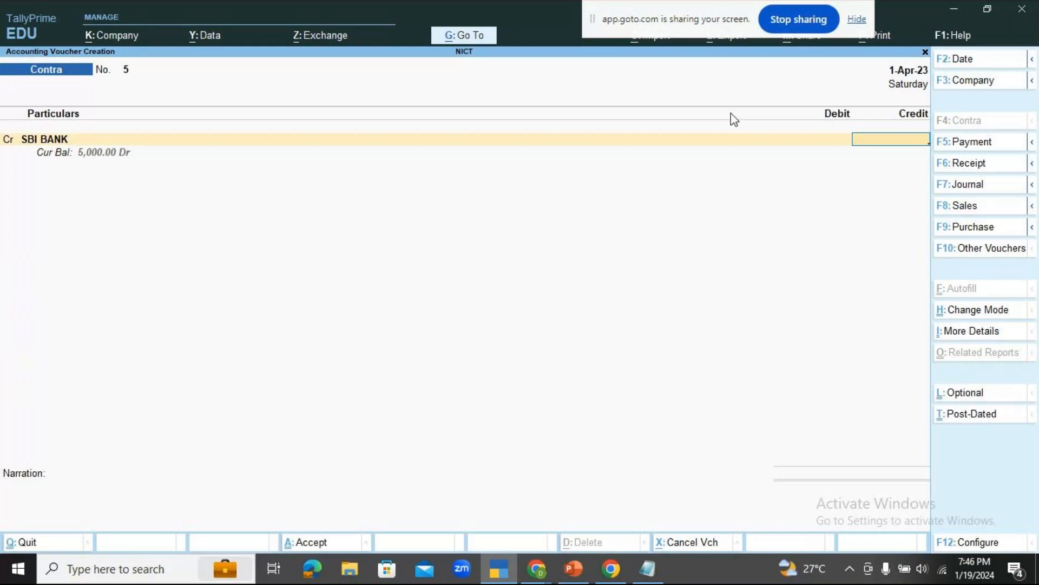
Credit SBI BANK with 4,500 in the contra voucher and set its bank allocation's transaction type to e-Fund Transfer.
text(4500)
key(Return)
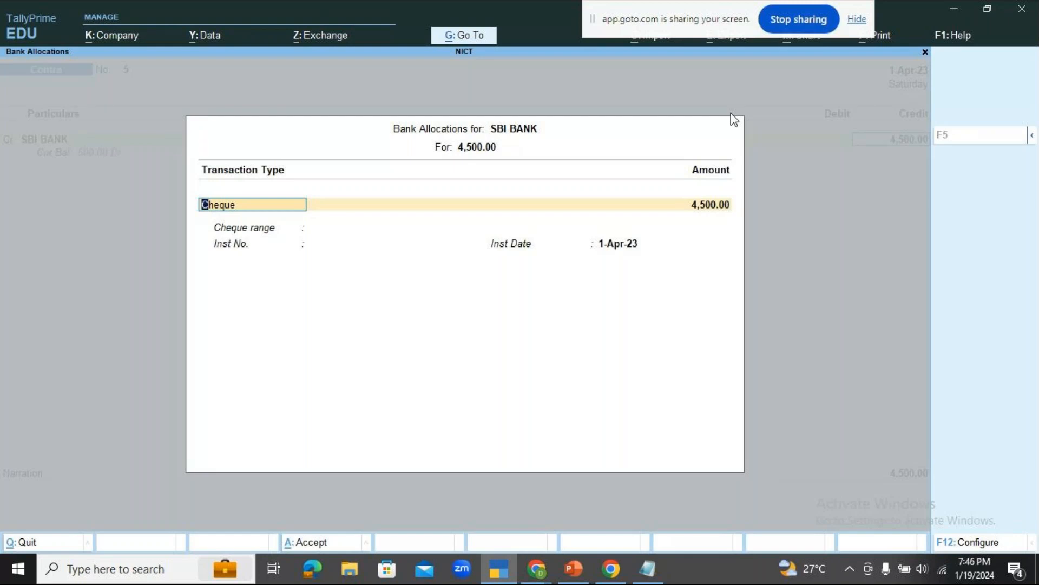
key(BackSpace)
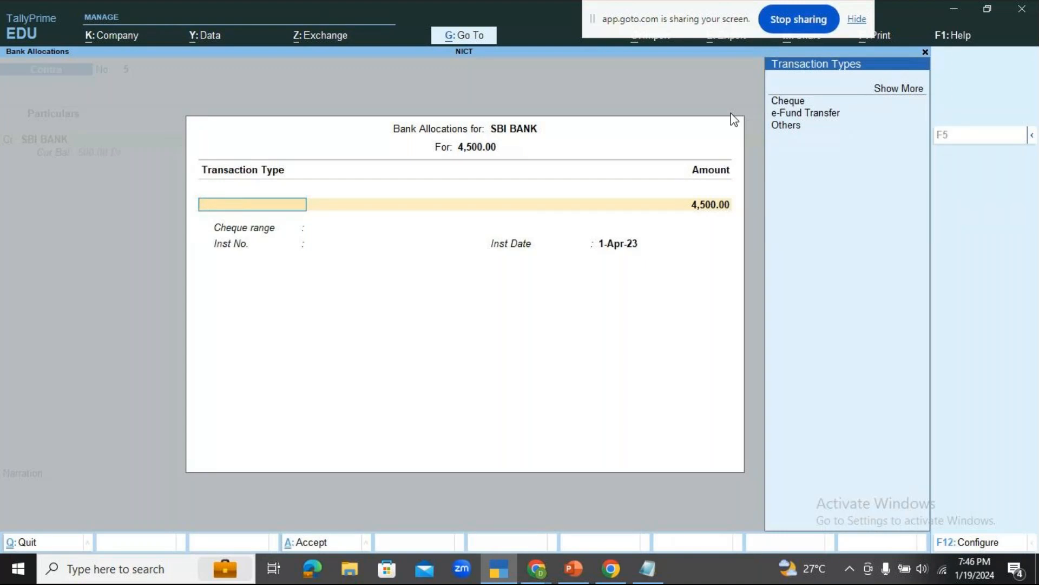
key(Down)
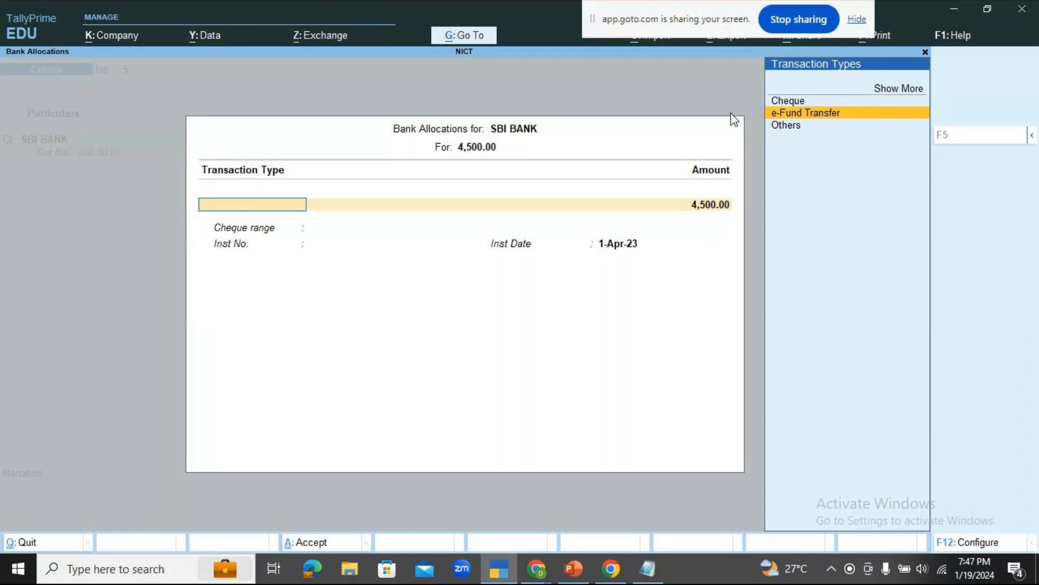
key(Return)
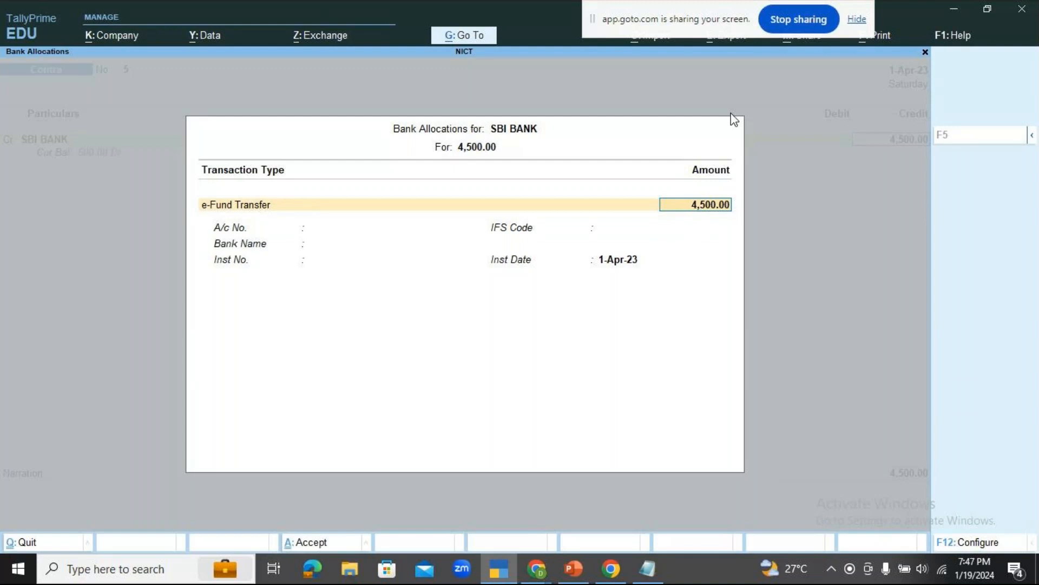
Specify HDFC BANK as the bank name in SBI BANK's allocation and complete it, leaving account, IFS code and instrument number blank.
key(Return)
key(Return)
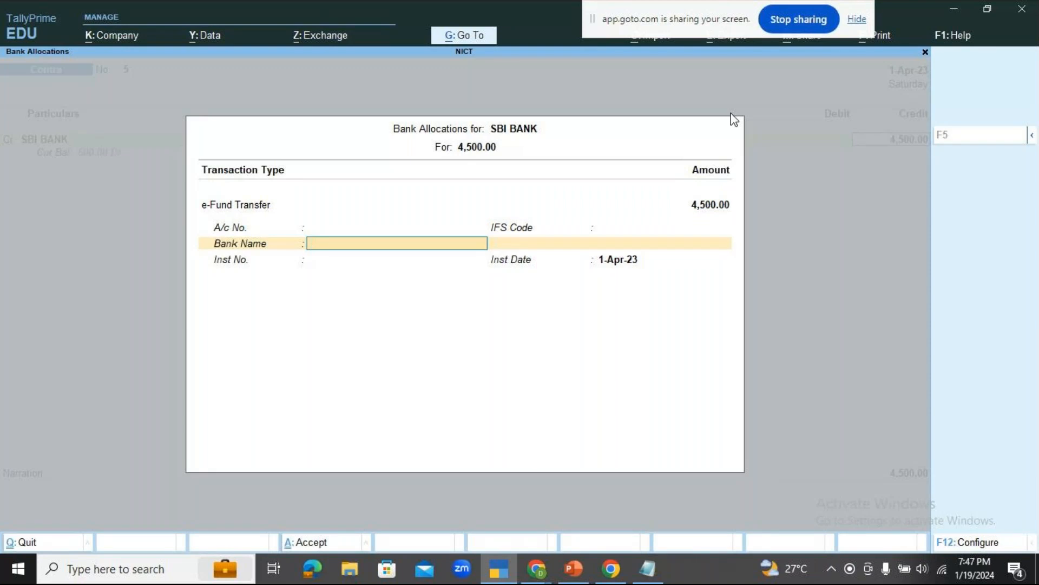
key(Return)
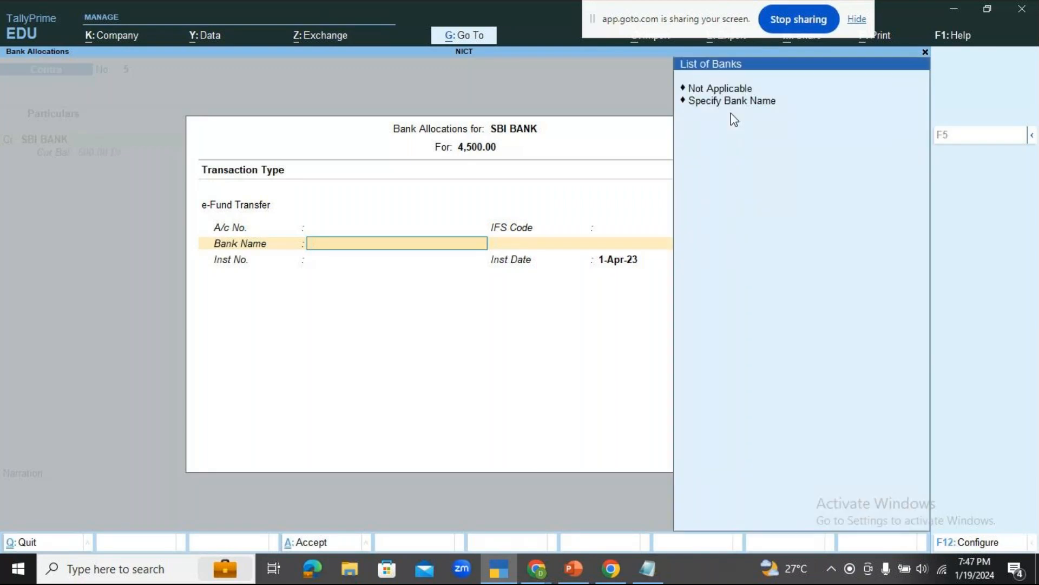
key(Down)
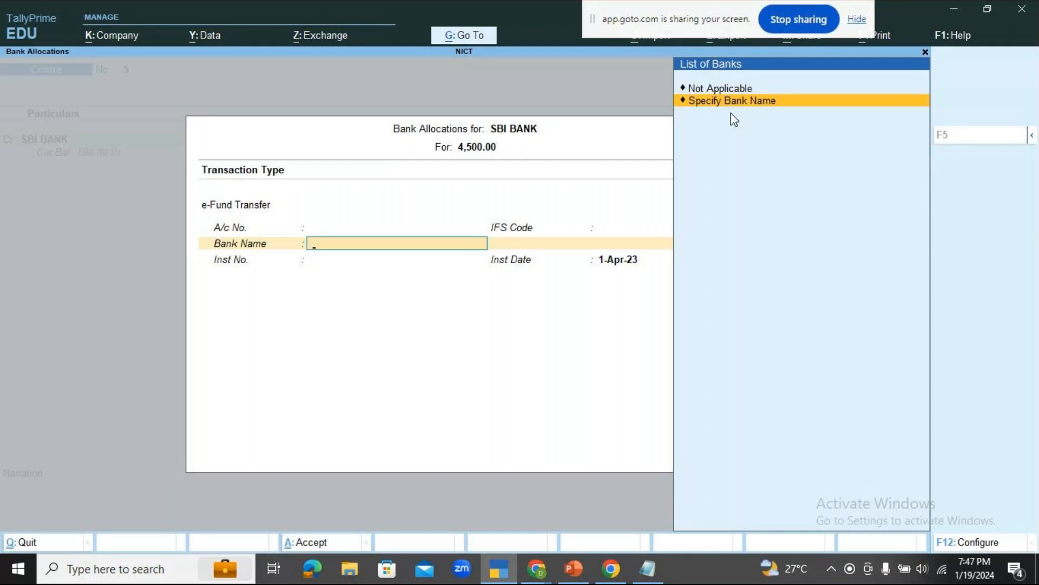
key(Return)
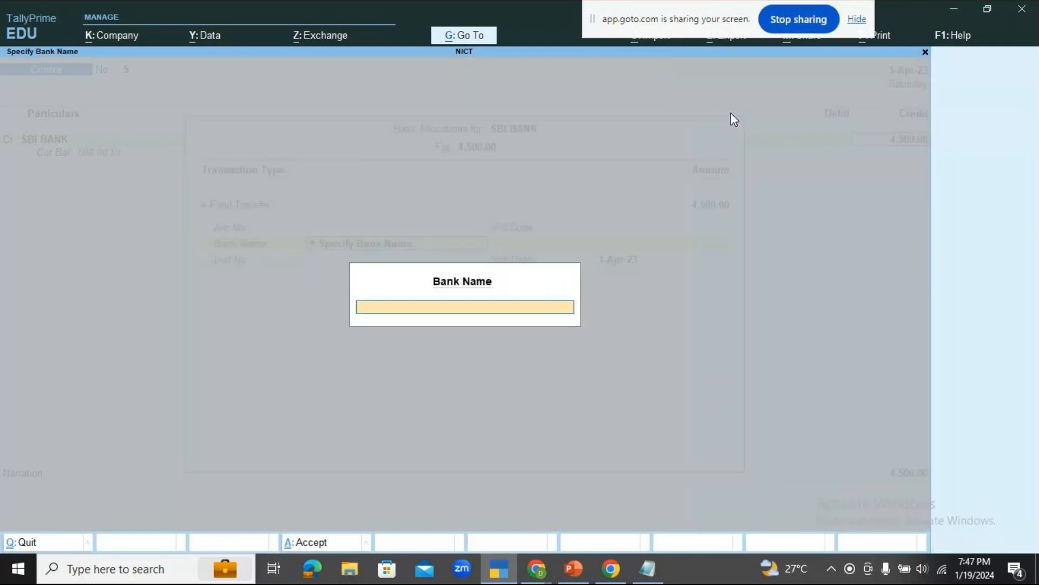
text(HDFC BANK)
key(Return)
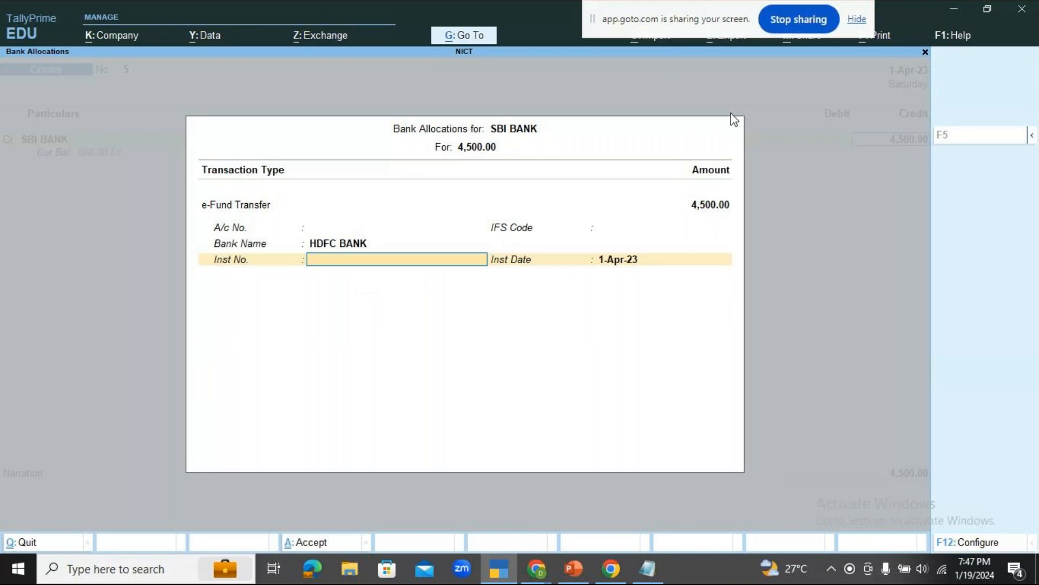
key(Return)
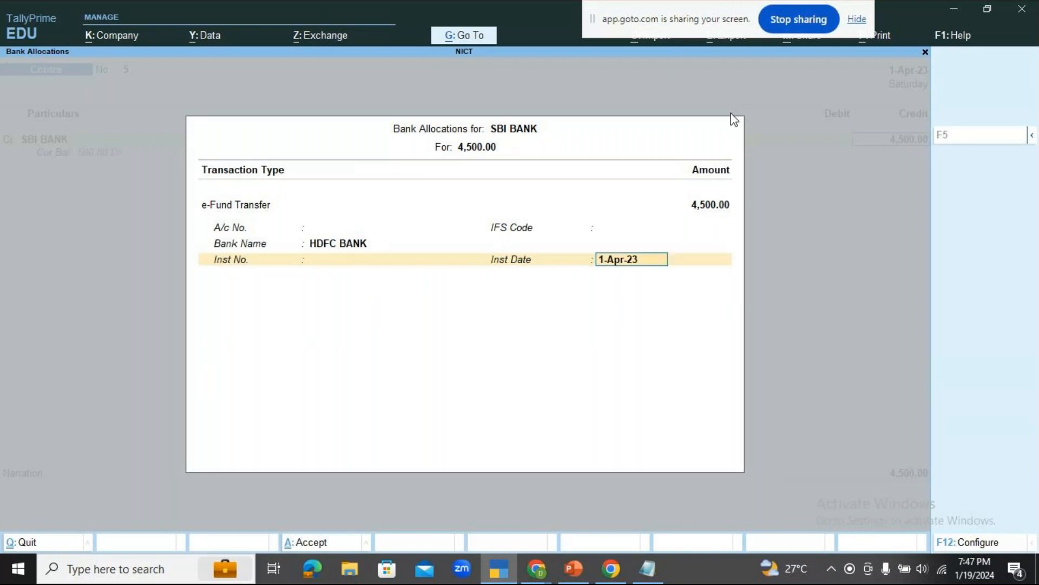
key(Return)
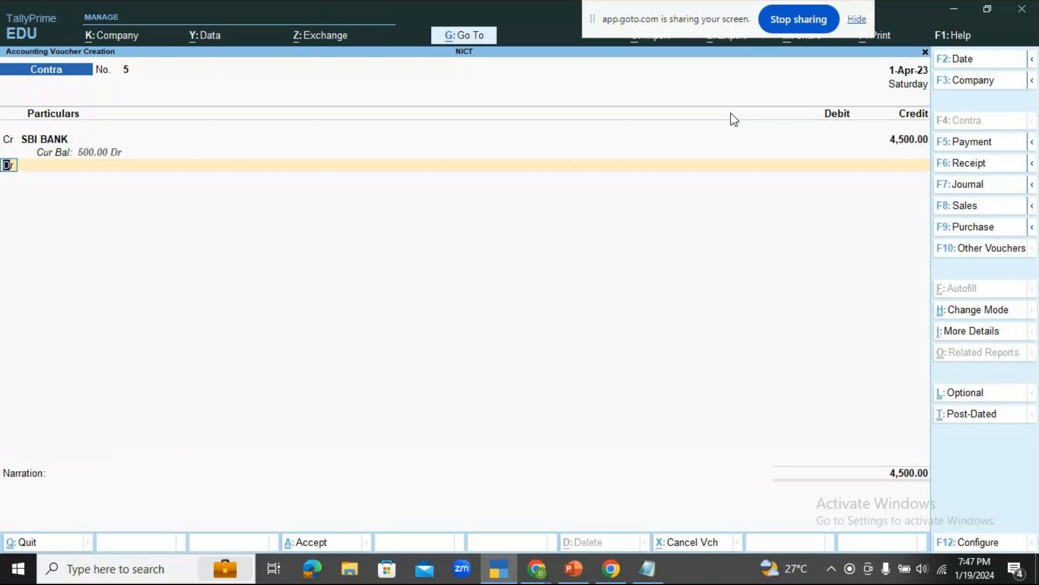
Choose Hdfc Bank as the contra voucher's debit ledger and accept 4,500 as its debit amount.
key(Return)
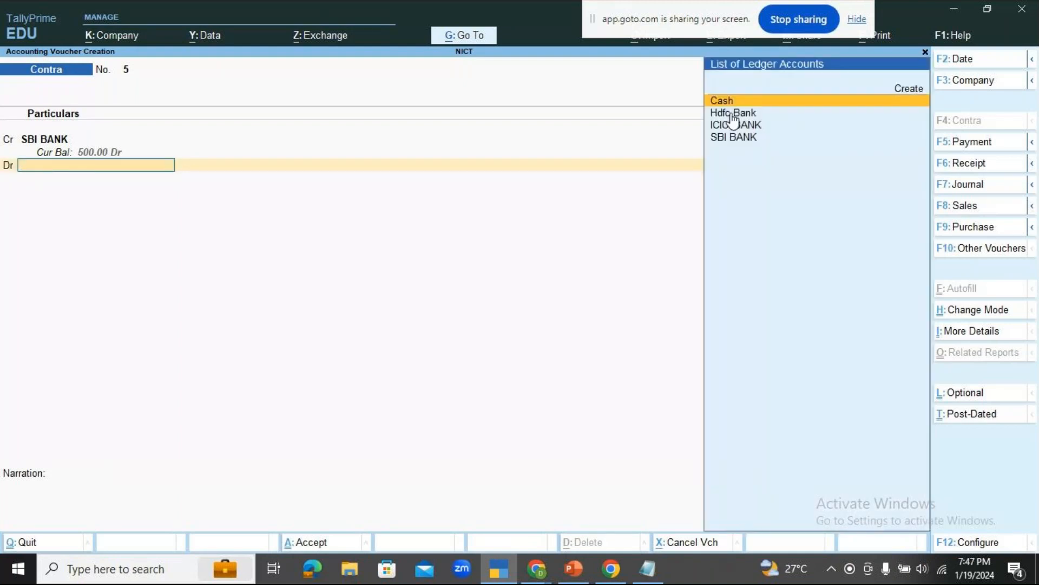
click(734, 114)
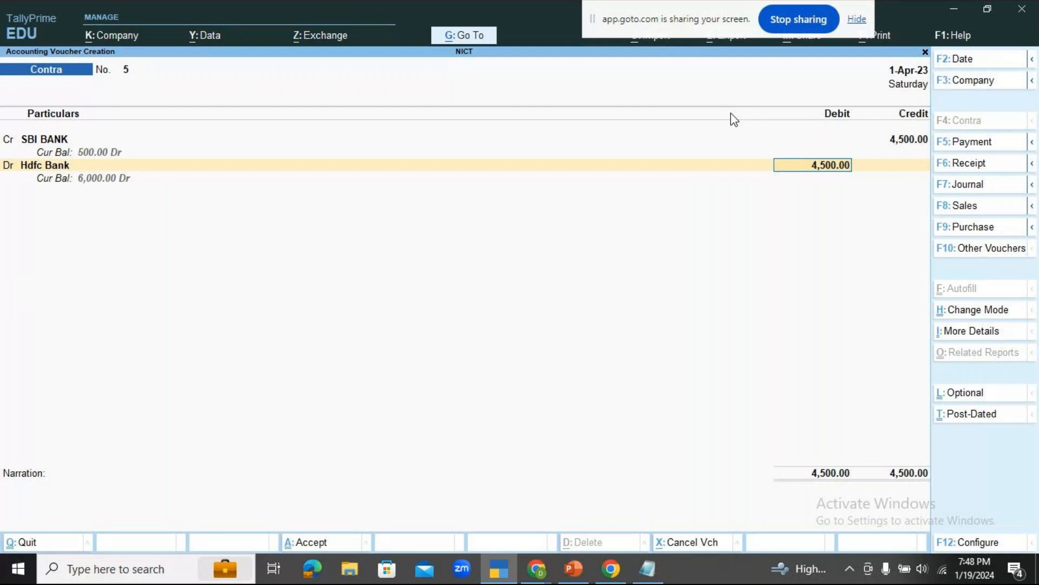
key(Return)
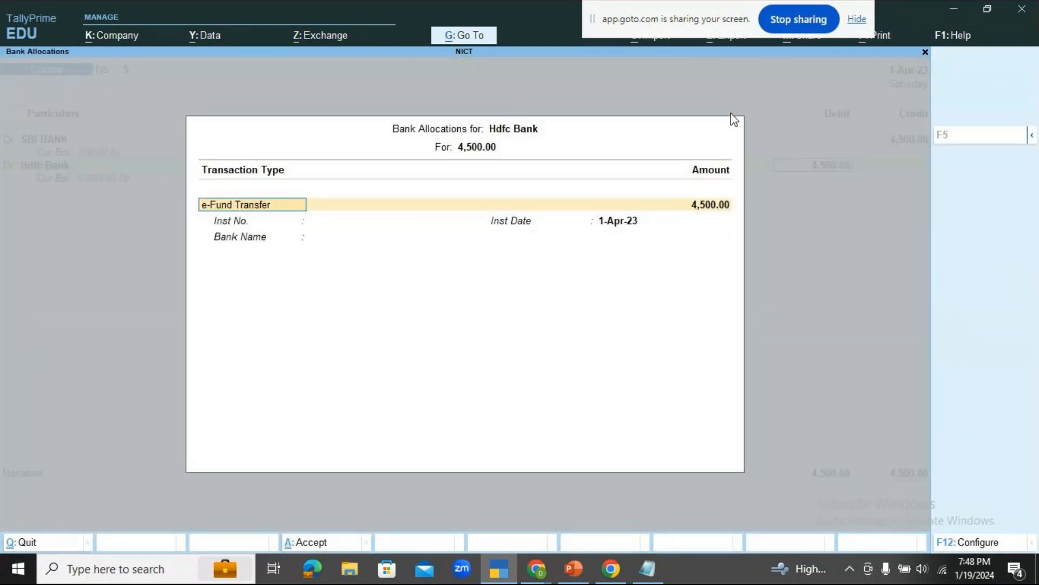
Complete Hdfc Bank's allocation as an e-Fund Transfer with SBI BANK as the specified bank name and no instrument number.
key(Return)
key(Return)
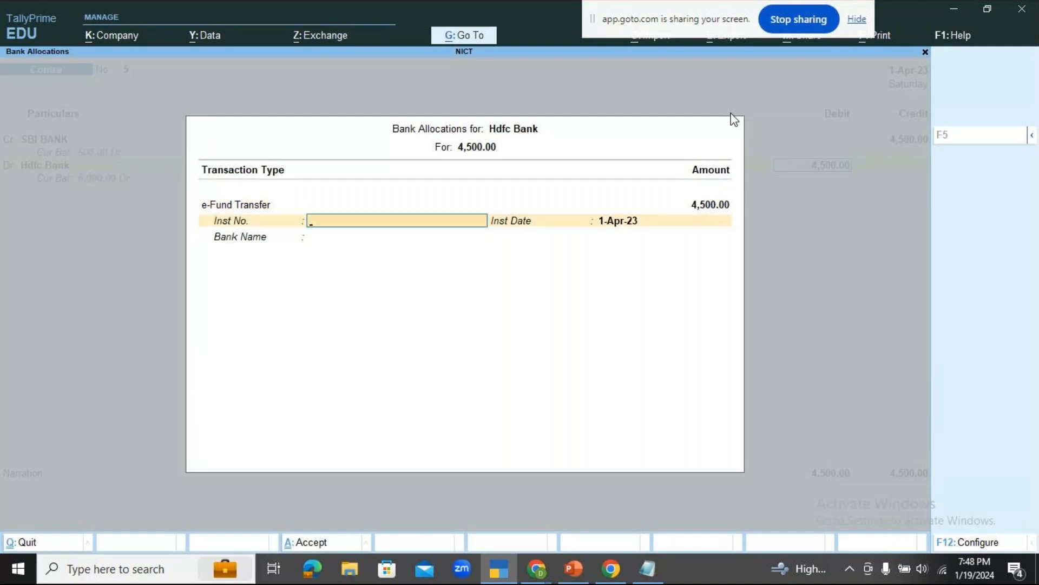
key(Return)
key(Return)
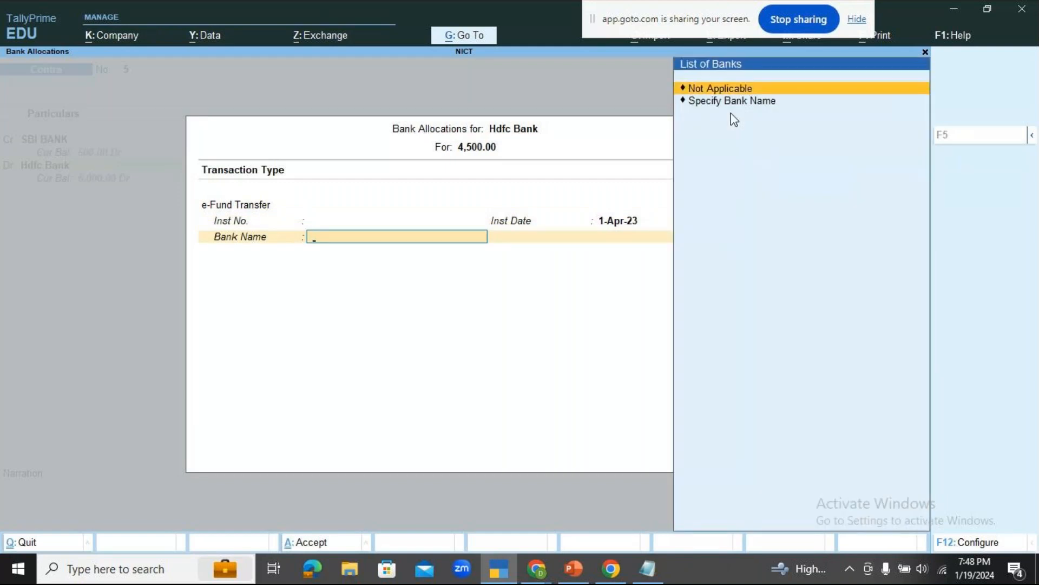
key(Down)
key(Return)
text(S)
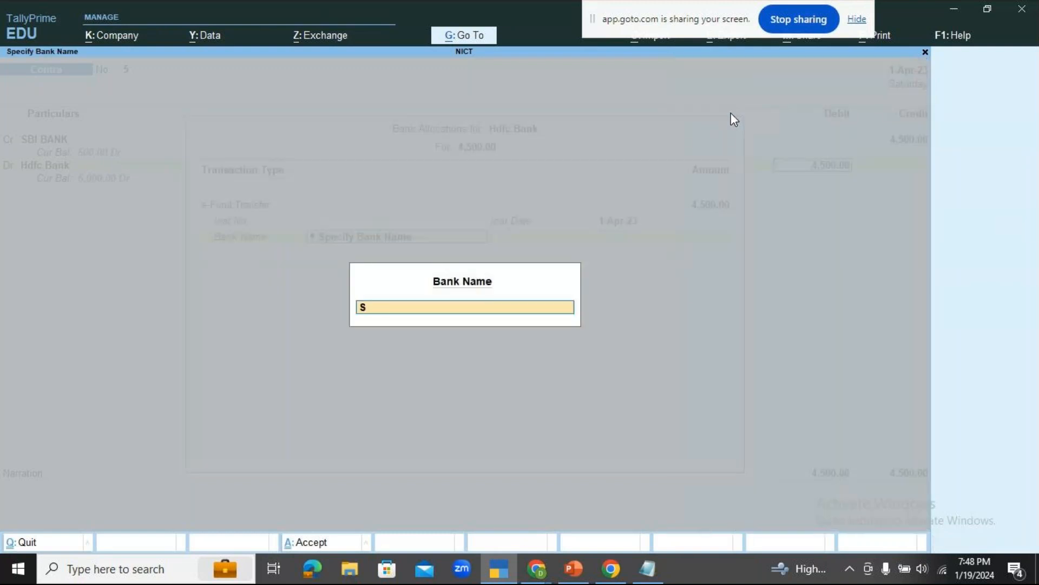
text(BI BANK)
key(Return)
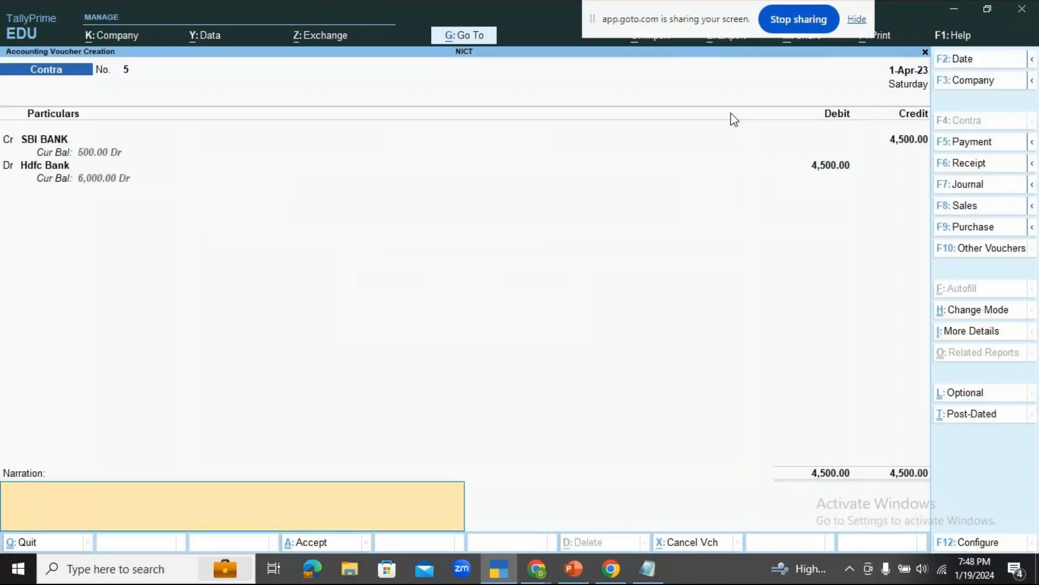
Enter the narration "BEING FUNDS TRANSFERRED THROUGH GOOGLE PAY TO HDFC BANK" for the contra voucher.
text(BEING FUNDS TRANSFERRED THRO)
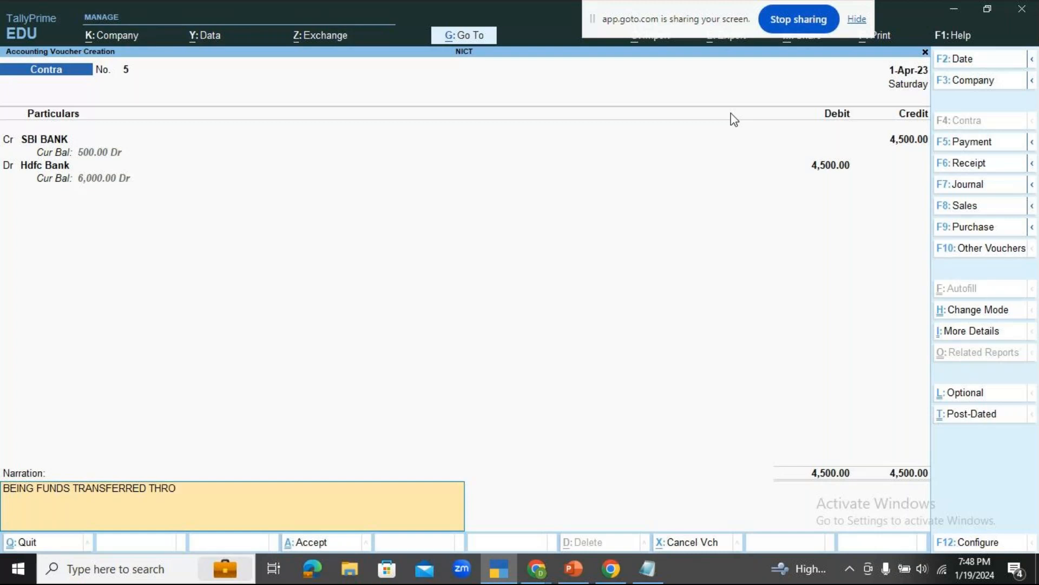
text(UGH GOOGLE PAY TO)
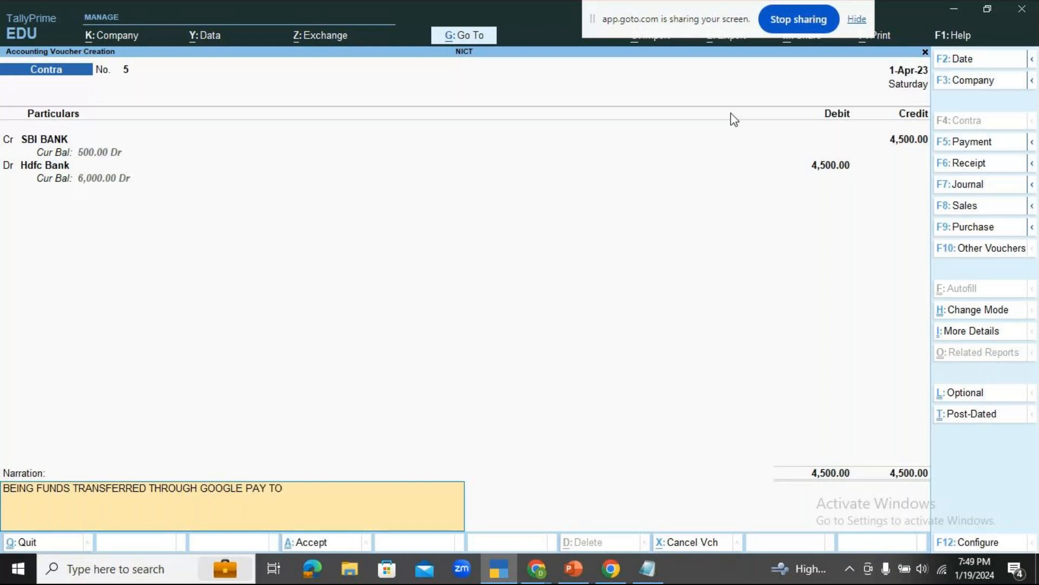
text( HDFC BANK)
key(Return)
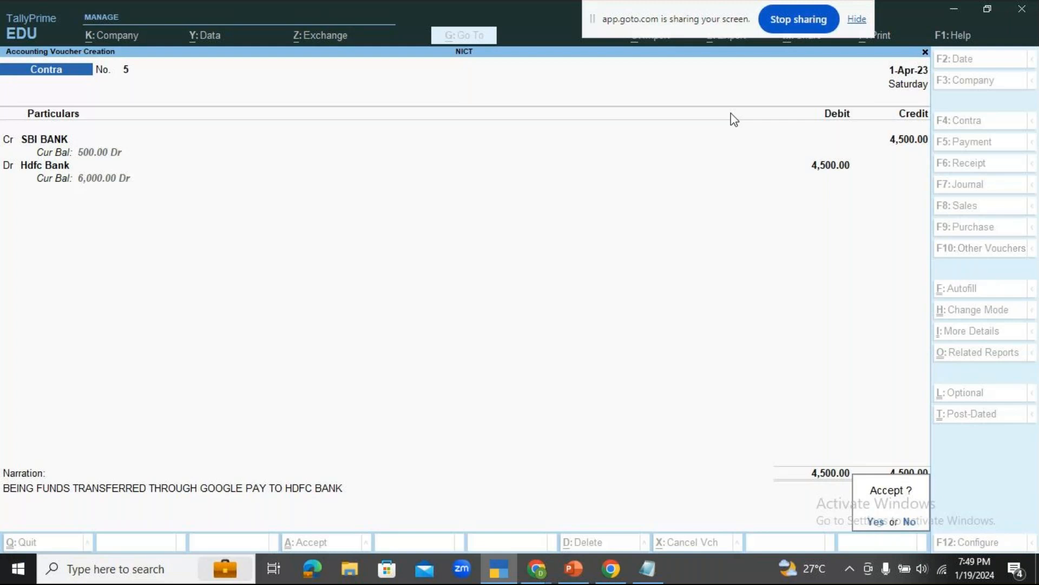
Check the GoTo meeting chat in Chrome, and return to the contra voucher in TallyPrime.
click(536, 568)
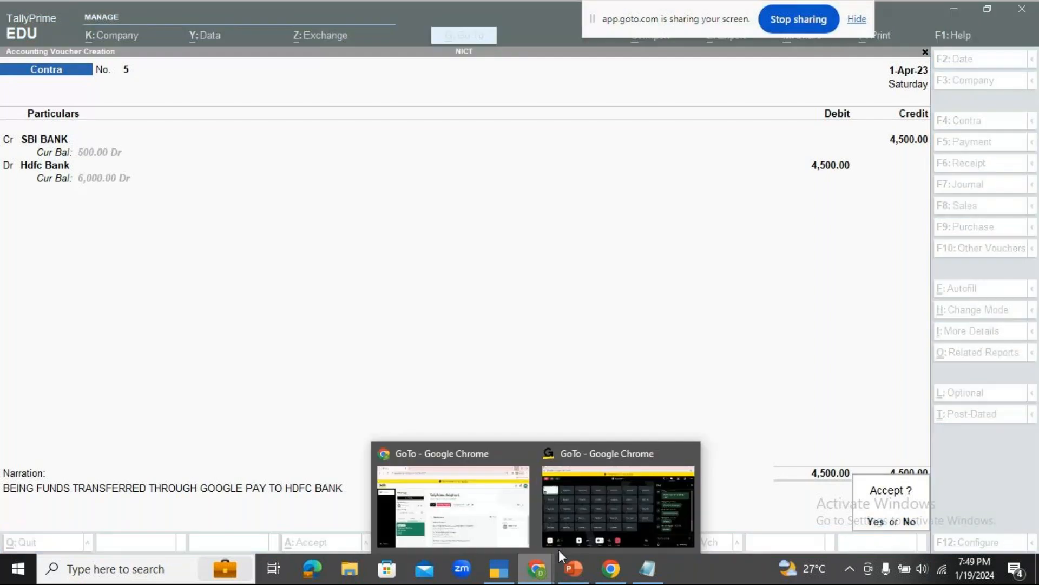
click(574, 526)
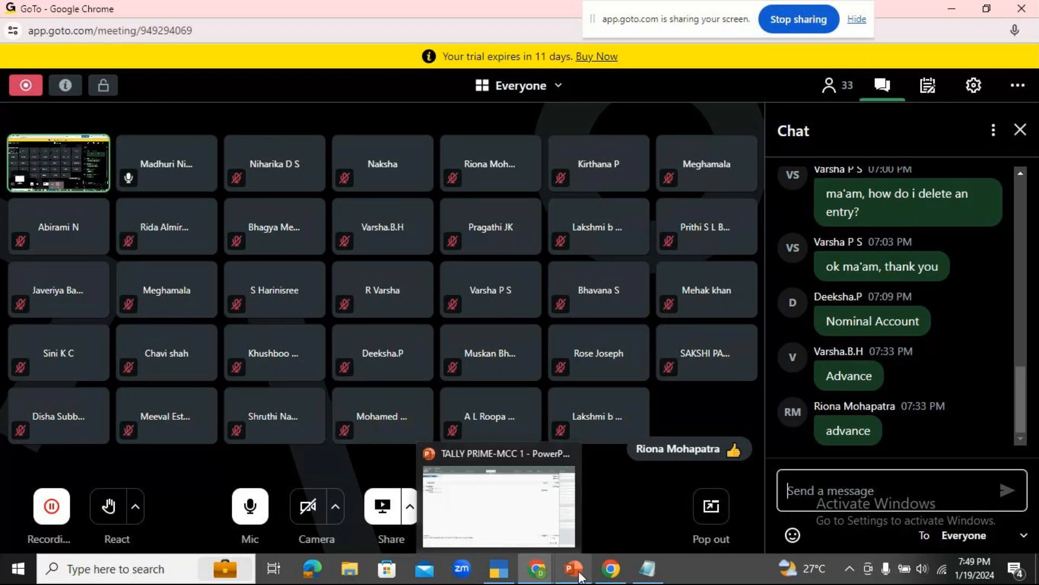
click(501, 573)
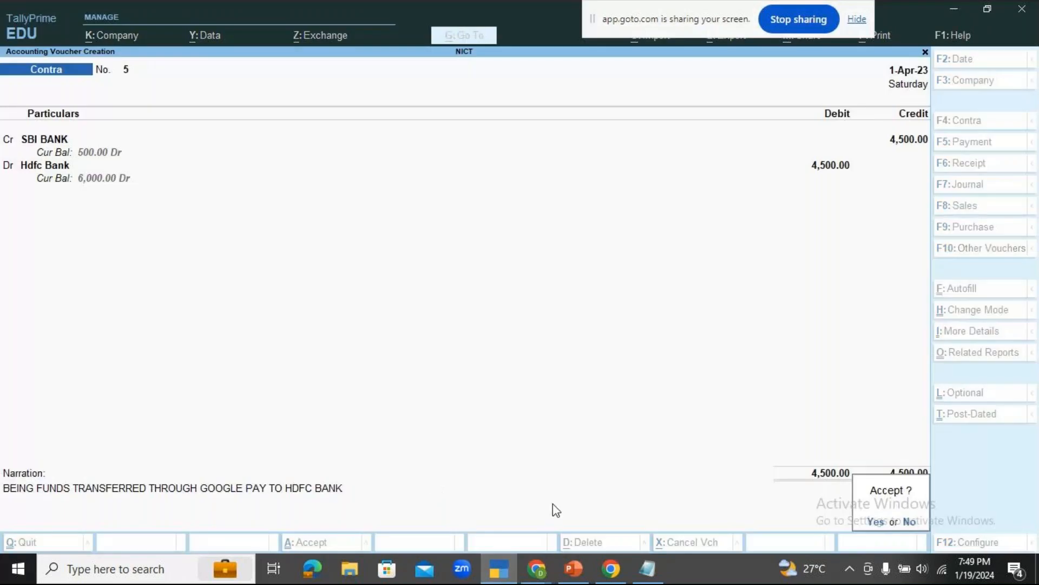
Save the contra voucher and quit the new blank one to get back to the pending payment voucher.
key(Return)
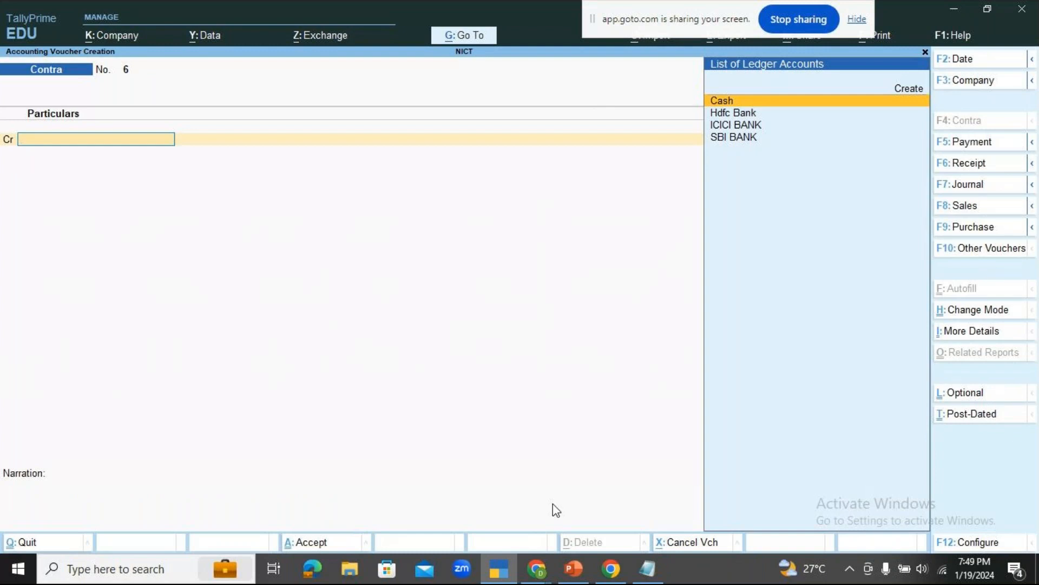
key(Escape)
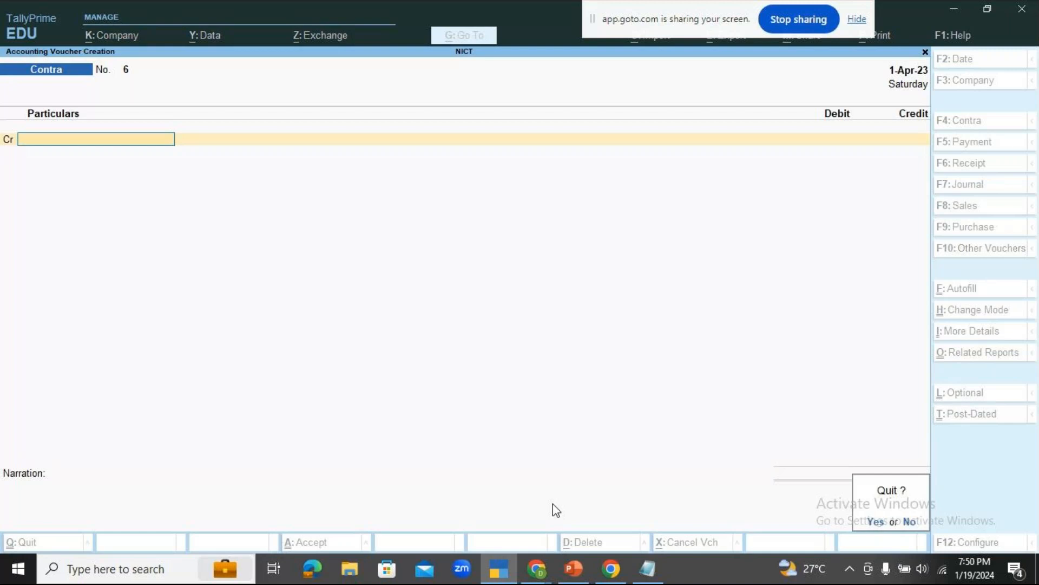
key(Return)
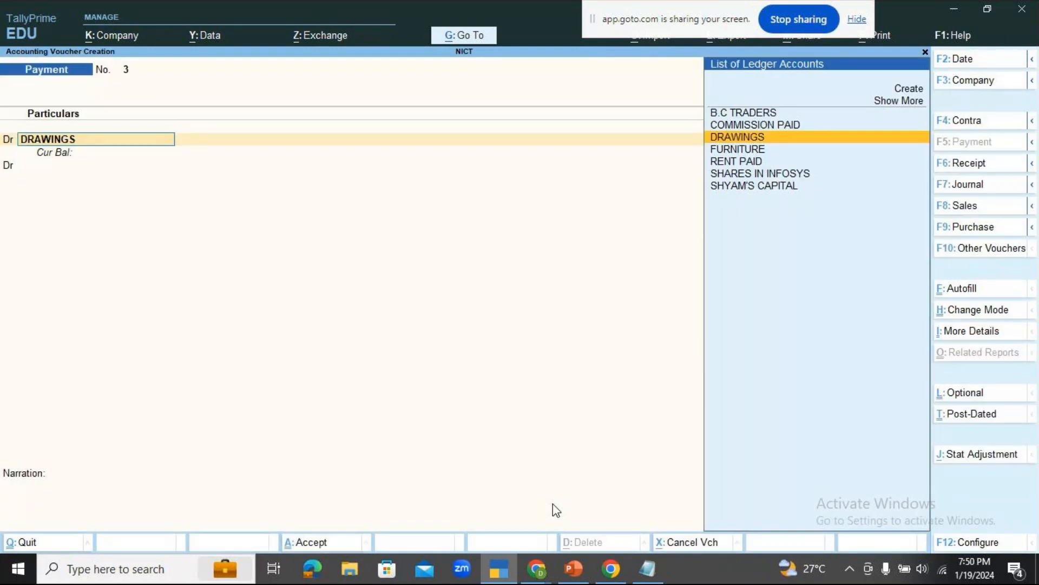
Debit the DRAWINGS ledger with 5,000 in the payment voucher.
key(Return)
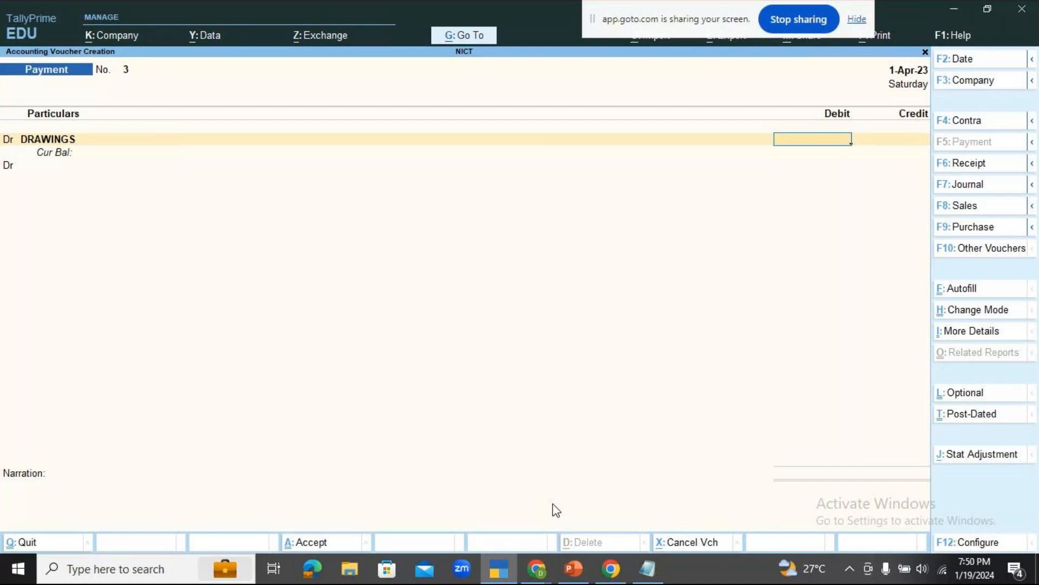
text(5000)
key(Return)
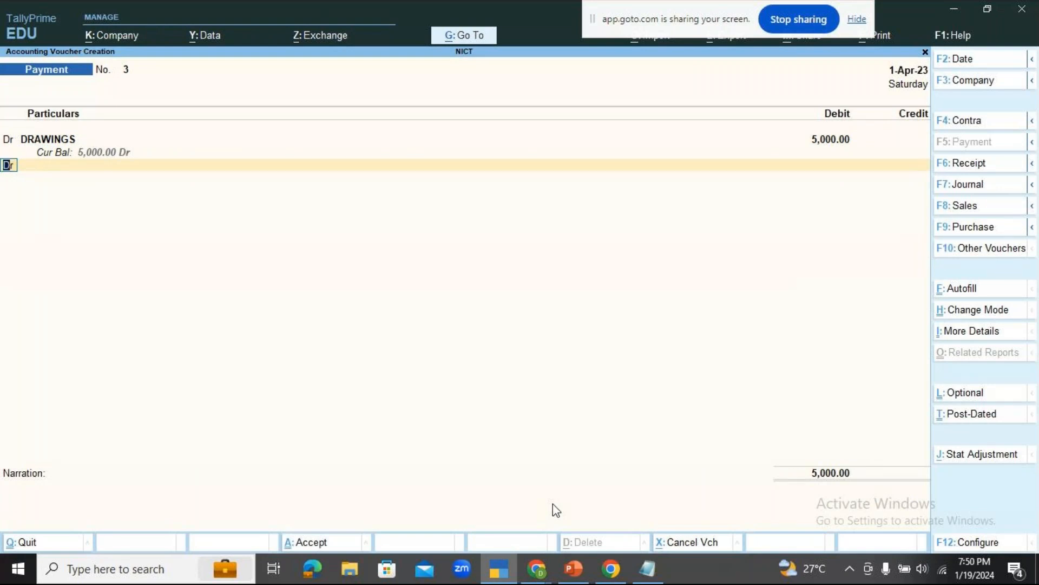
Change the payment voucher's second line to a credit entry and choose Hdfc Bank as its ledger.
text(c)
key(Return)
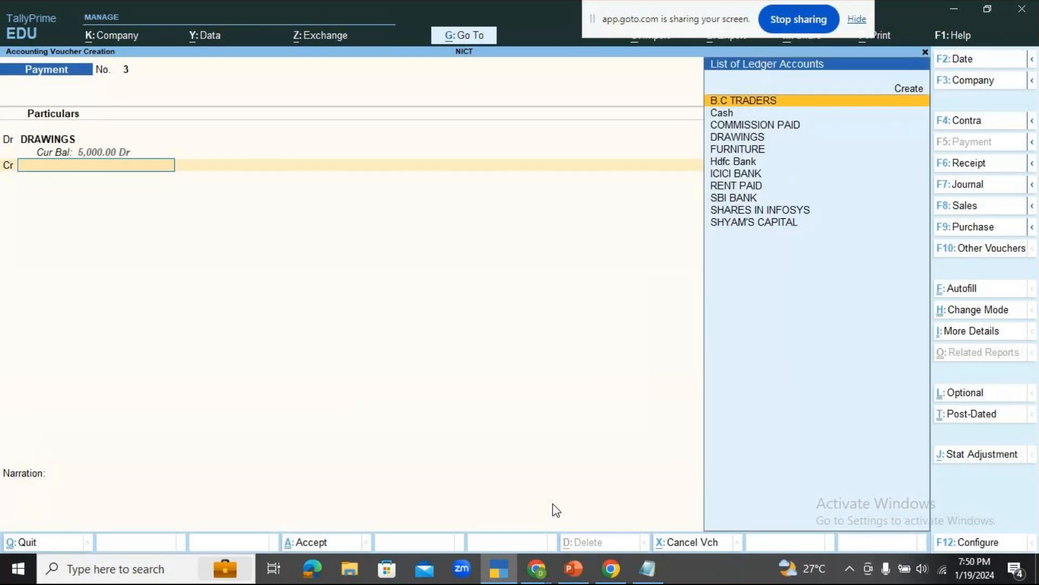
key(Down)
key(Down)
key(Down)
key(Down)
key(Down)
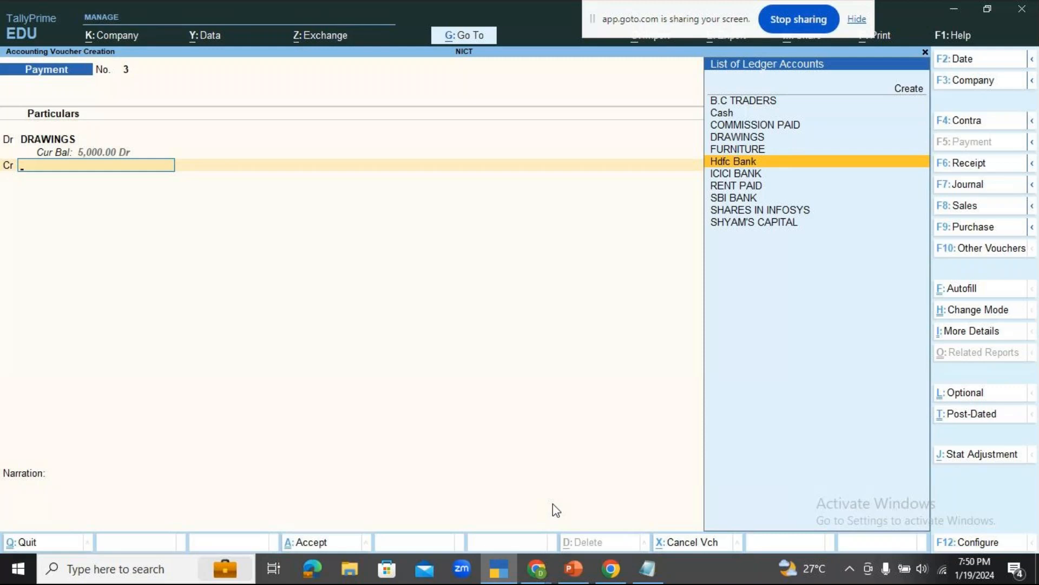
key(Return)
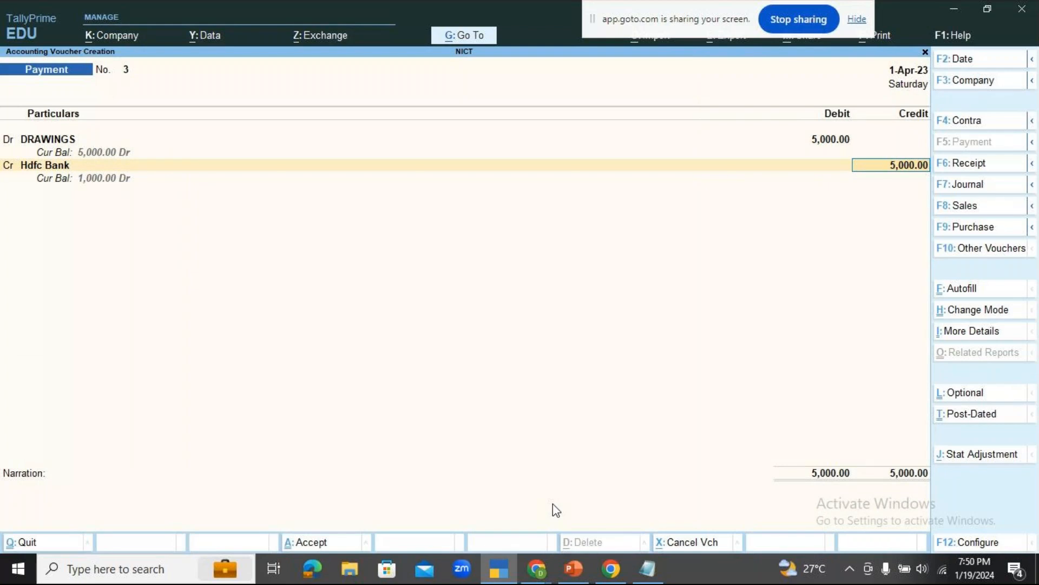
Accept the 5,000 credit to Hdfc Bank and allocate it as an ATM transaction dated 1-Apr-23 without an instrument number.
key(Return)
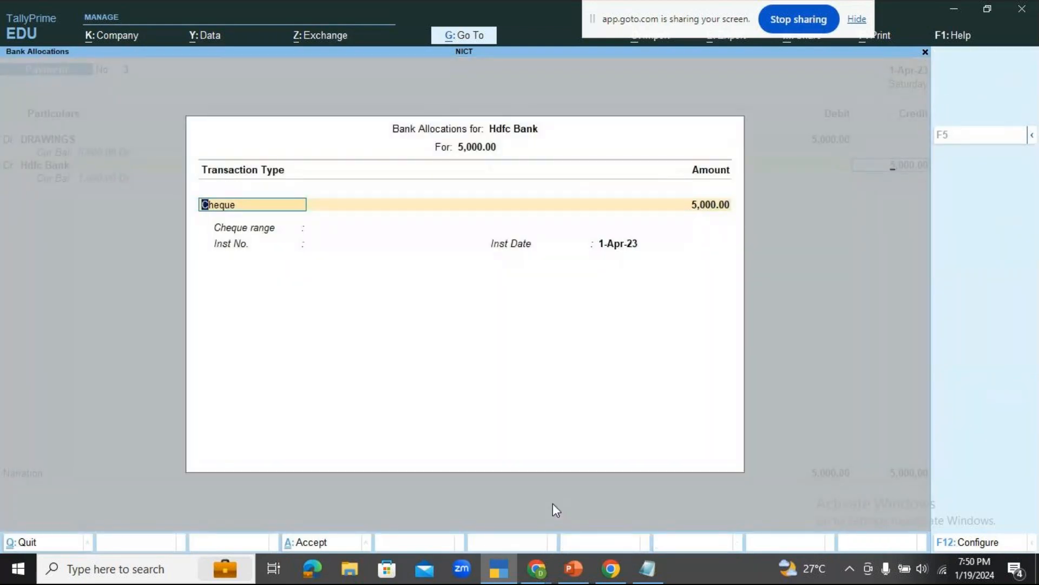
key(Escape)
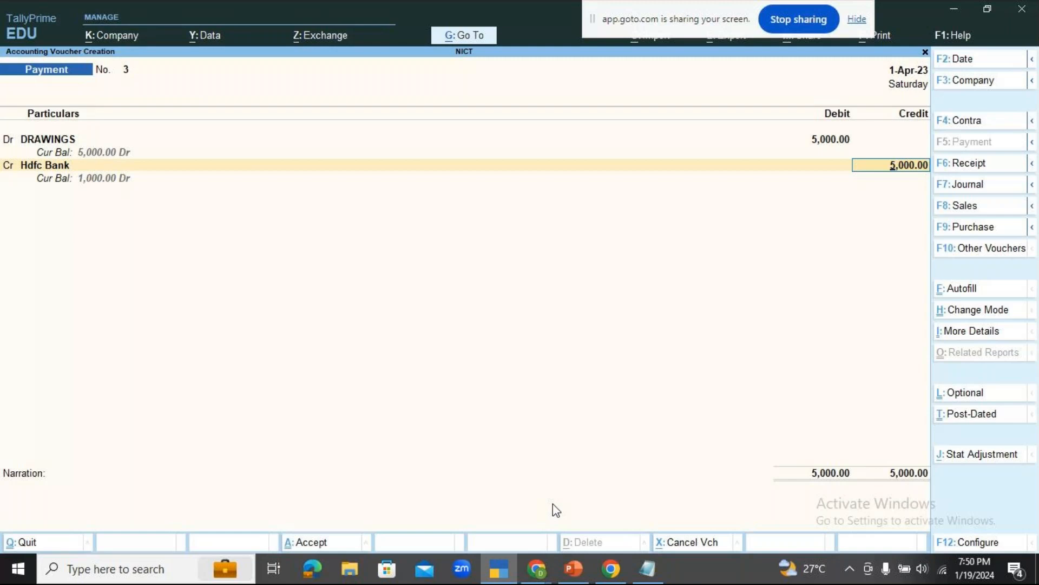
key(Return)
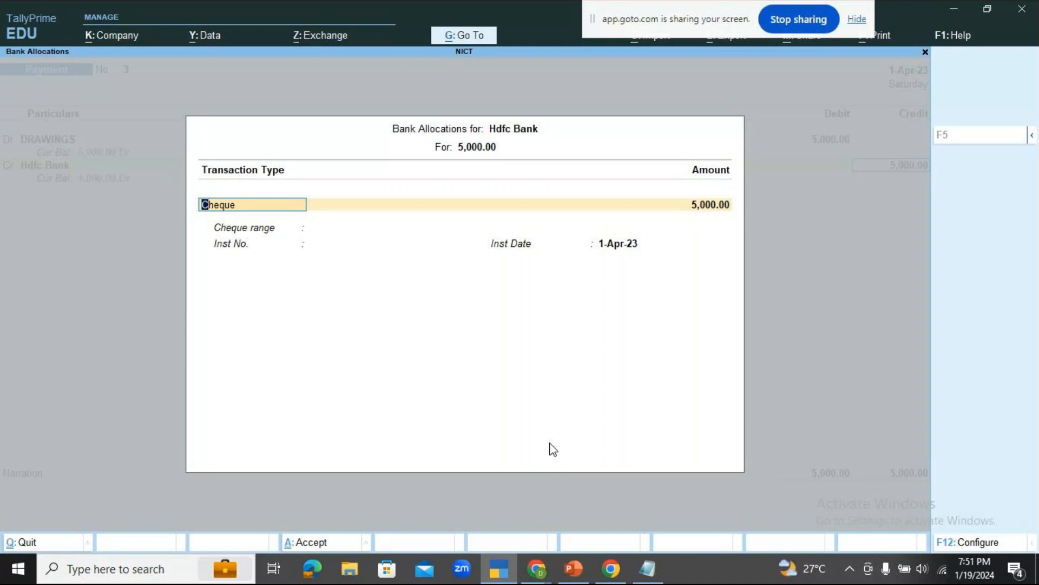
key(BackSpace)
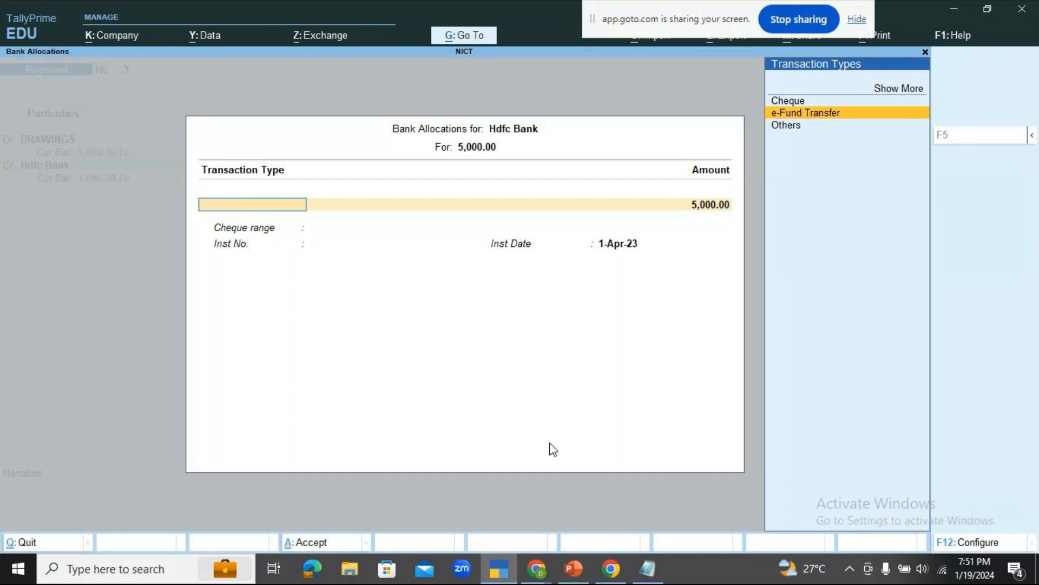
key(Down)
key(Up)
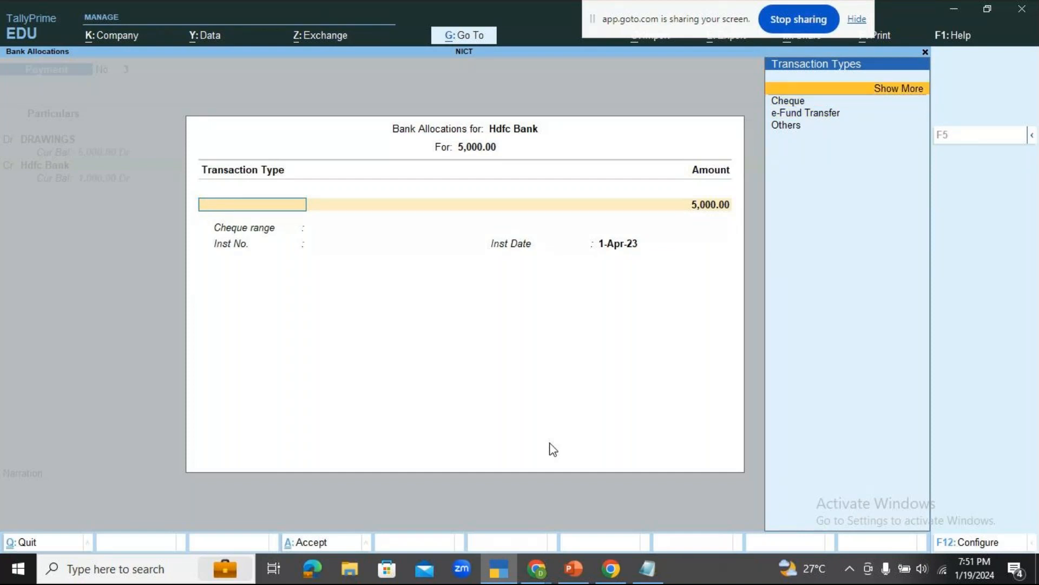
key(Return)
key(Down)
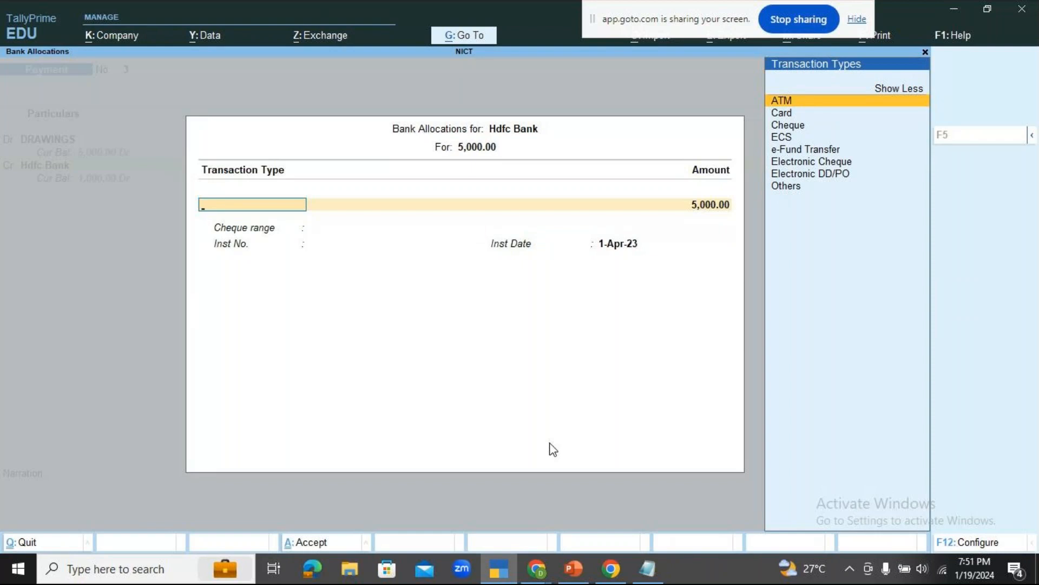
key(Return)
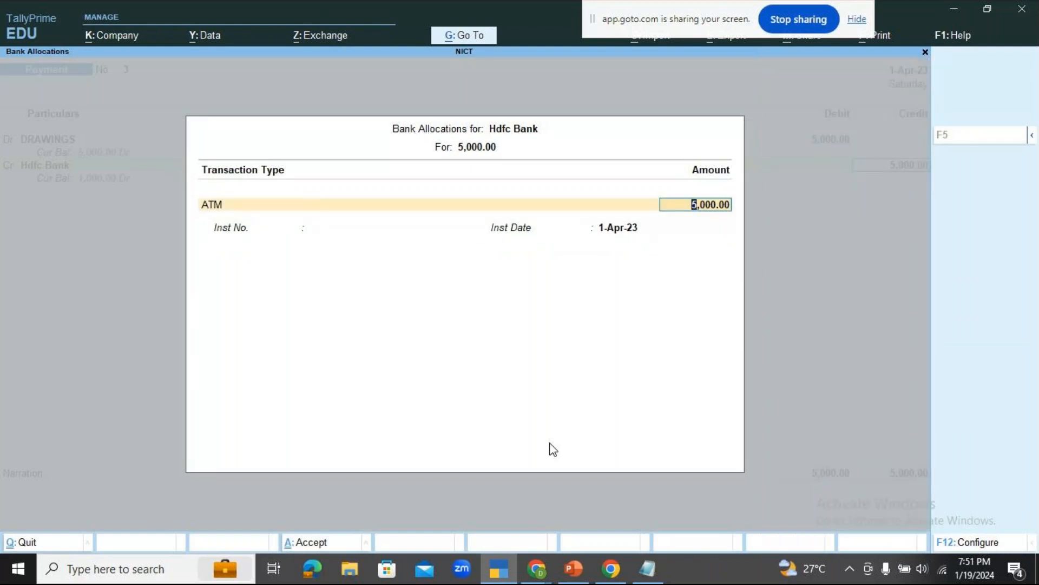
key(Return)
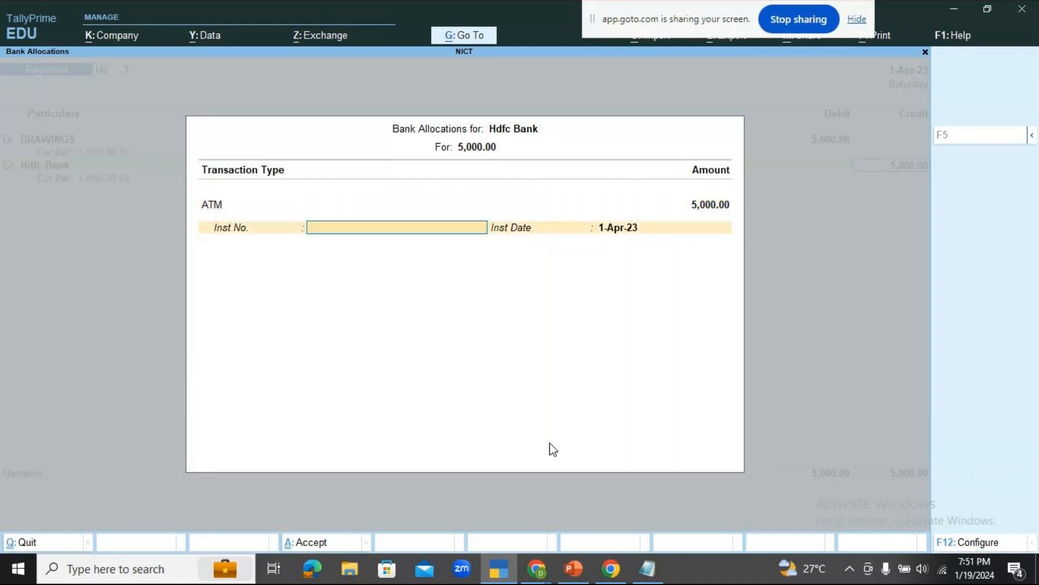
key(Return)
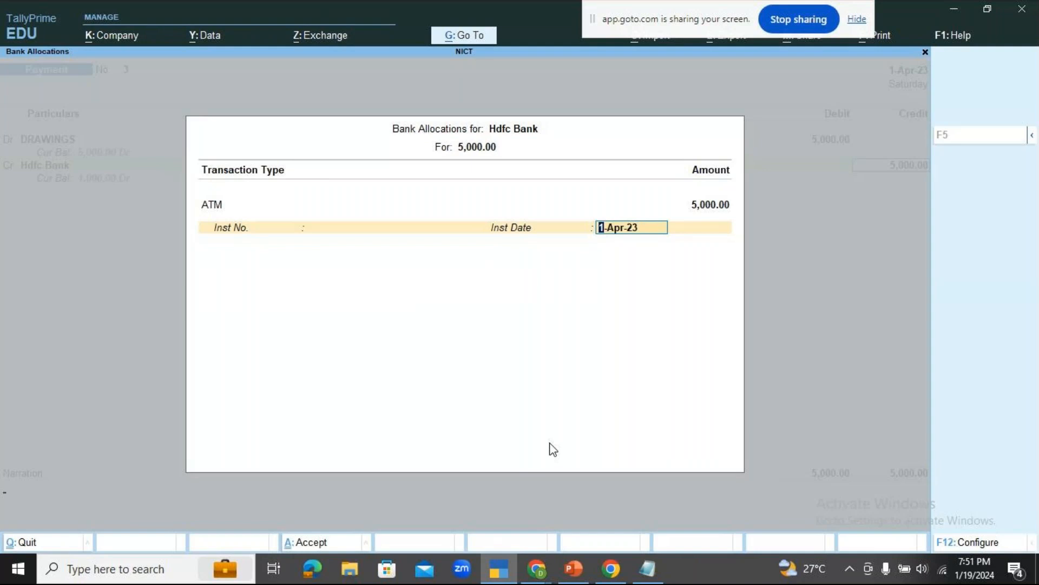
key(Return)
Enter the payment voucher's narration as BEING CASH WITHDRAWN FOR HOUSEHOLD PURPOSES.
text(BEI)
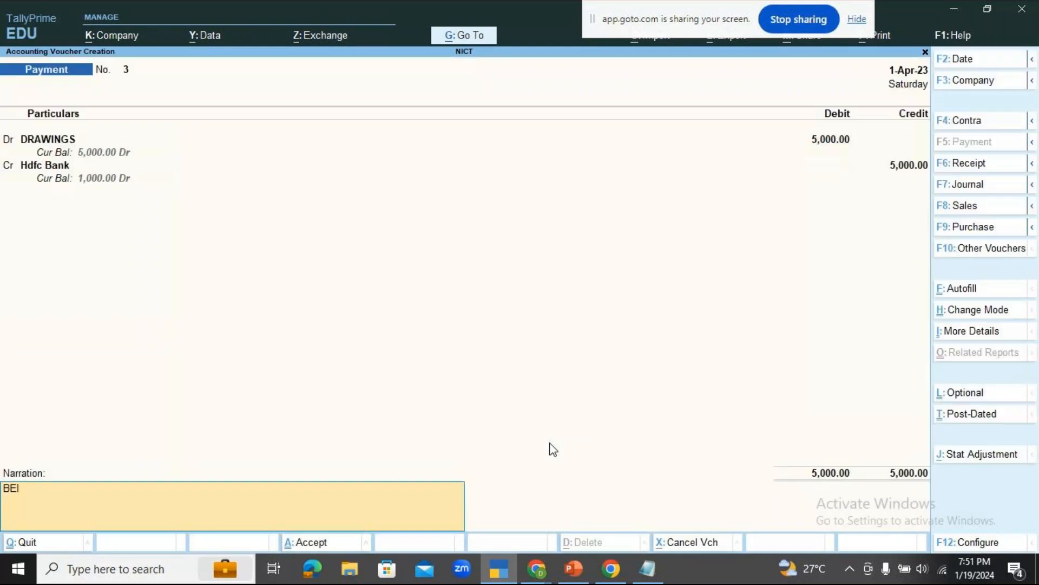
text(NG CASH WITHDRAWN F)
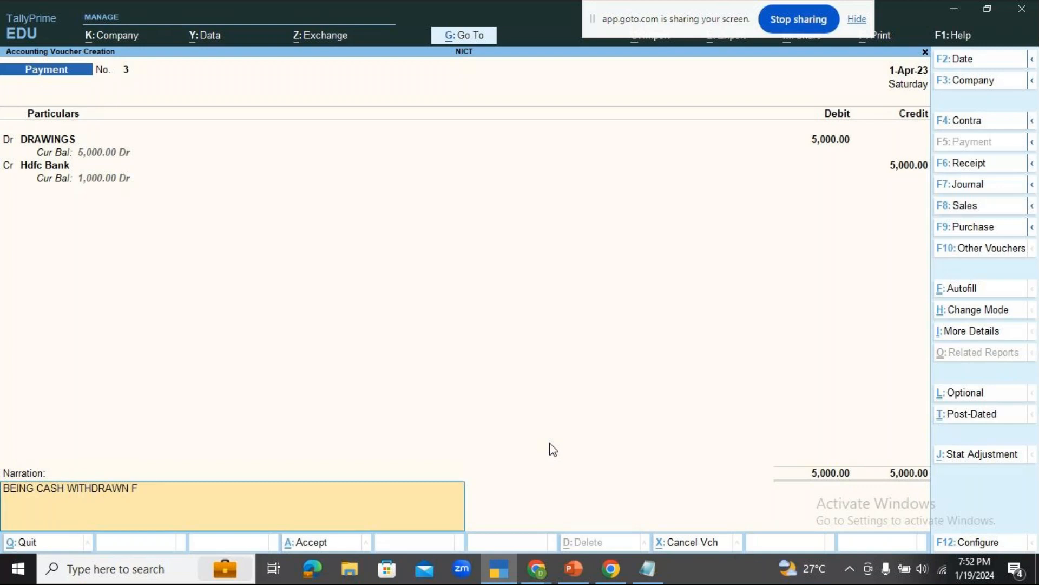
text(OR HOUSEHOLD PURPOSES)
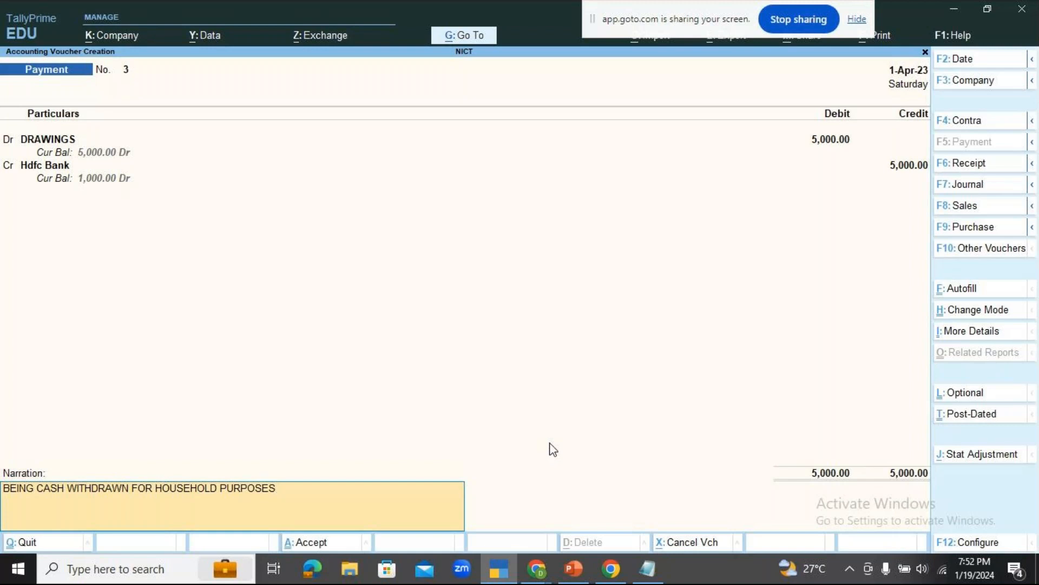
key(Return)
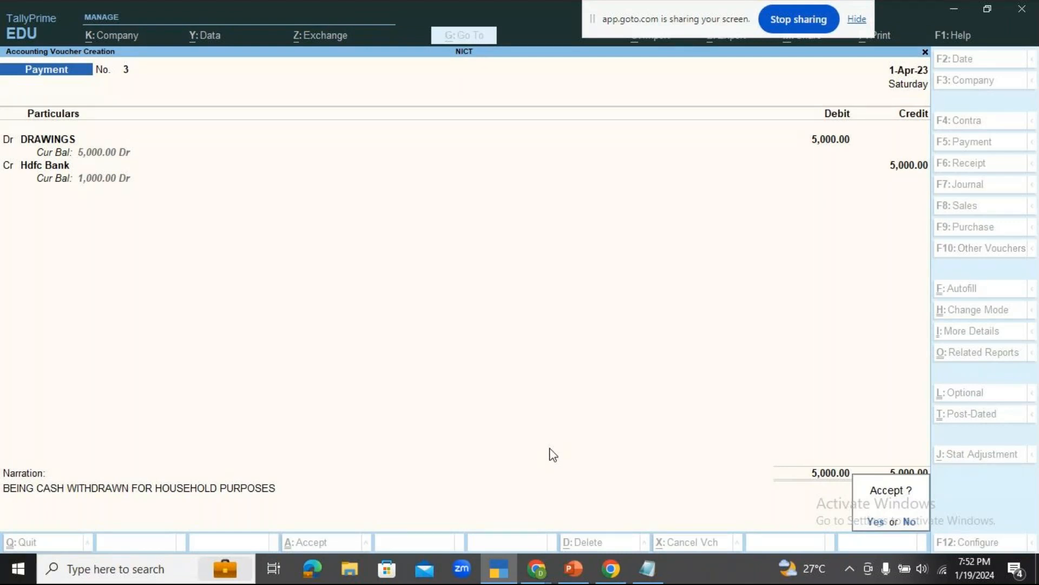
Check the GoTo meeting chat in Chrome, and return to the payment voucher awaiting acceptance in TallyPrime.
click(537, 569)
click(615, 506)
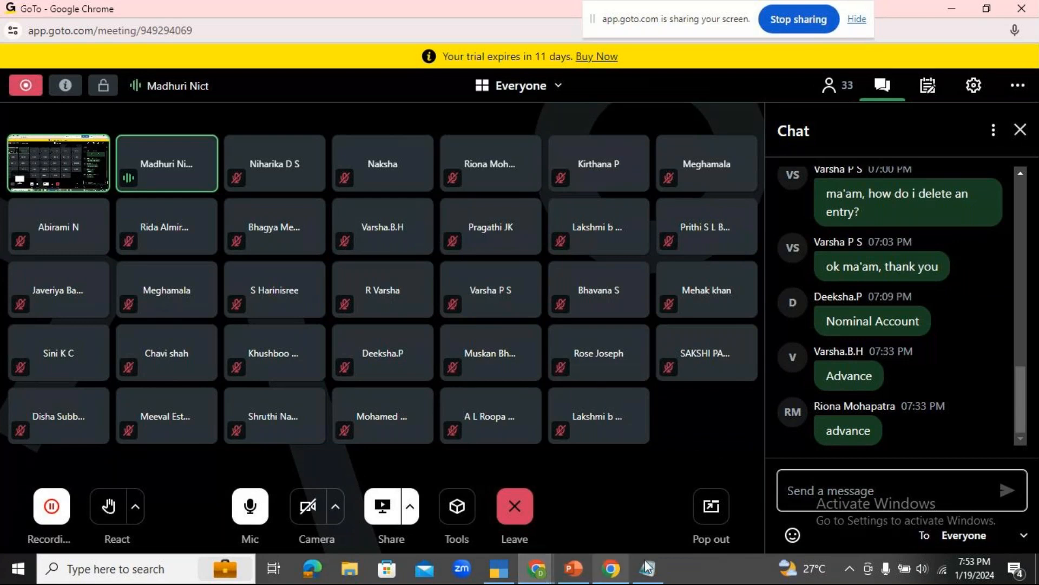
mouse_move(498, 576)
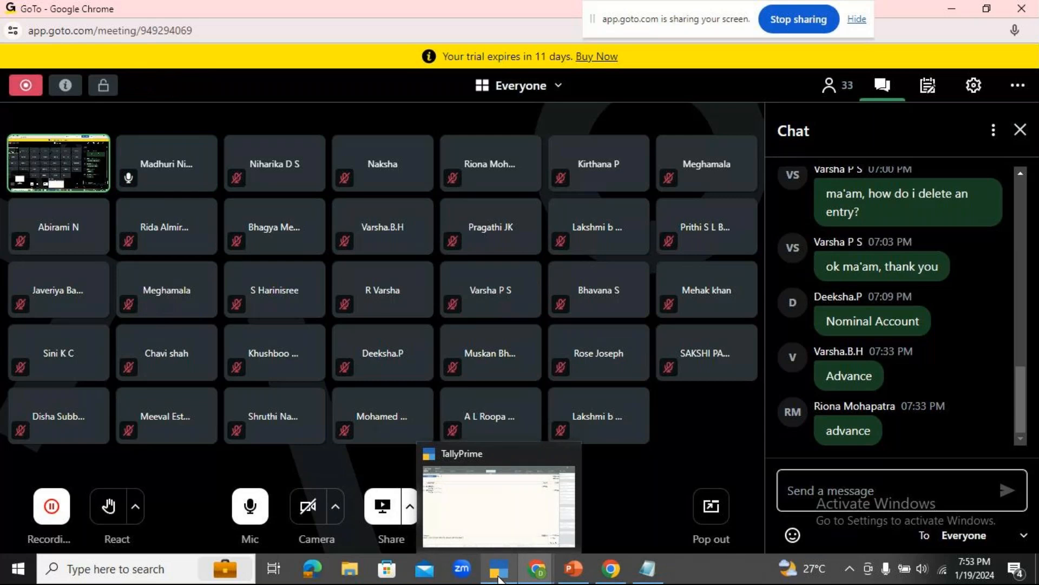
click(498, 578)
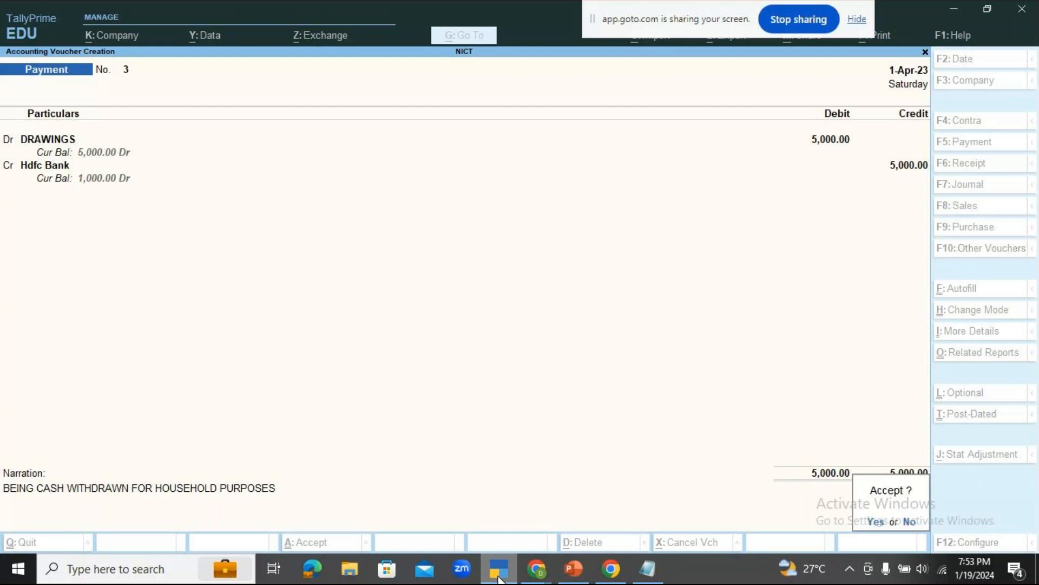
Save the drawings payment voucher and switch to the payment voucher exercises slide in PowerPoint.
key(Return)
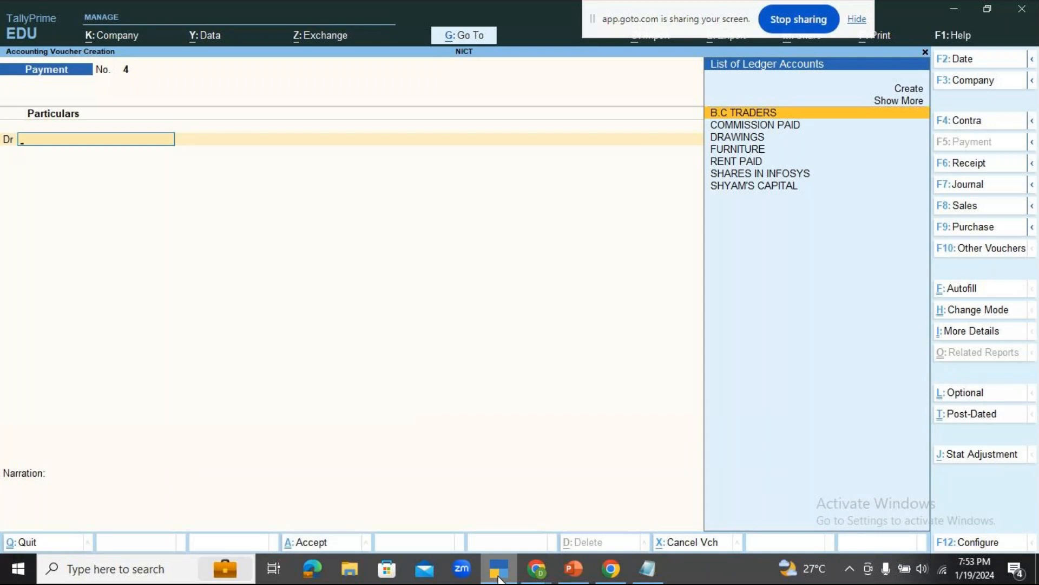
click(574, 568)
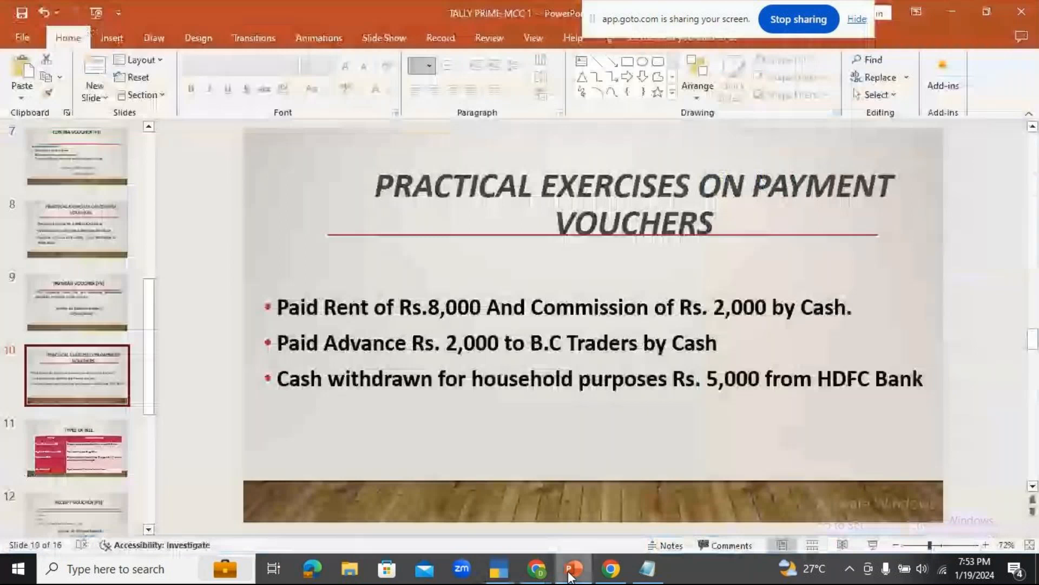